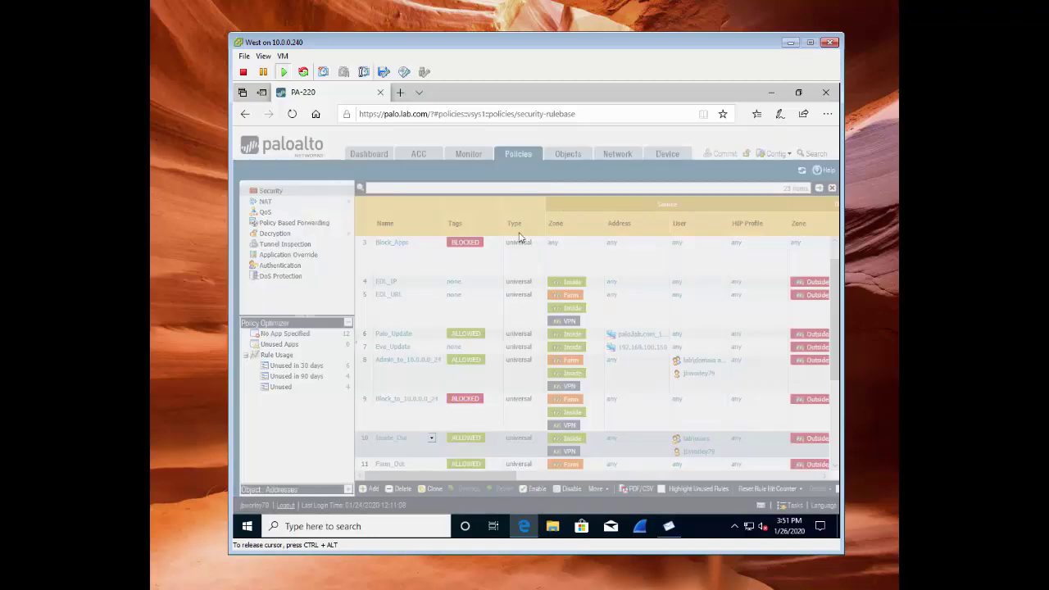
Review the actions of the Inside_Out security rule and the rules inside its block_pdf file blocking profile, leaving both unchanged
left_click(638, 237)
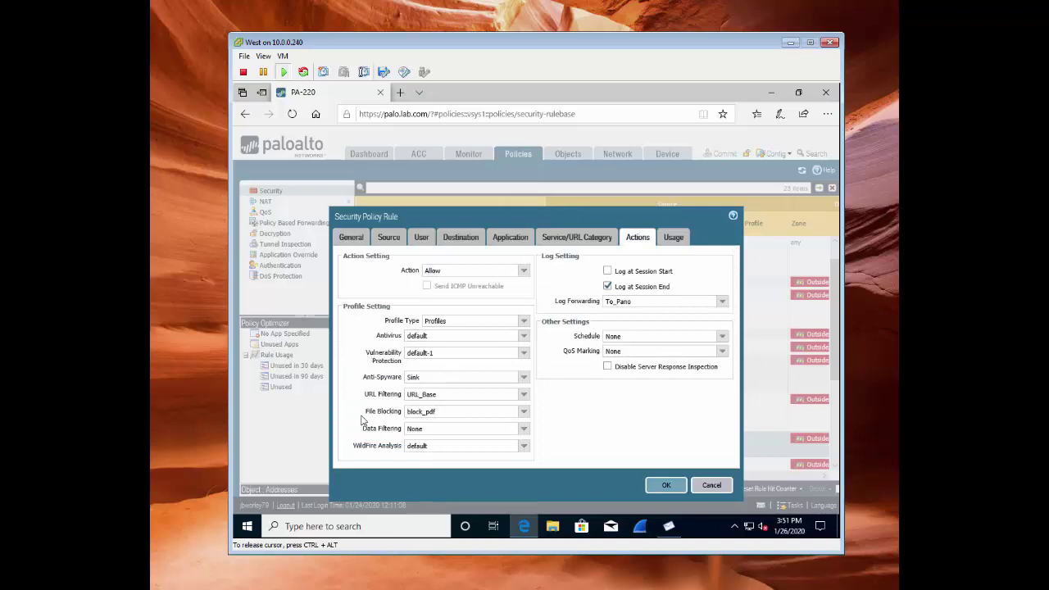
left_click(712, 486)
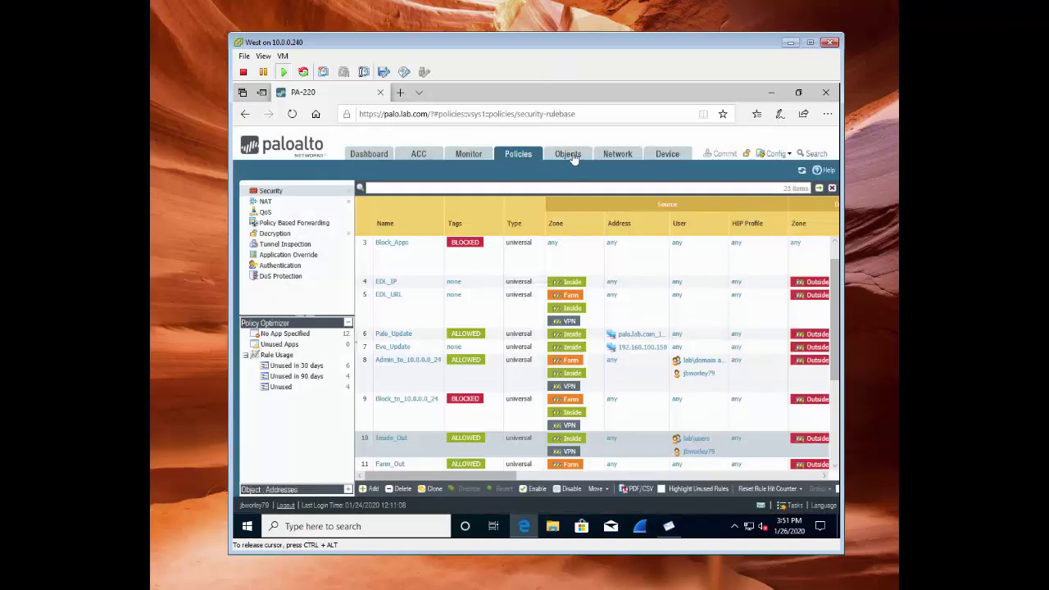
left_click(570, 155)
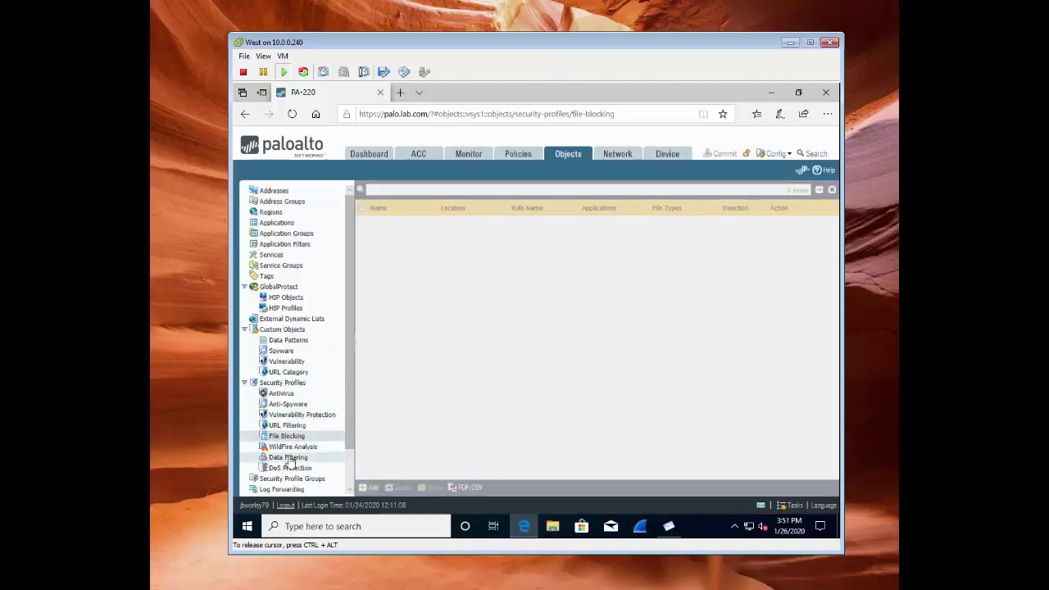
left_click(382, 362)
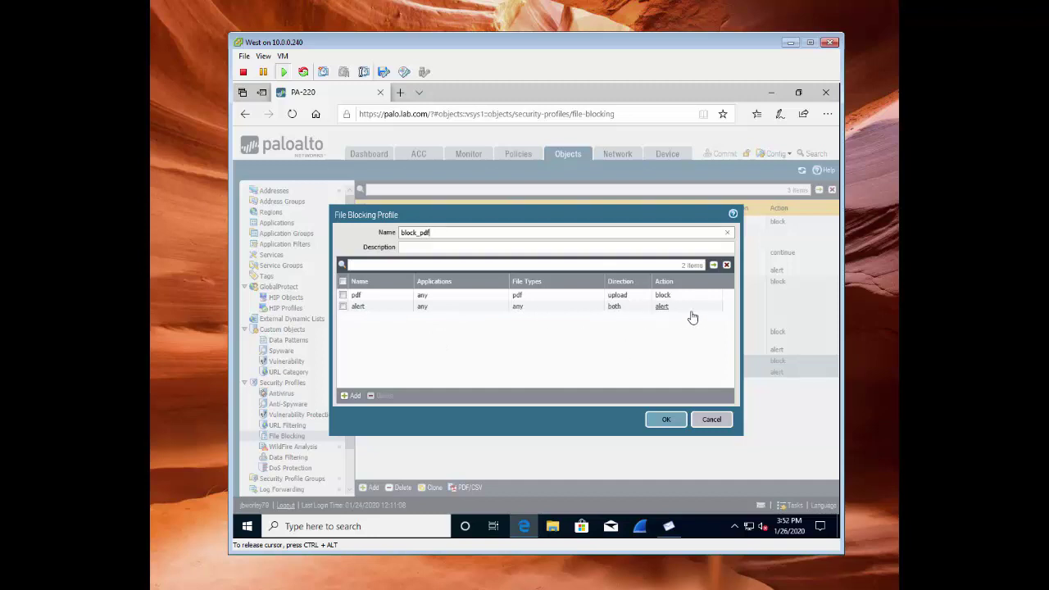
left_click(715, 421)
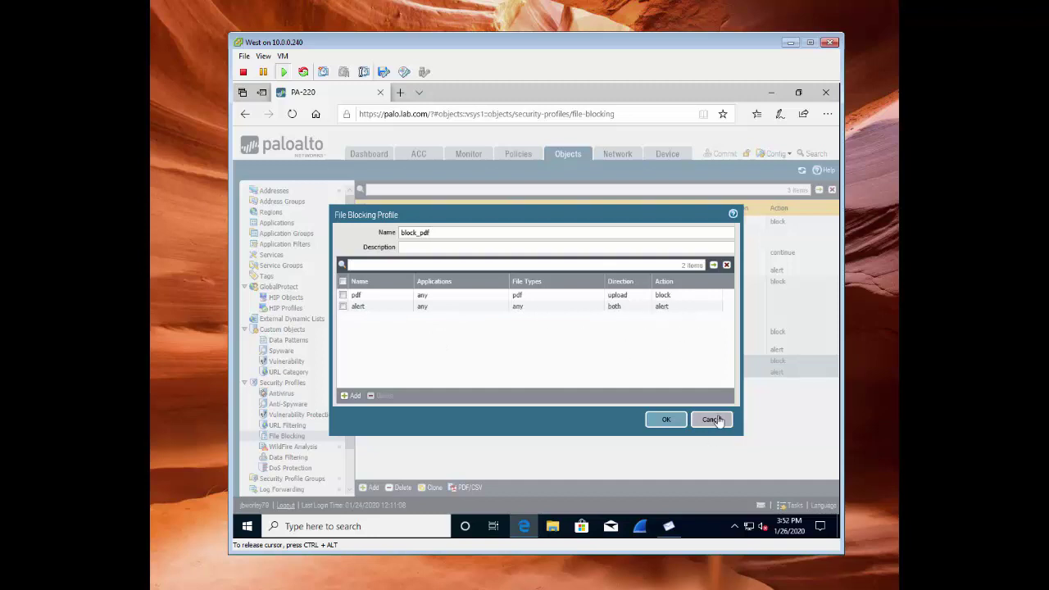
Switch to Wireshark, postpone the software update and start a live capture on the Ethernet interface, leaving it running minimized
left_click(771, 93)
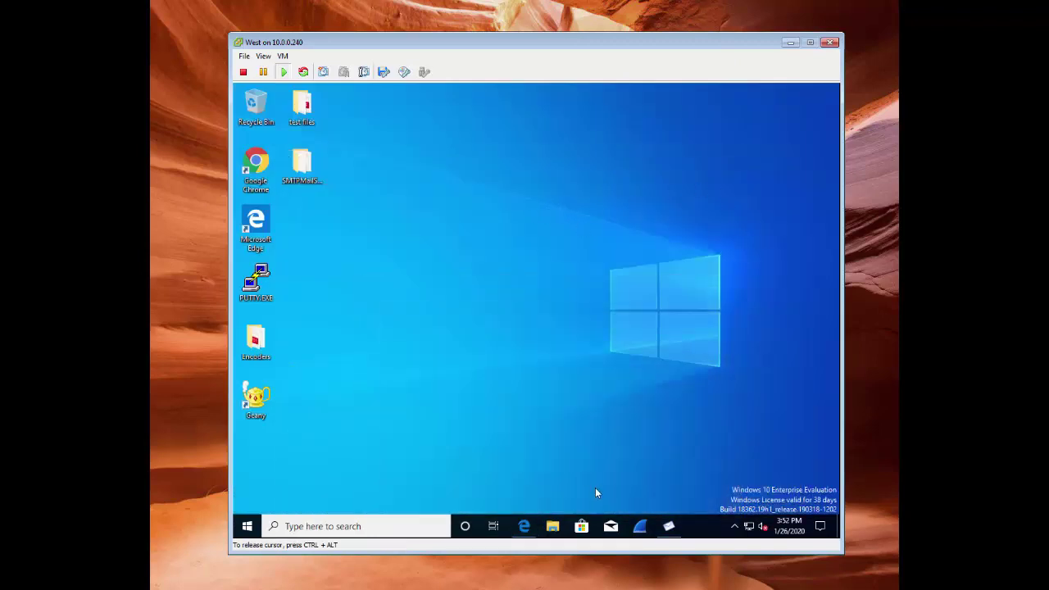
left_click(637, 525)
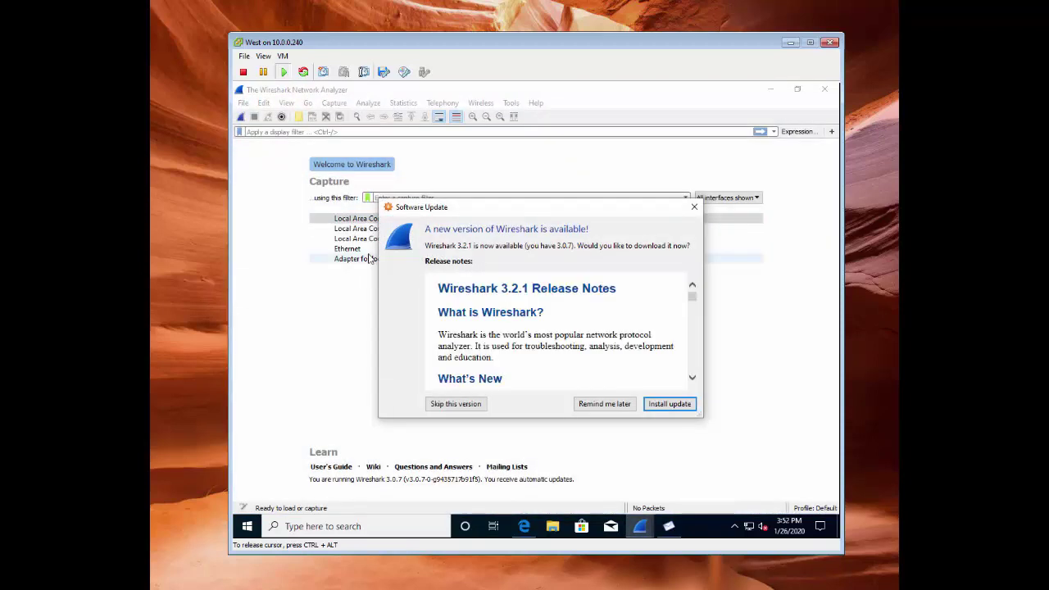
left_click(603, 404)
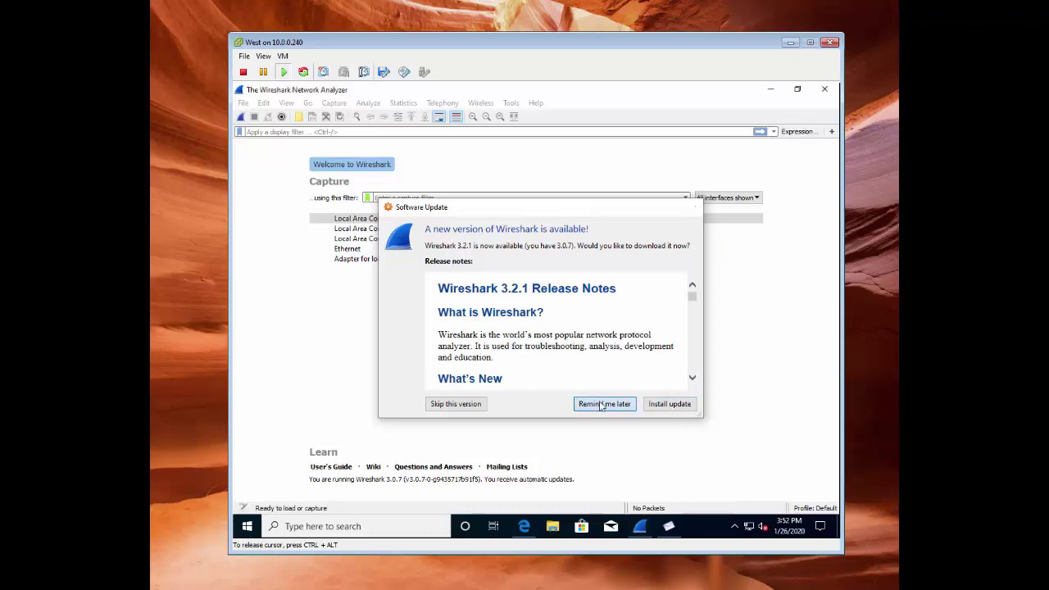
left_click(350, 250)
double_click(350, 251)
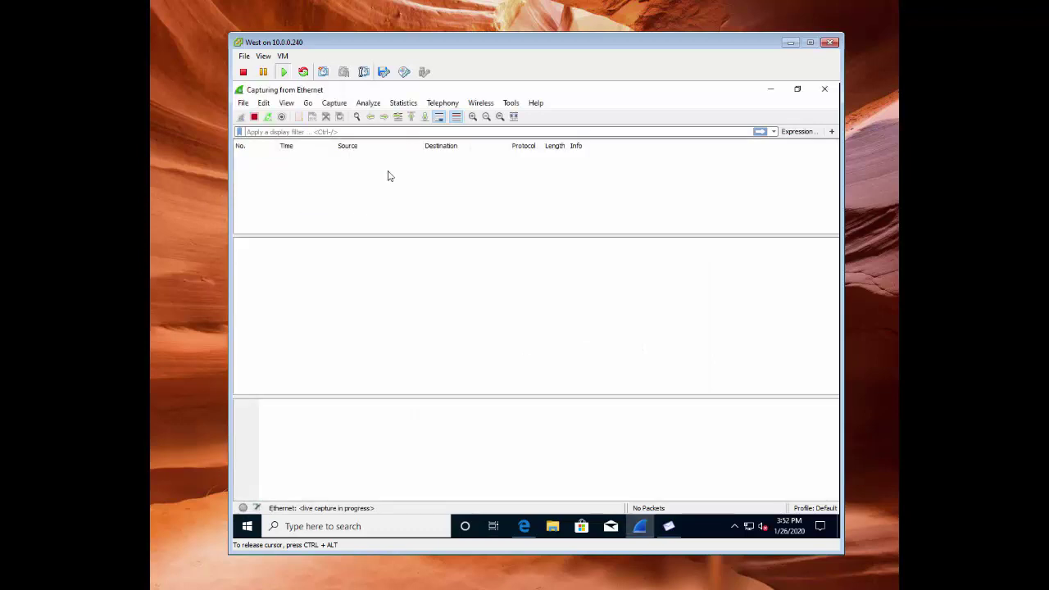
left_click(770, 88)
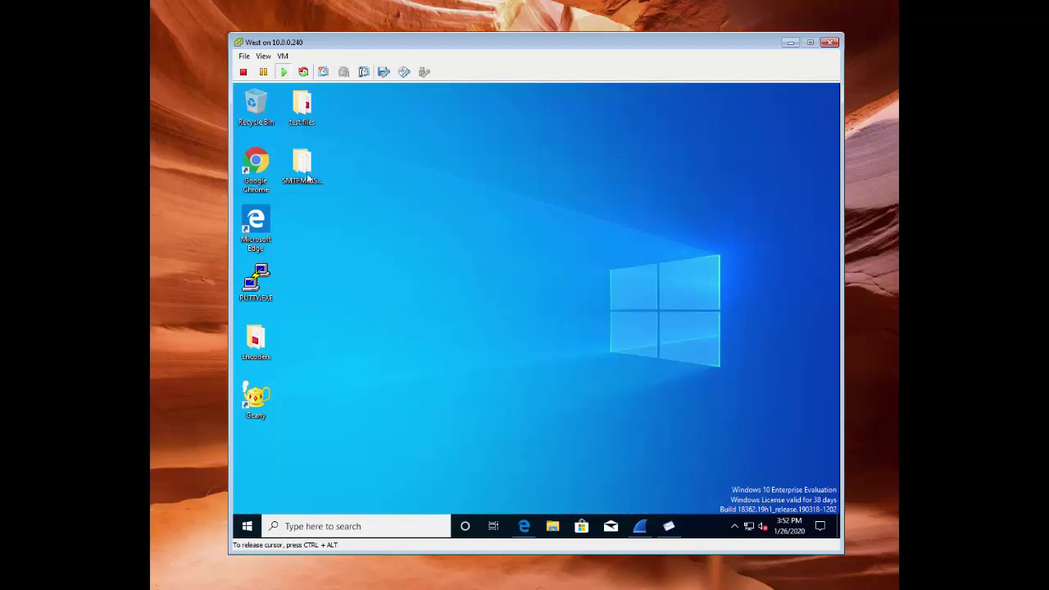
Open drive.google.com in Chrome and try to upload test1.pdf from the Encoders folder to My Drive
double_click(256, 163)
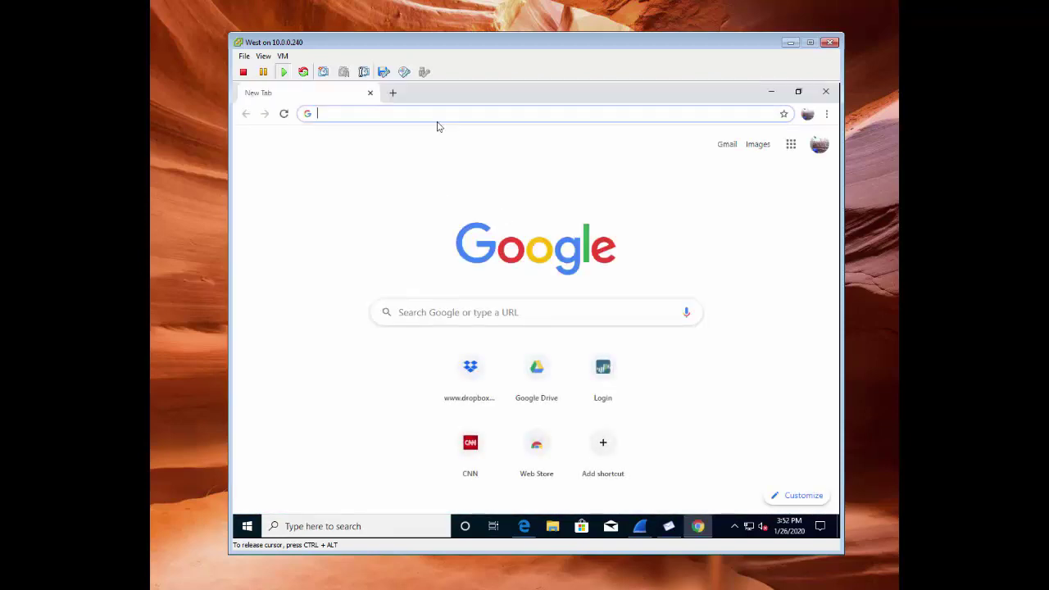
type("drive.google.com")
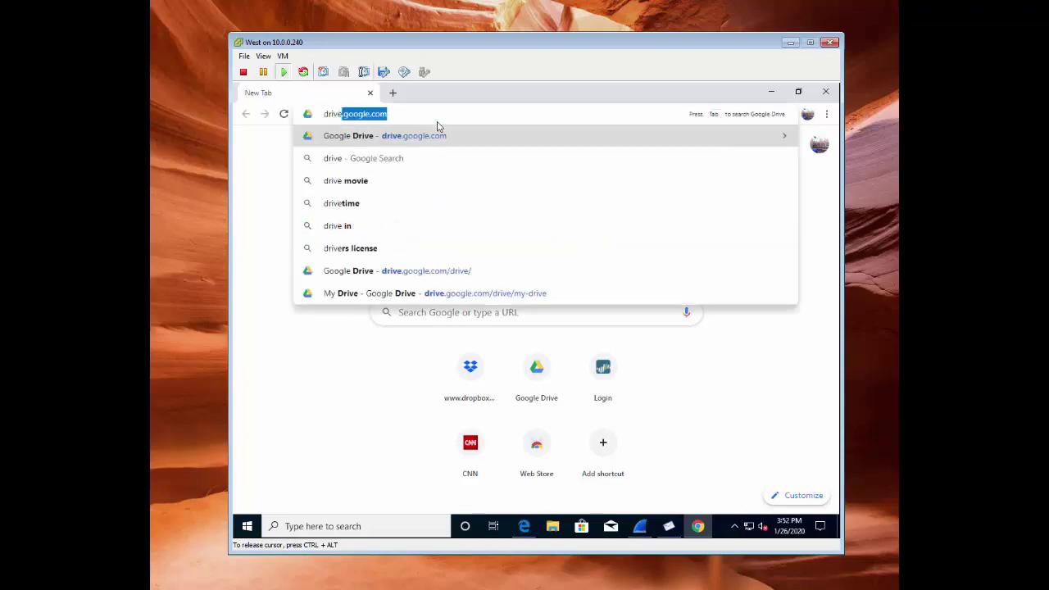
key("Return")
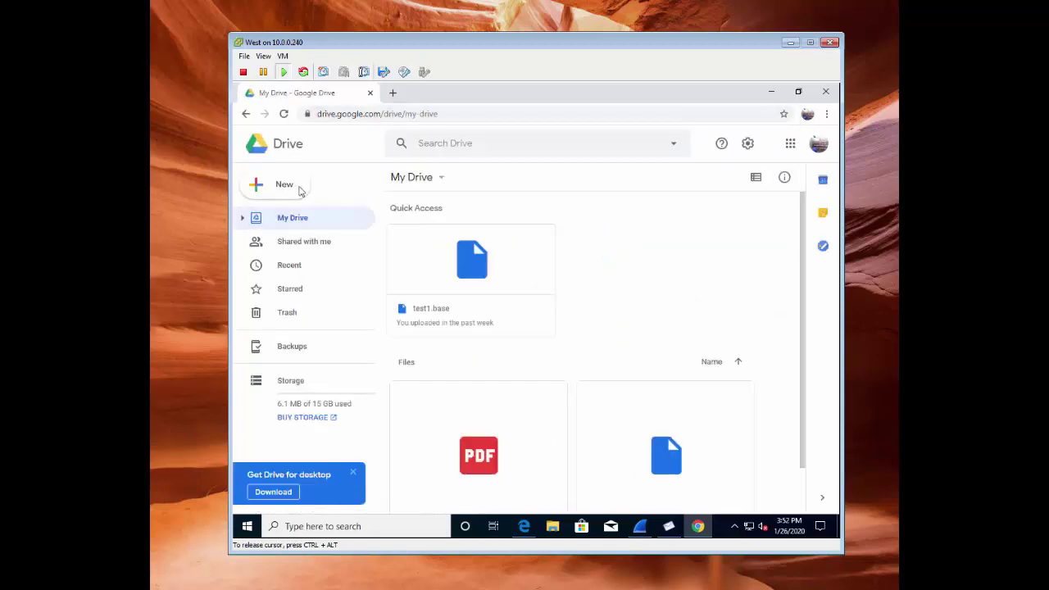
left_click(254, 187)
left_click(300, 218)
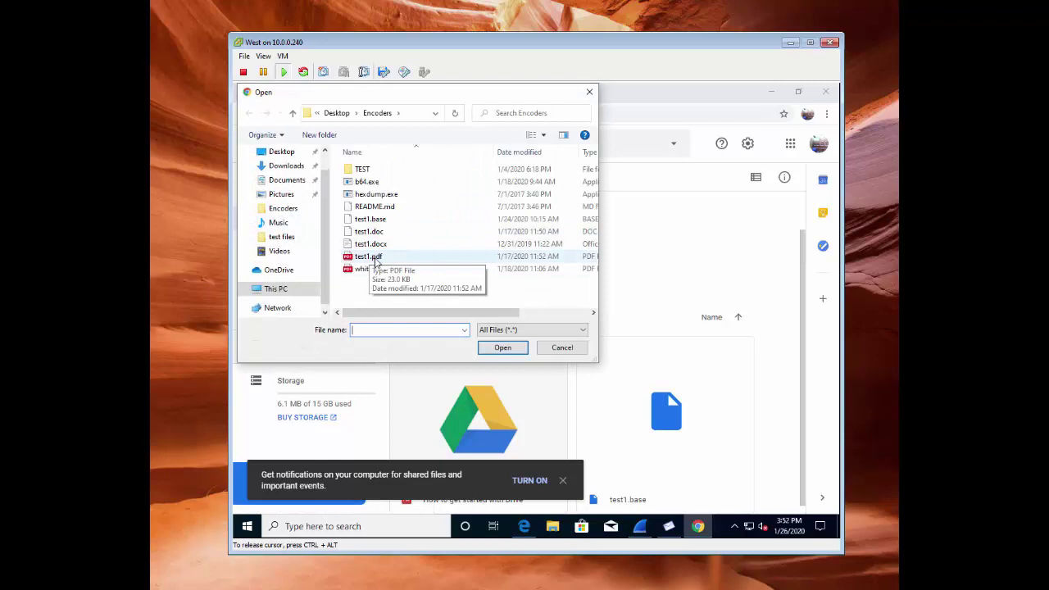
double_click(368, 257)
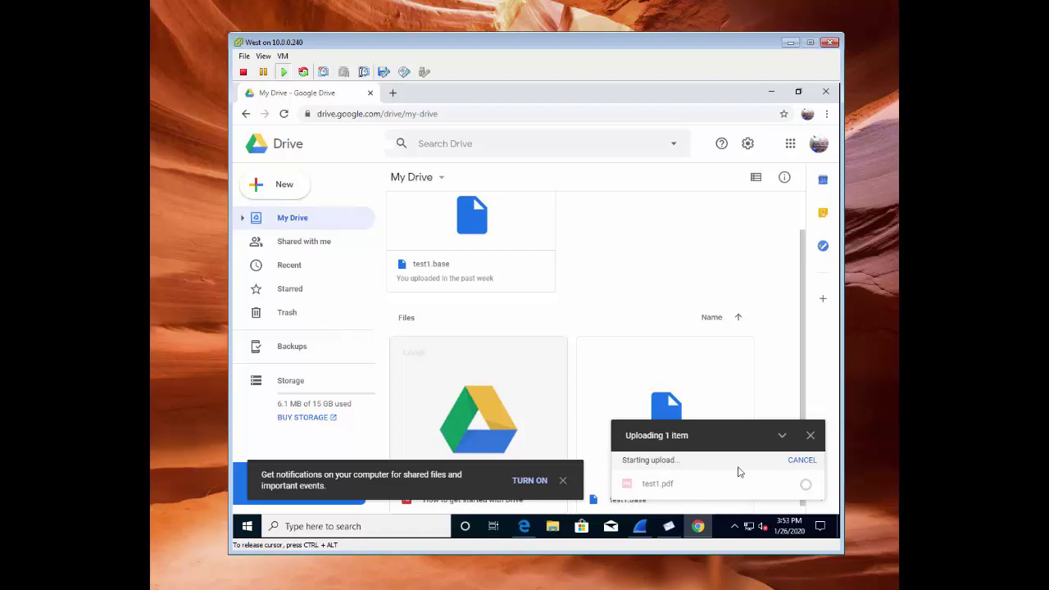
Cancel the test1.pdf upload and restart Chrome, leaving the Drive site
left_click(801, 462)
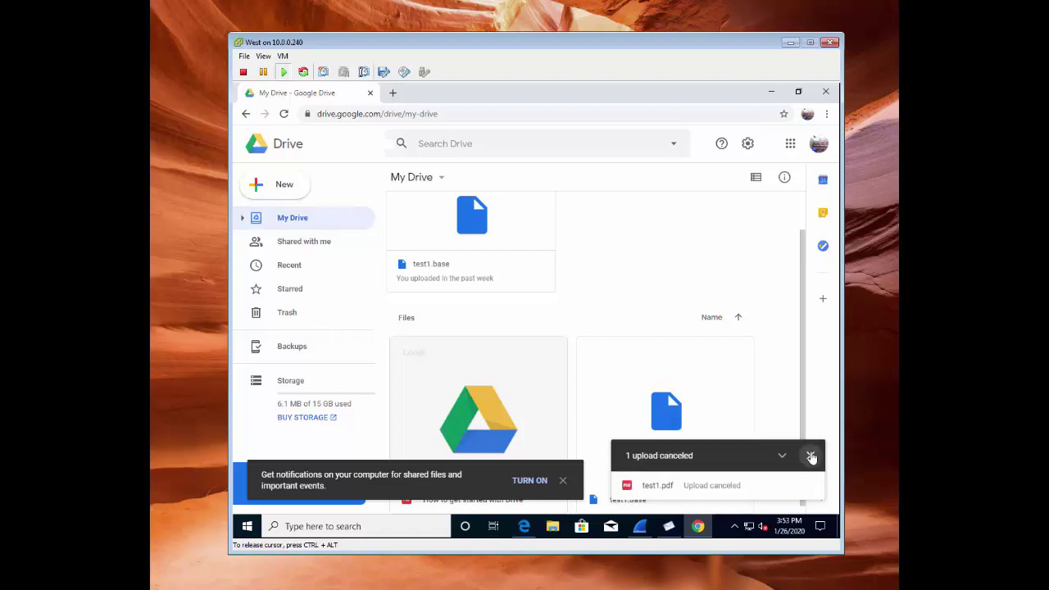
left_click(811, 455)
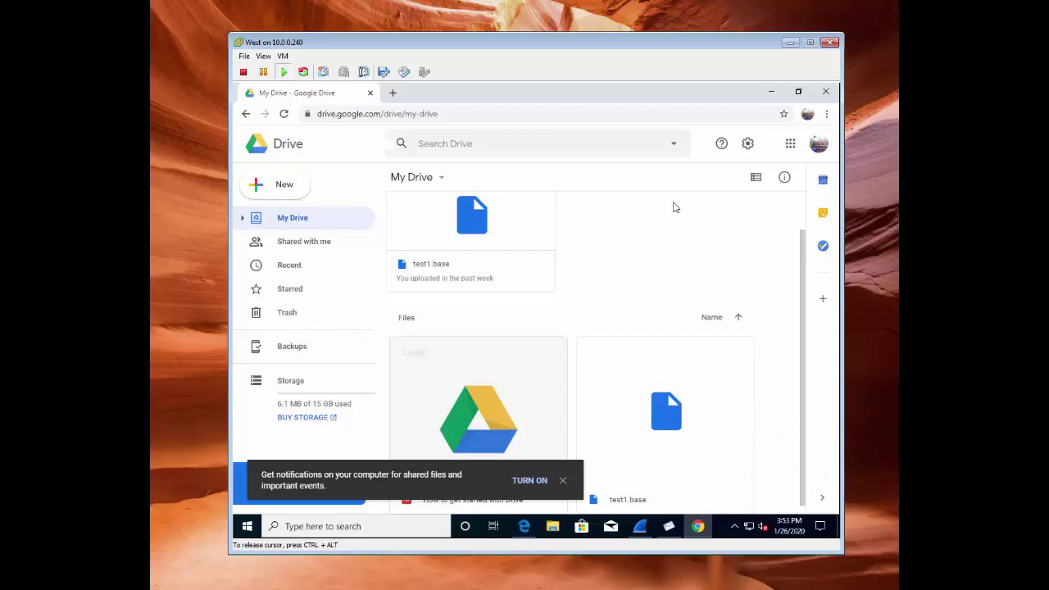
left_click(826, 93)
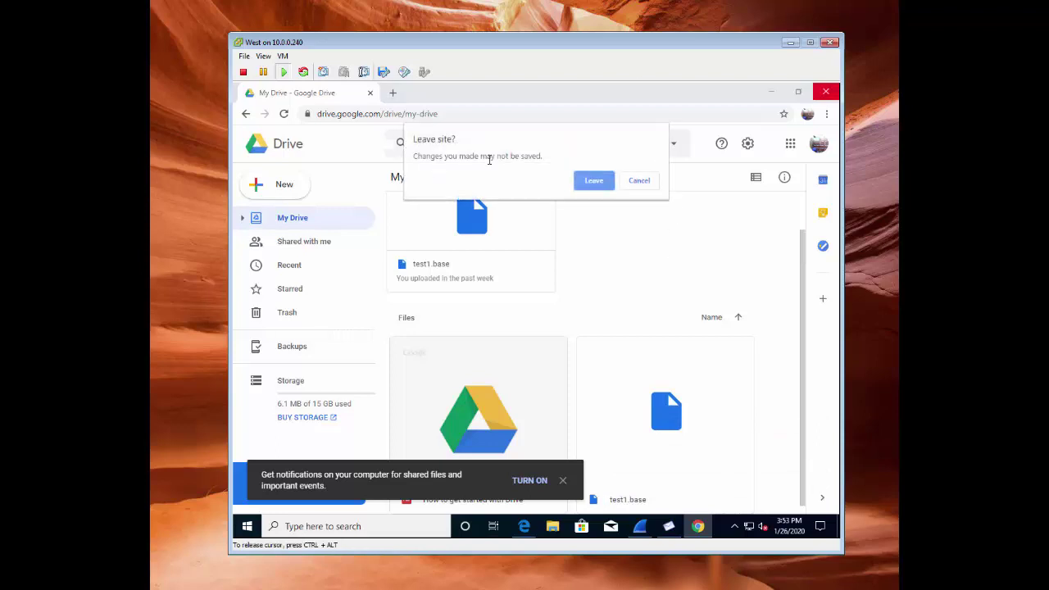
left_click(594, 181)
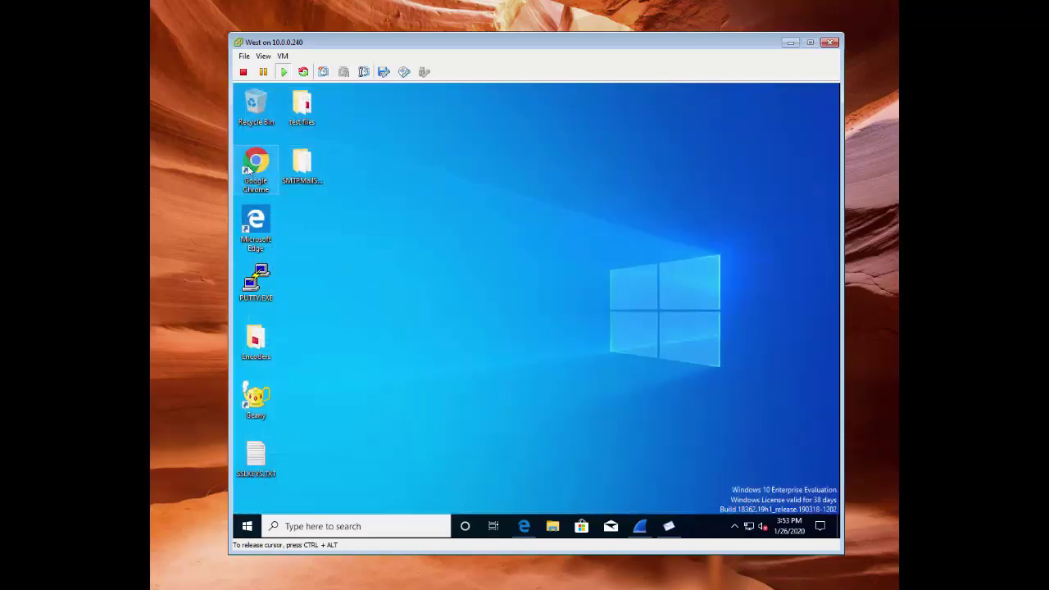
double_click(254, 168)
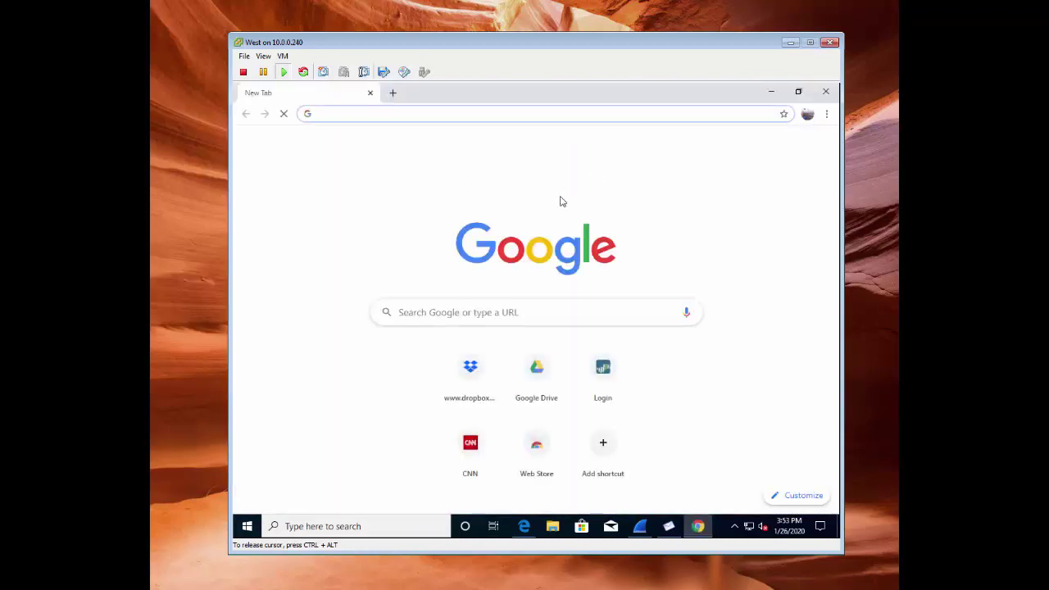
type("qqq.s=")
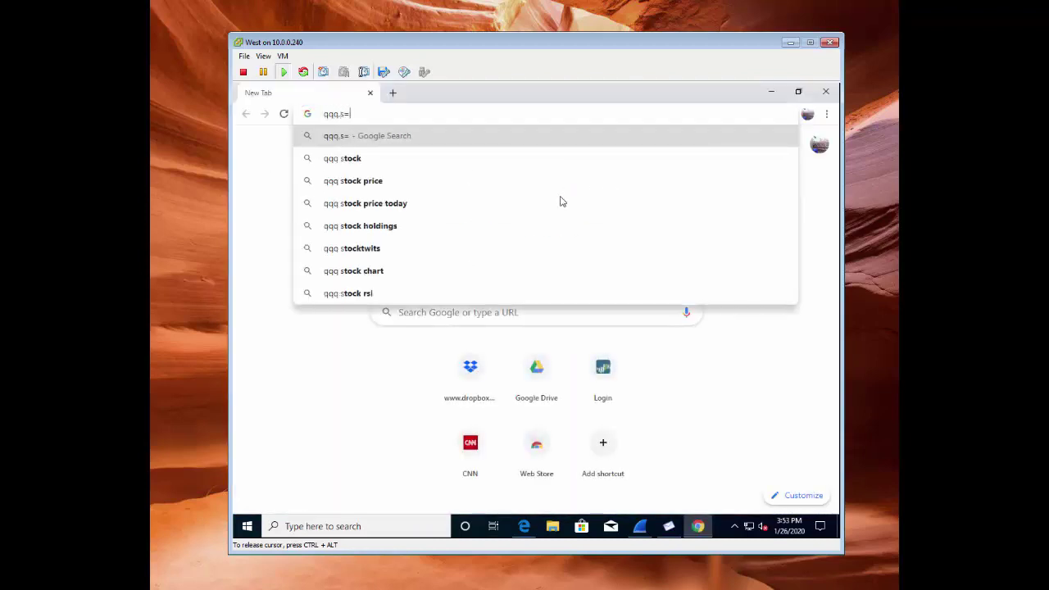
key("BackSpace")
key("BackSpace")
key("BackSpace")
key("BackSpace")
key("BackSpace")
key("BackSpace")
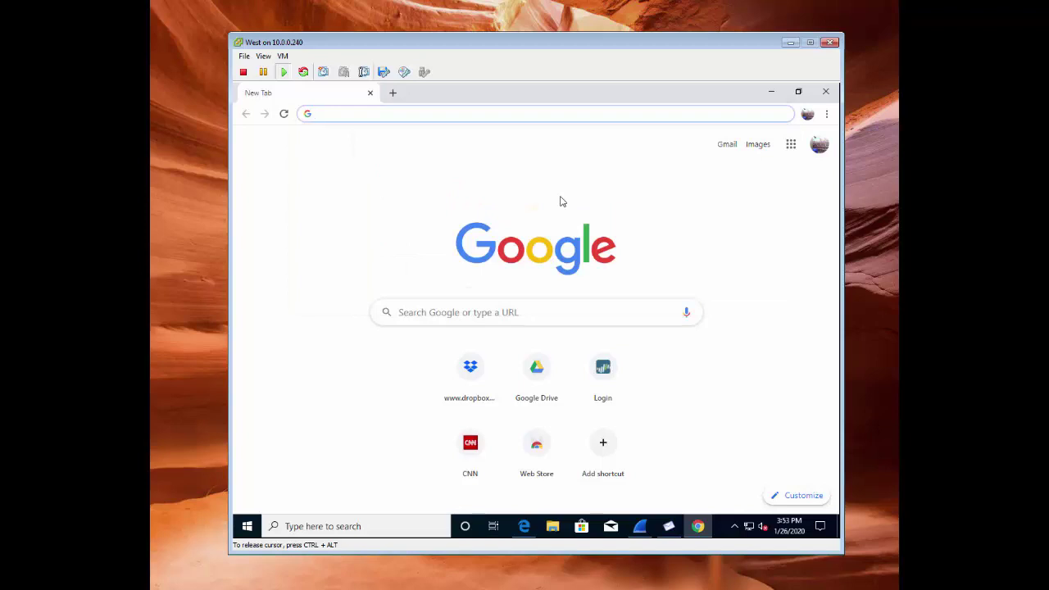
type("www.dro")
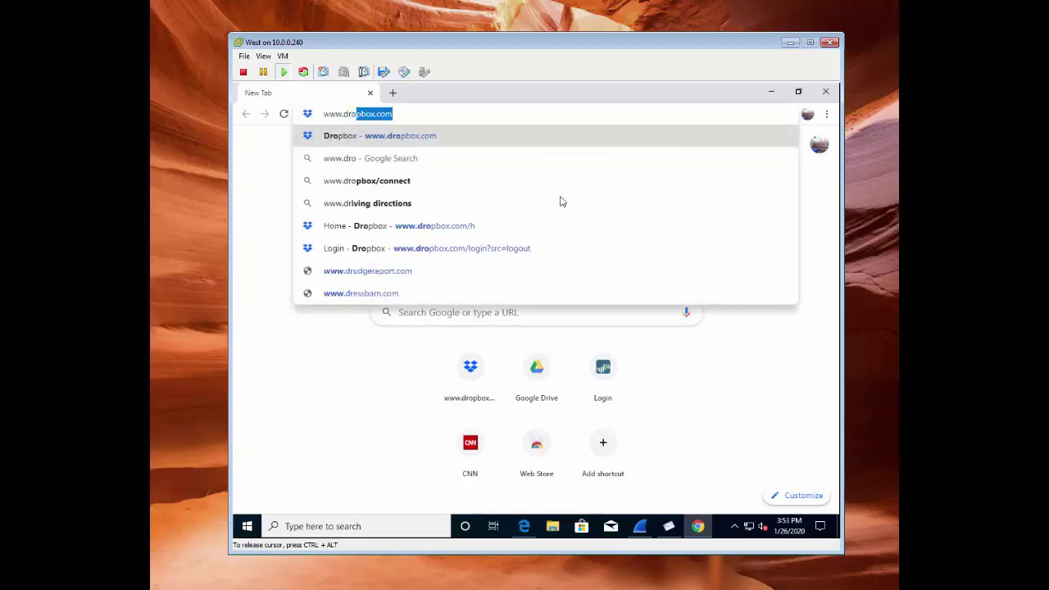
key("Return")
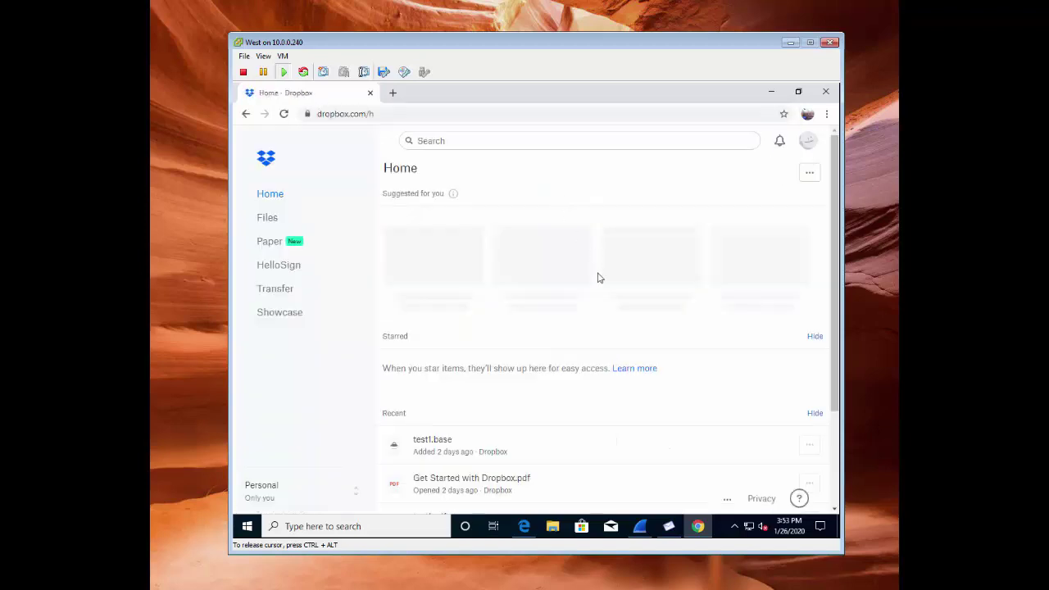
left_click(809, 174)
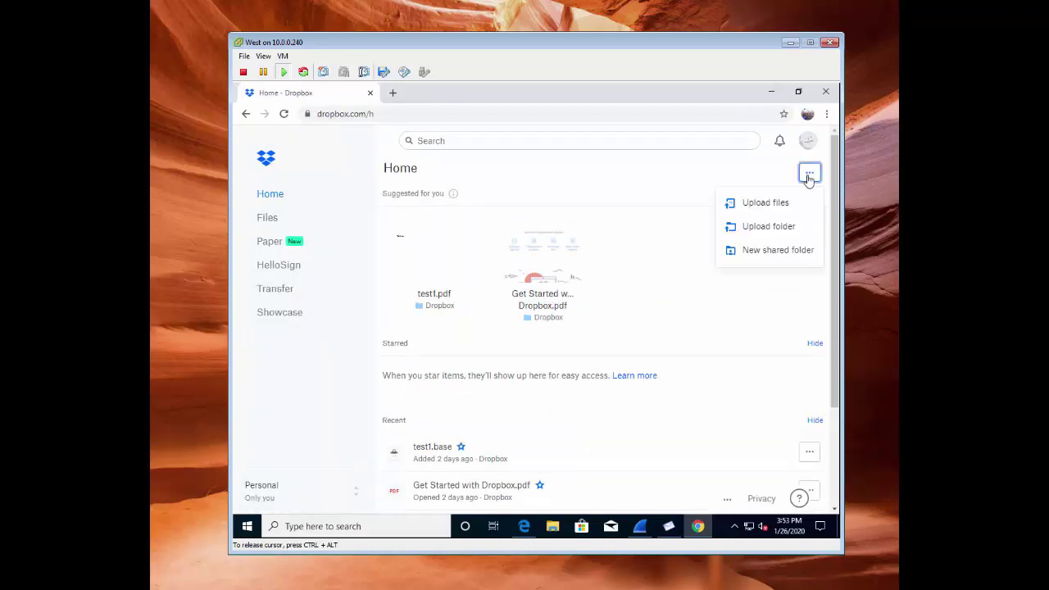
left_click(767, 205)
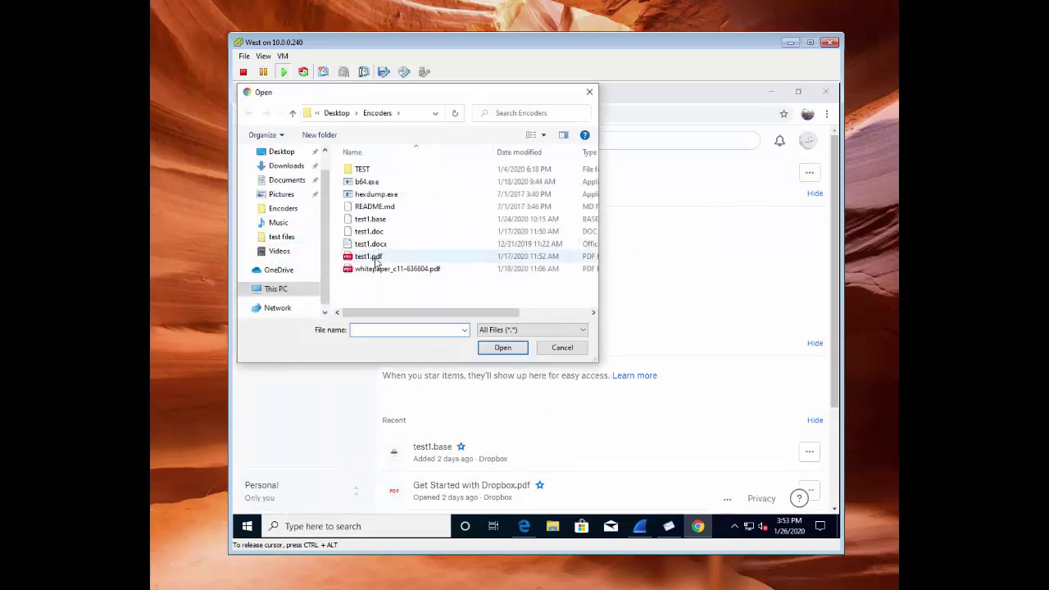
double_click(368, 257)
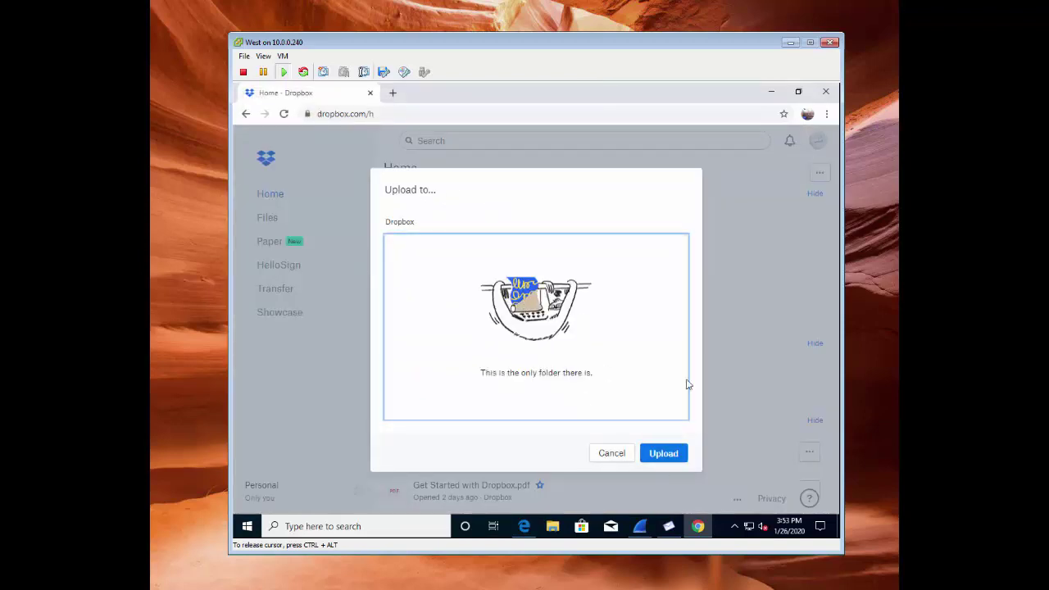
left_click(665, 456)
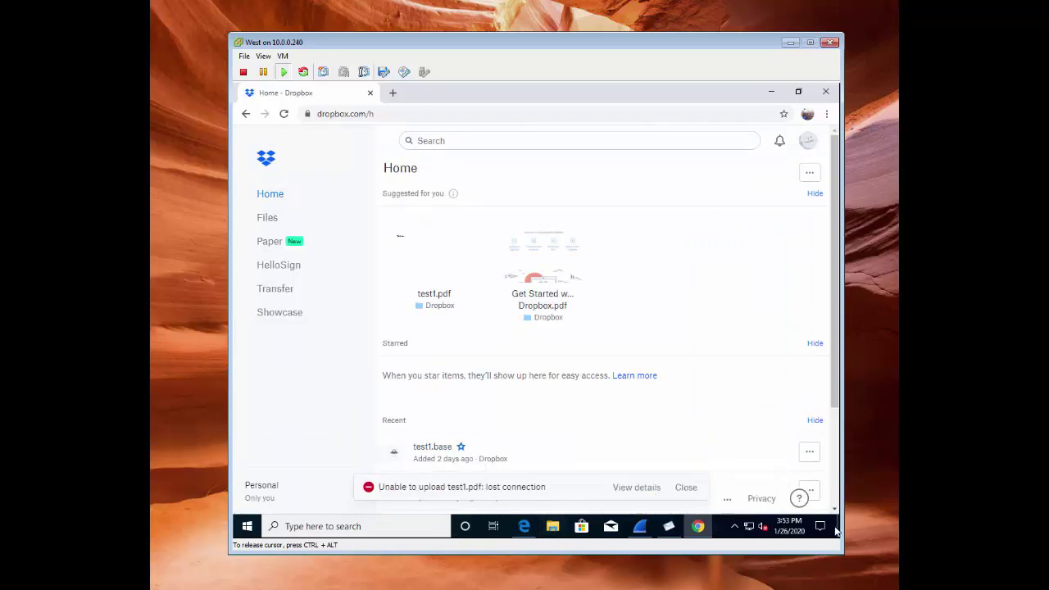
left_click(826, 92)
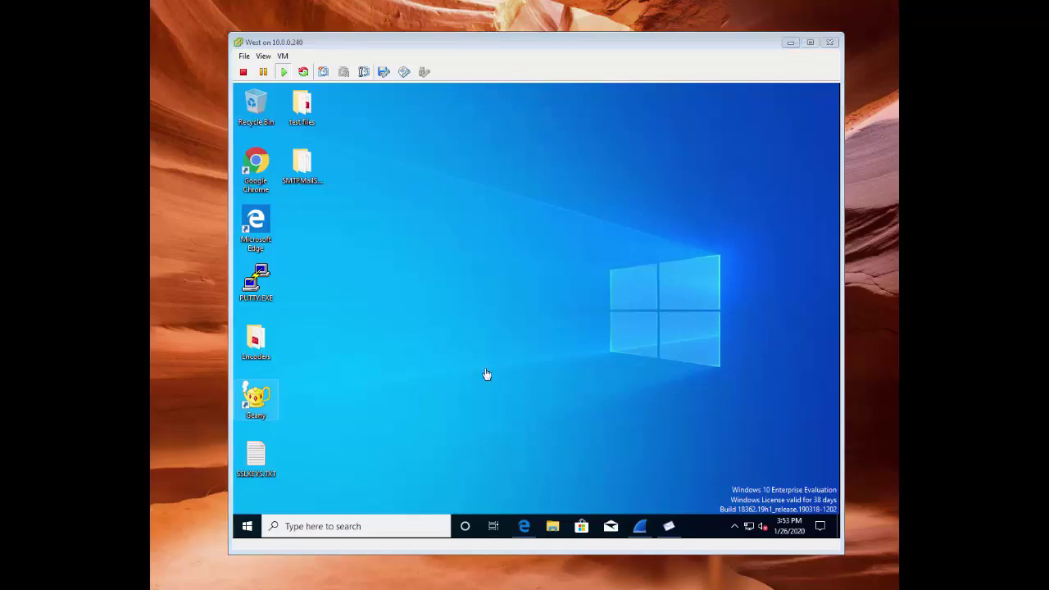
Switch to the firewall page in Edge and refresh the Data Filtering log to check the file upload entries
left_click(527, 527)
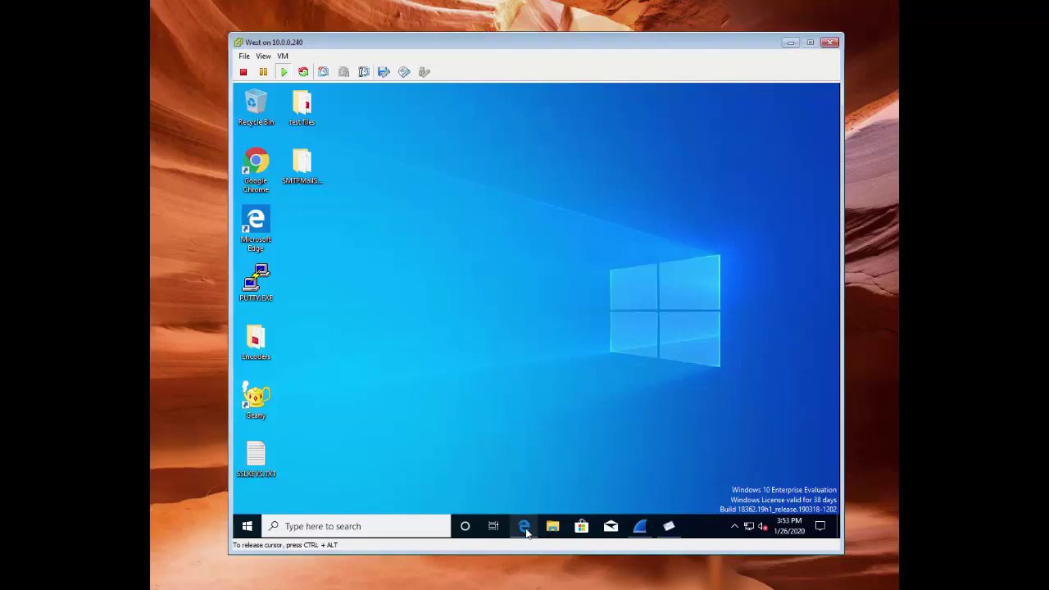
left_click(471, 154)
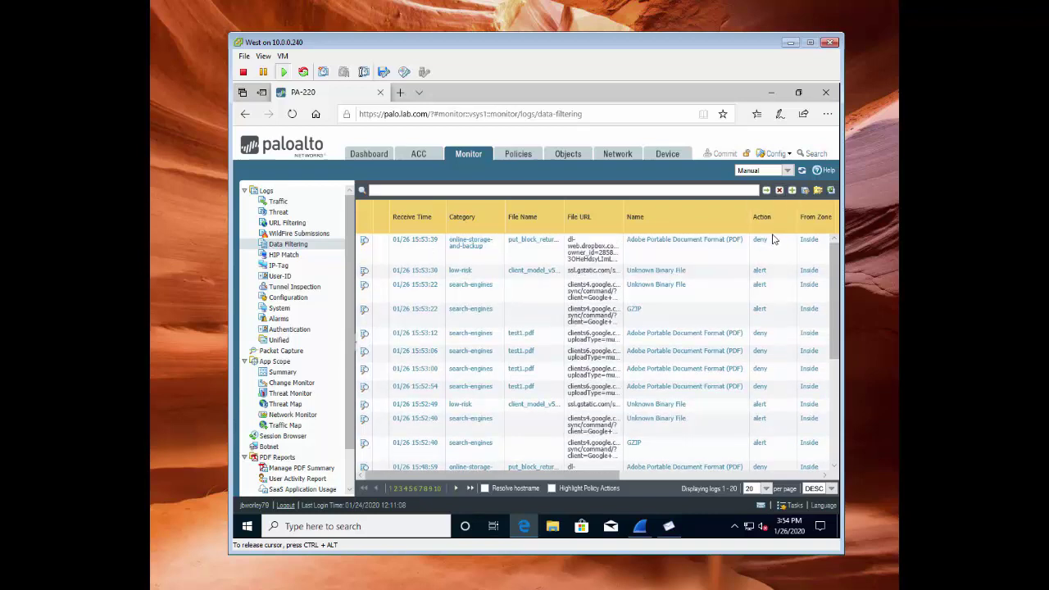
left_click(764, 191)
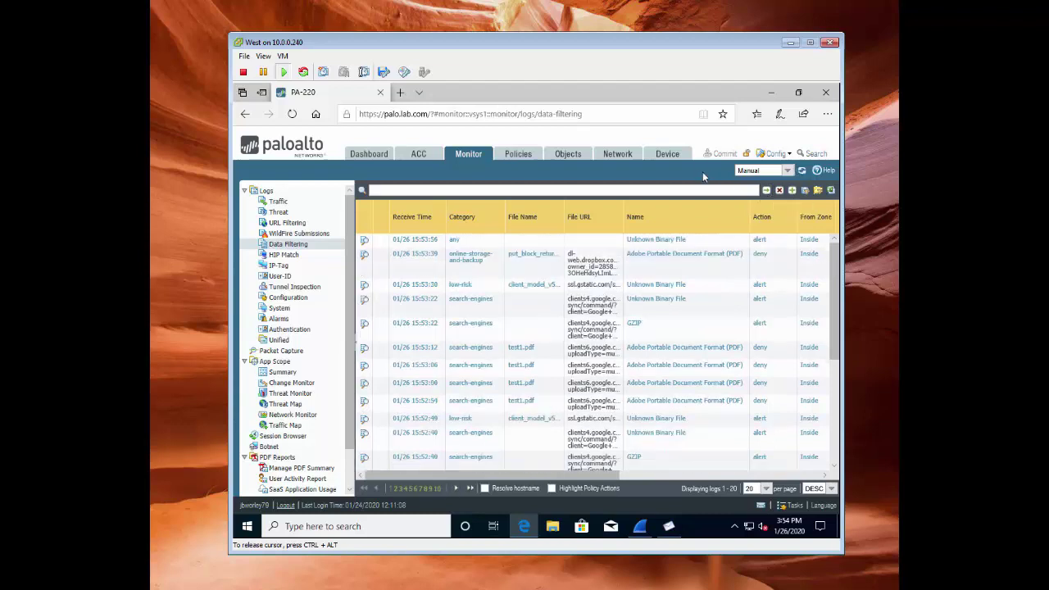
left_click(765, 191)
Add the Dropbox upload's file name to the log filter and copy the name put_block_returning_token_unauth
left_click(554, 259)
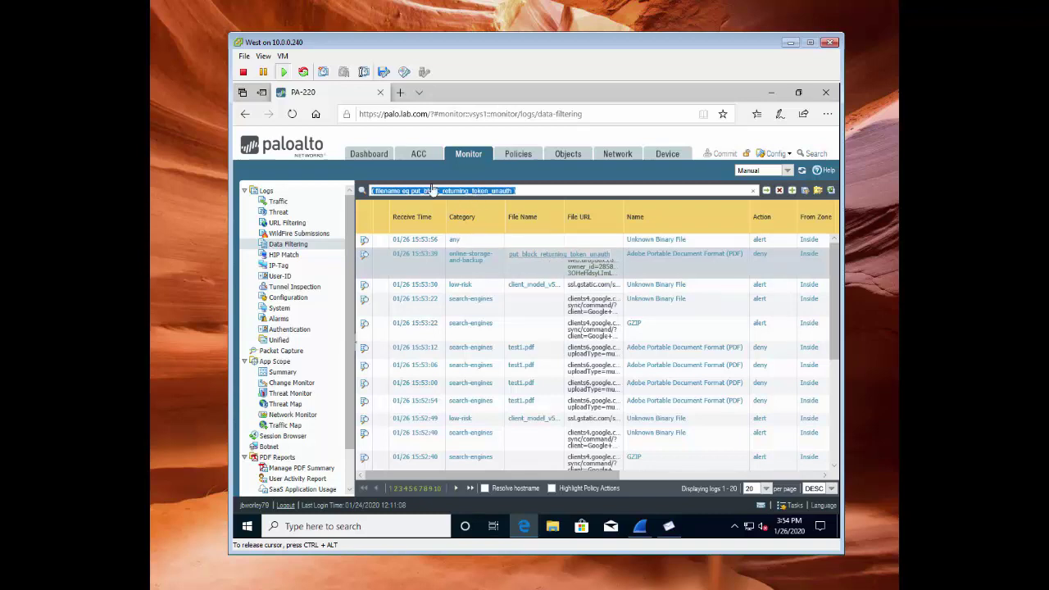
left_click_drag(411, 190, 503, 191)
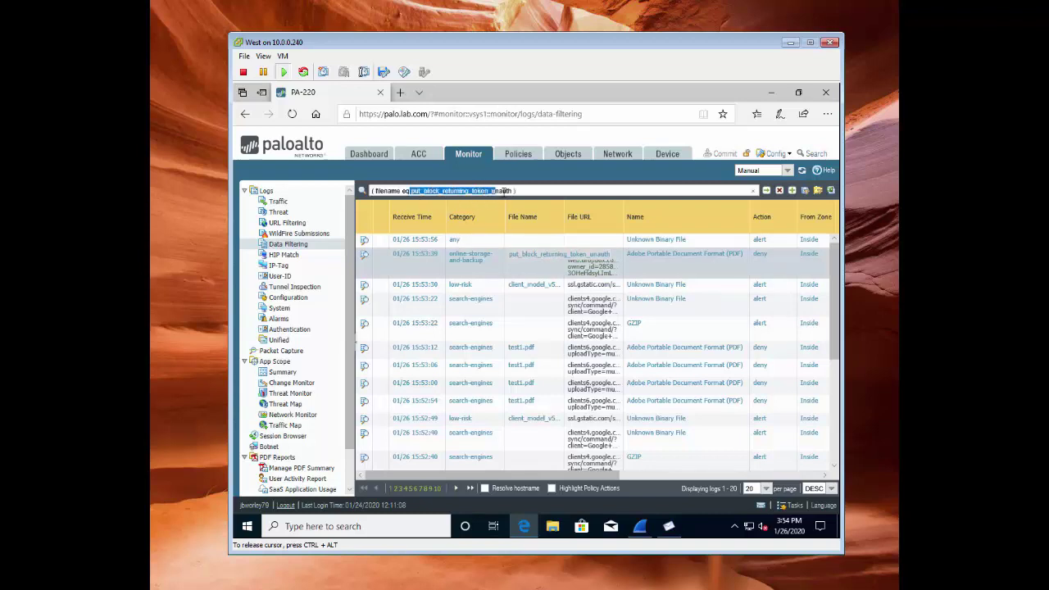
right_click(503, 193)
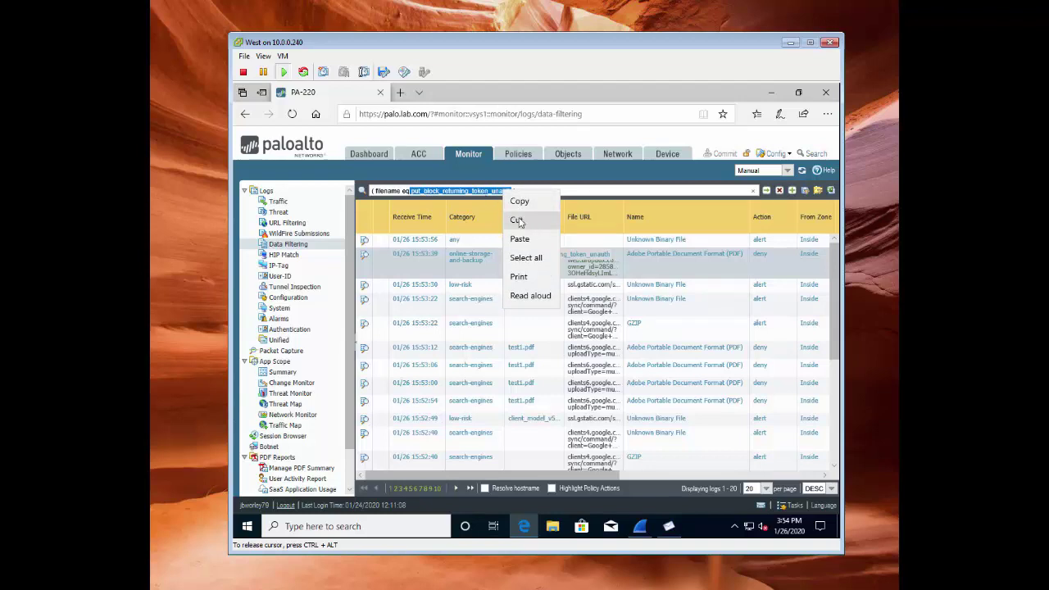
left_click(532, 204)
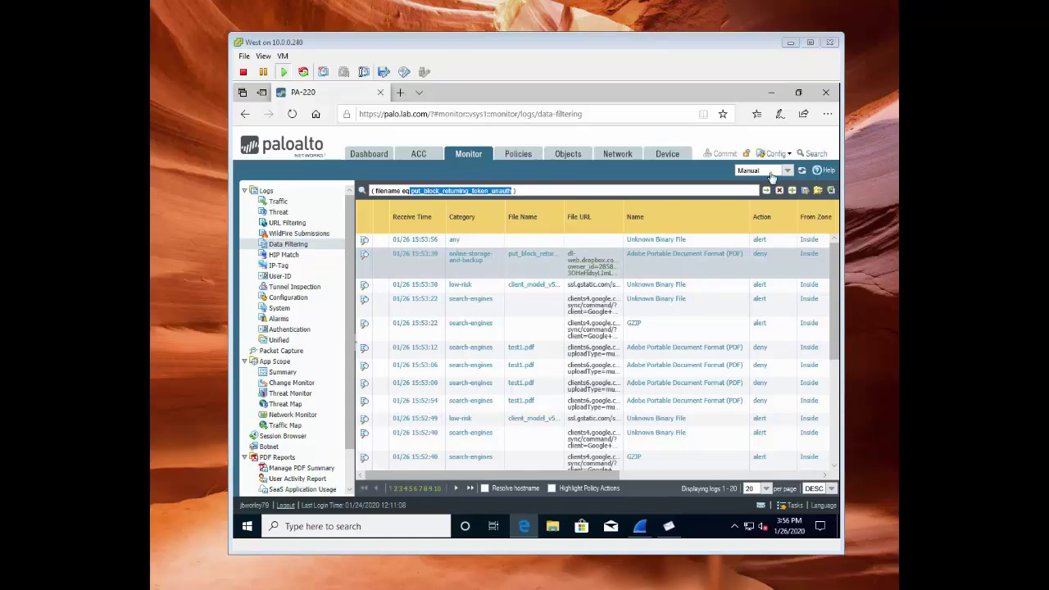
Switch to the Wireshark capture and apply the display filter http2 contains "put_block_returning_token_unauth"
left_click(774, 92)
left_click(644, 533)
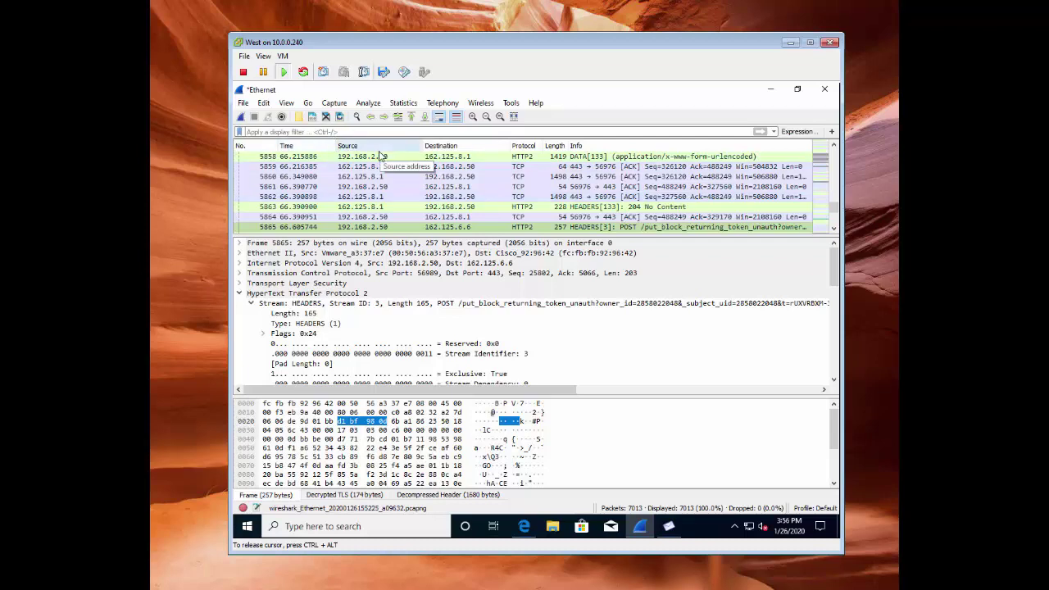
type("http")
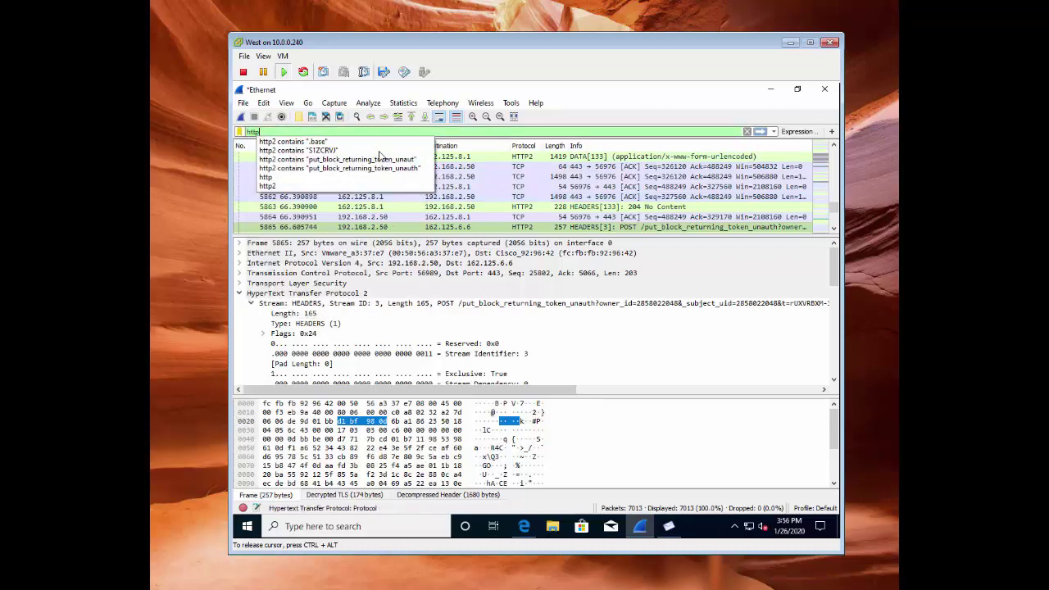
type("2.contains")
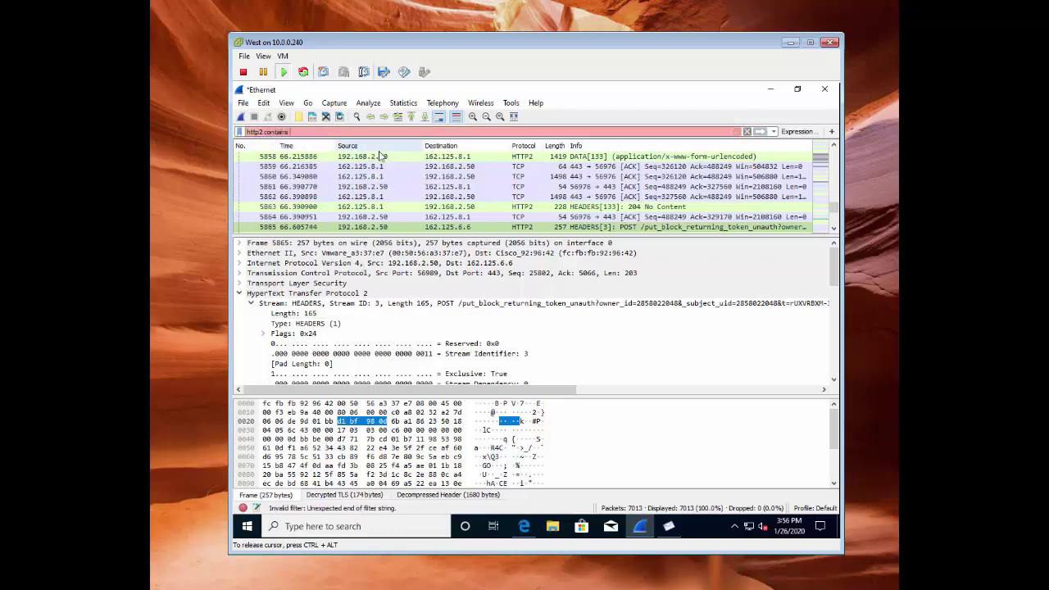
type(" \"")
type("put_block_returning_token_unauth")
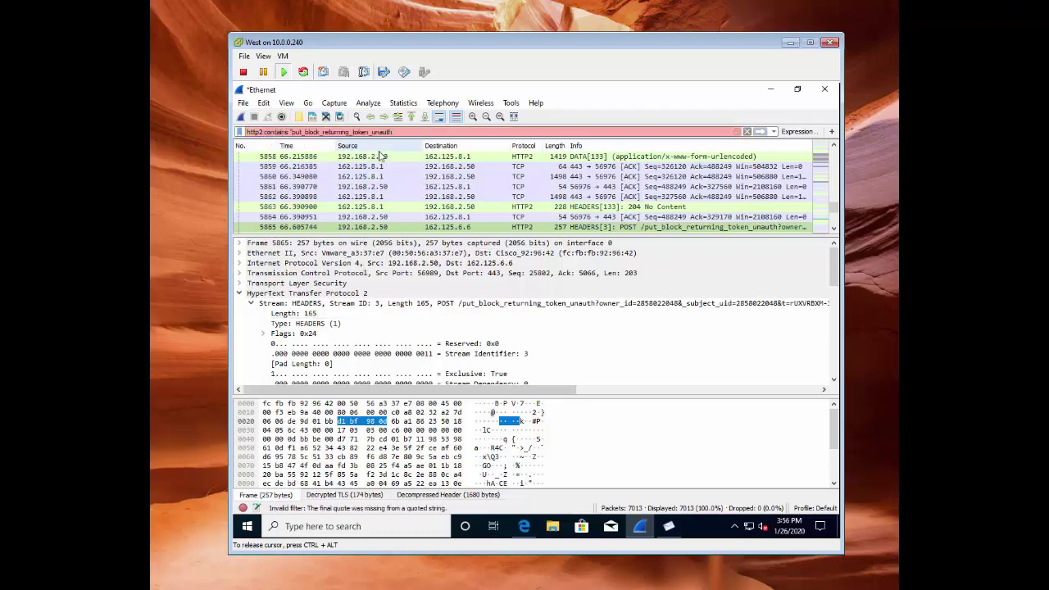
type("\"")
key("Return")
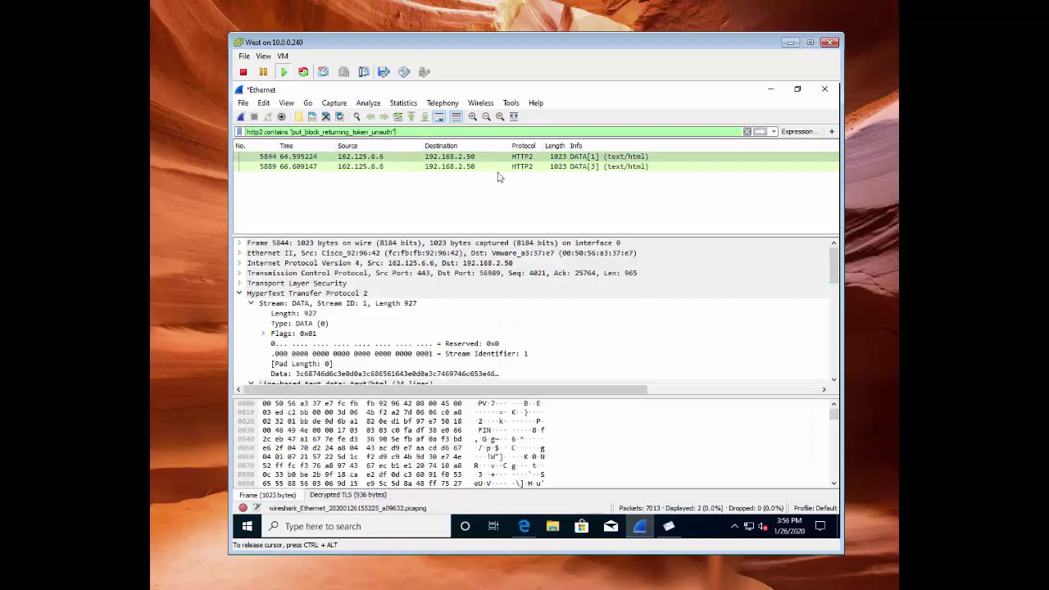
Read through the HTML response body in packet 5844, including the full blocked-transfer message and file name
scroll(347, 363, "down", 8)
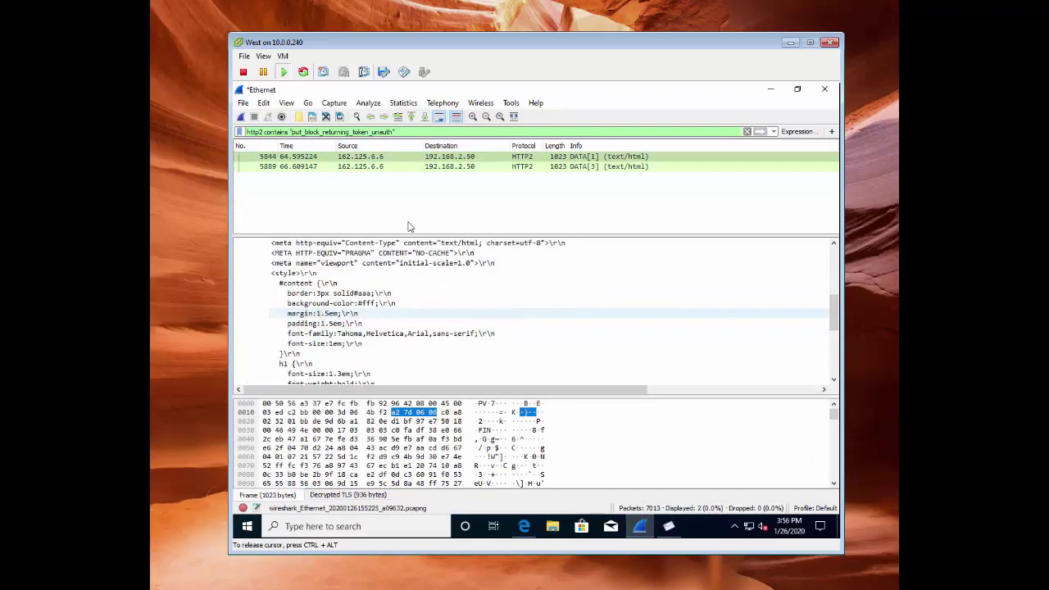
scroll(357, 344, "down", 7)
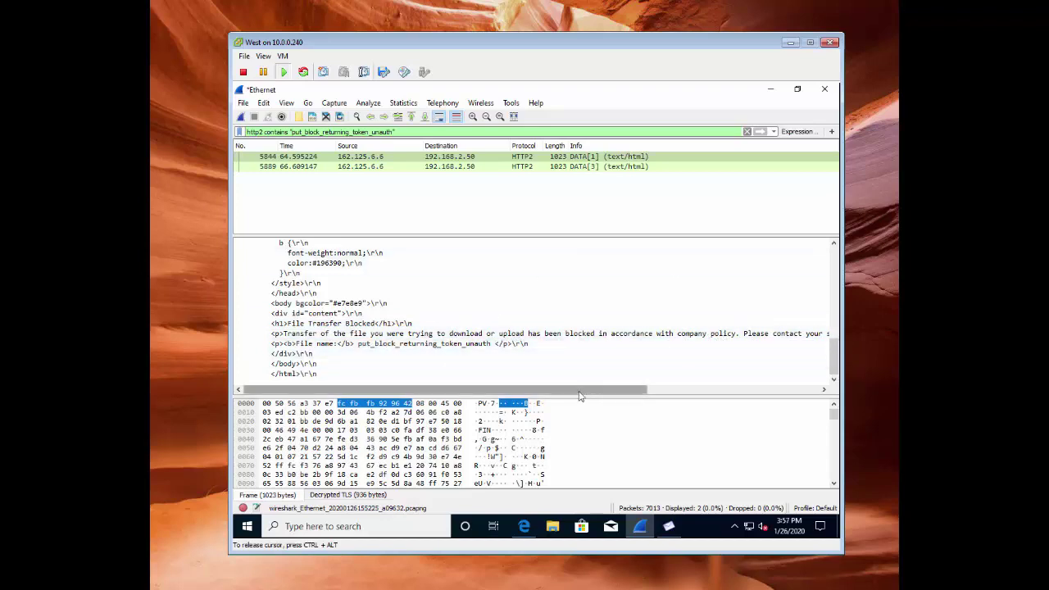
left_click_drag(579, 396, 783, 386)
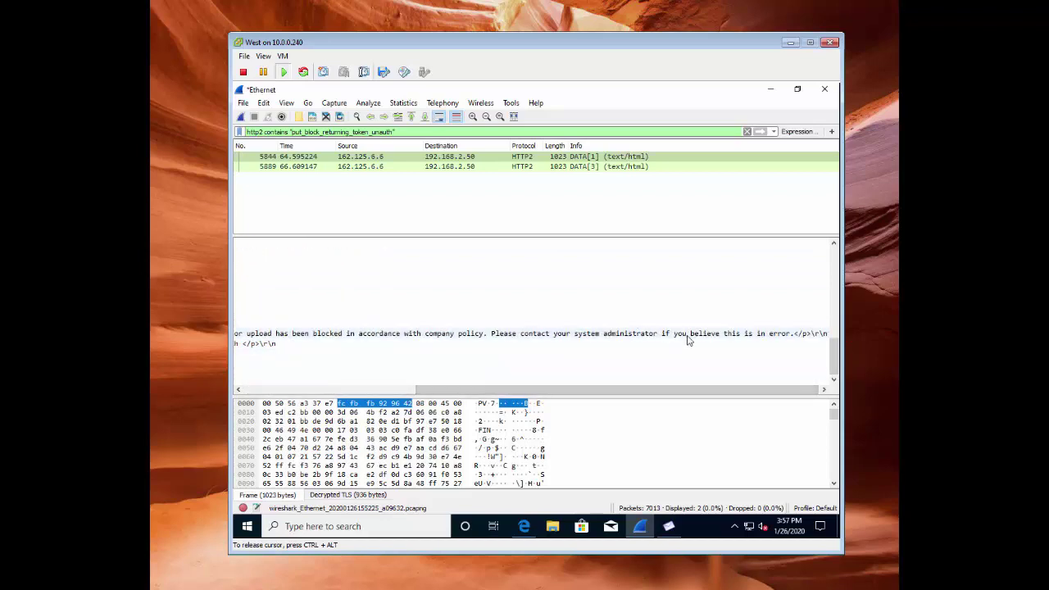
left_click_drag(673, 393, 500, 393)
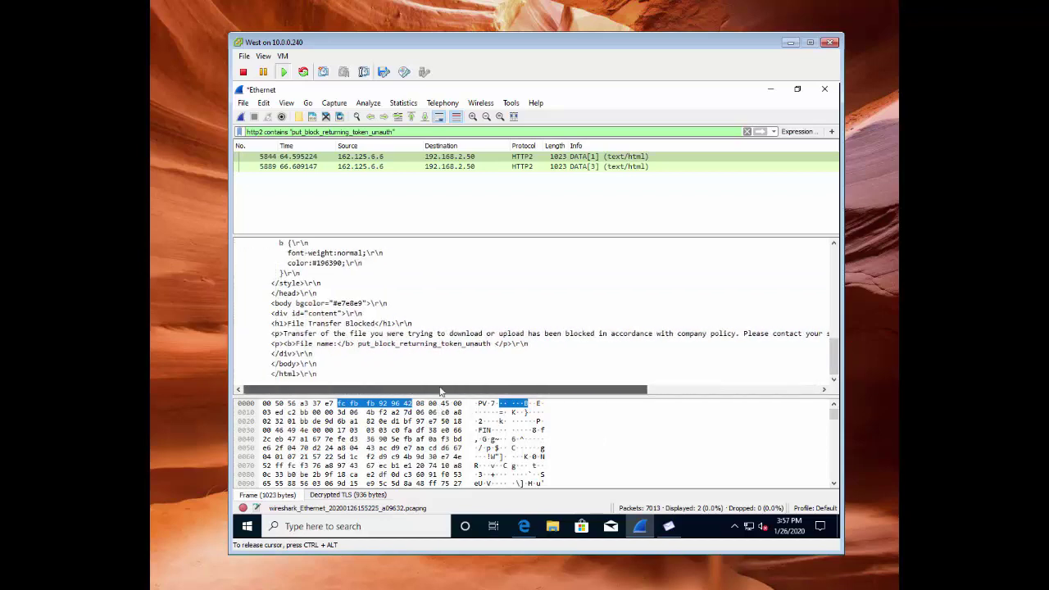
Follow the TCP stream of packet 5844 and close the stream window, keeping the stream filter
right_click(453, 160)
mouse_move(530, 321)
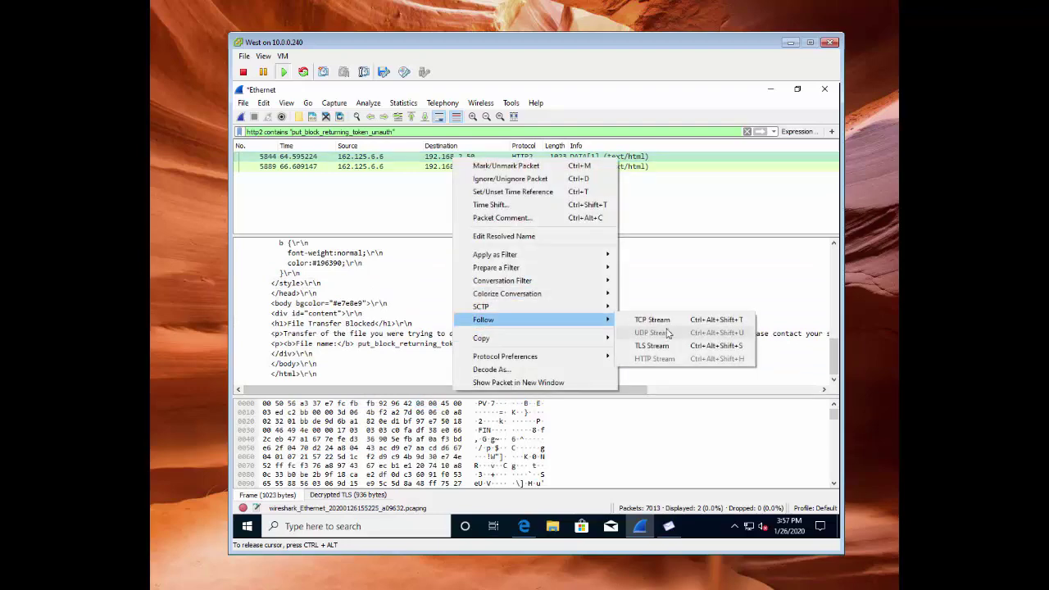
left_click(653, 320)
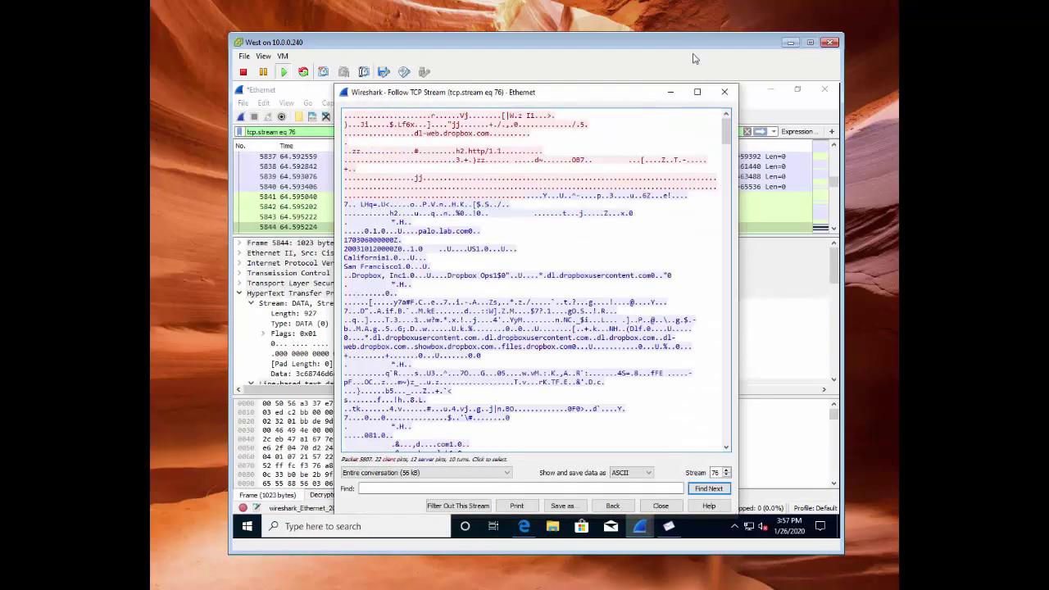
left_click(724, 92)
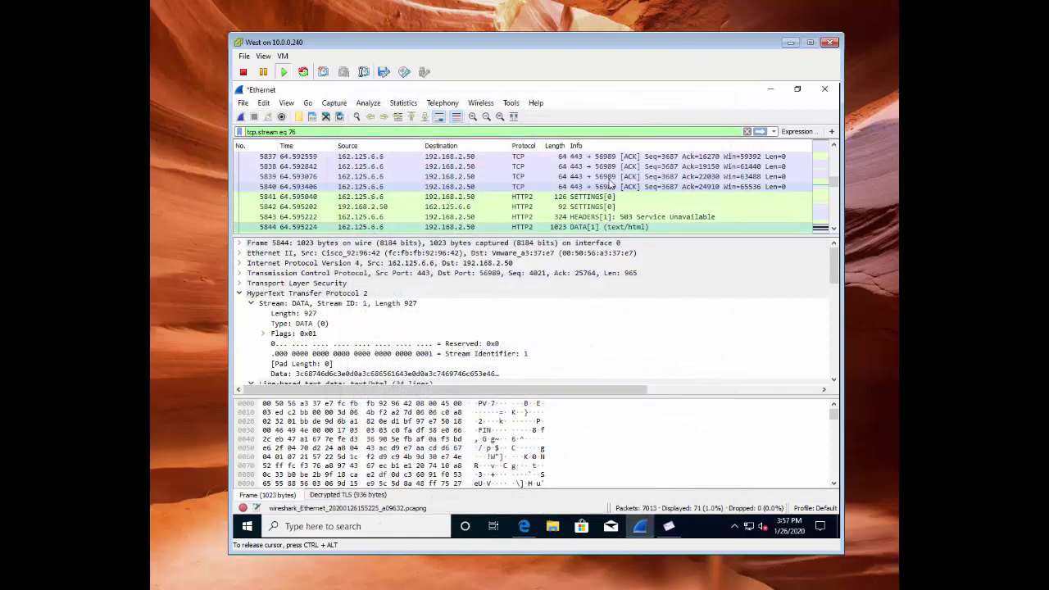
Examine the first DATA[3] packet and the HTTP2 headers of the put_block_returning_token_unauth POST in packet 5865
scroll(609, 183, "down", 2)
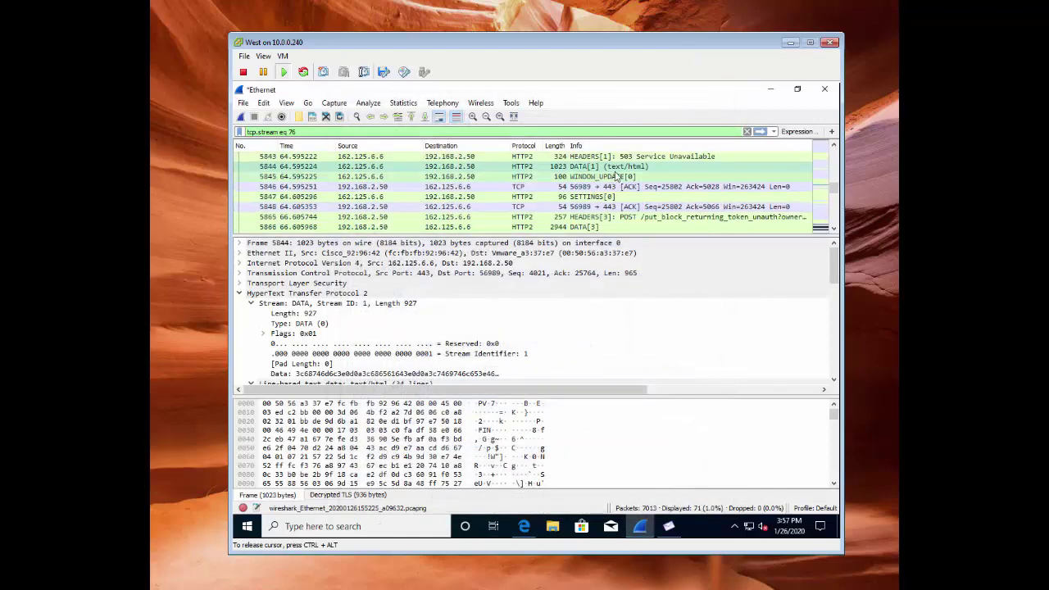
left_click(649, 220)
scroll(561, 212, "down", 2)
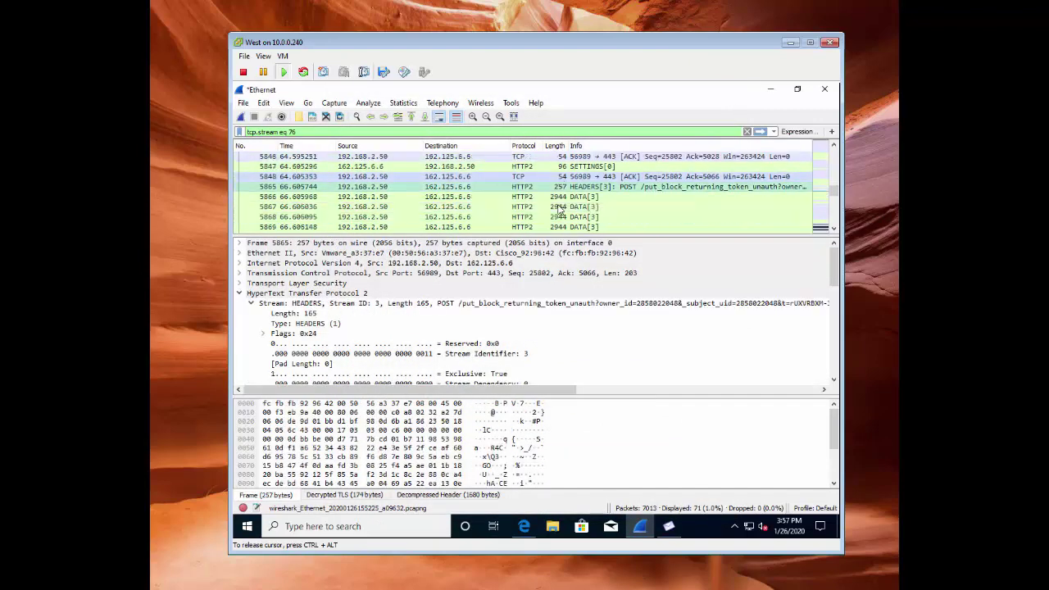
left_click(574, 176)
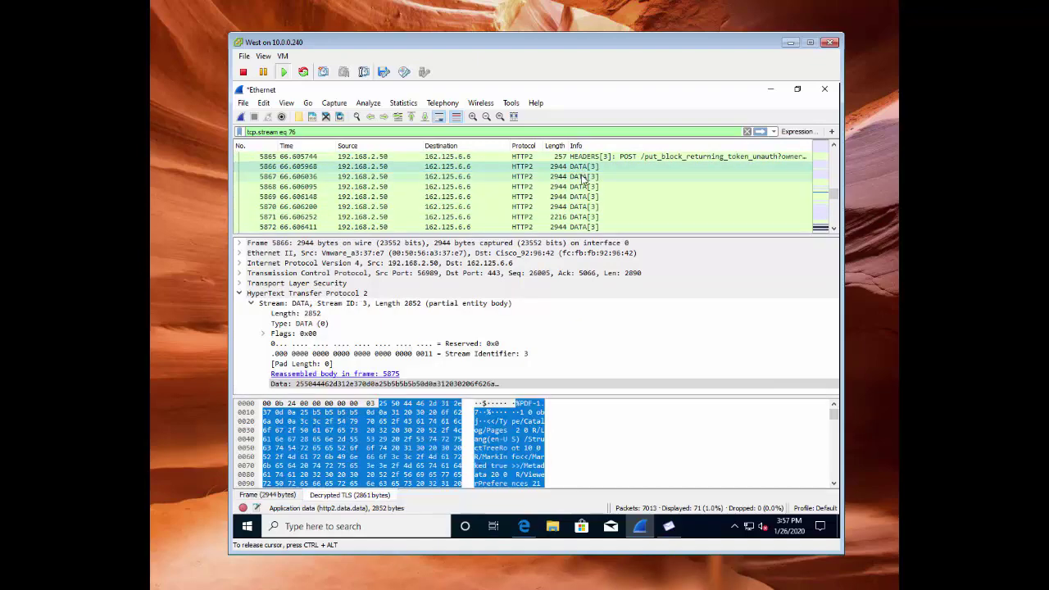
left_click(581, 157)
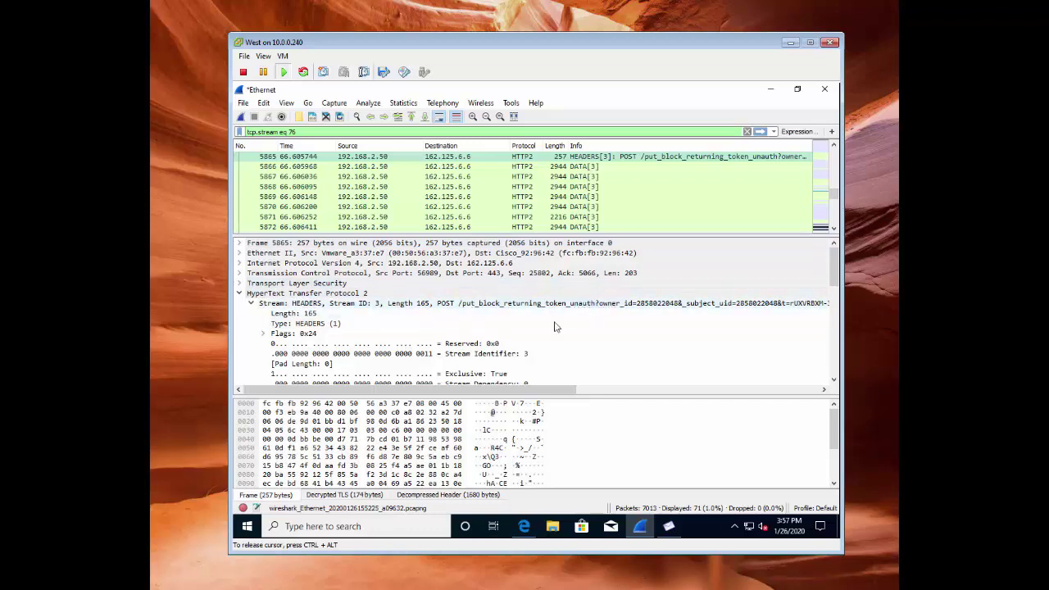
scroll(554, 327, "down", 5)
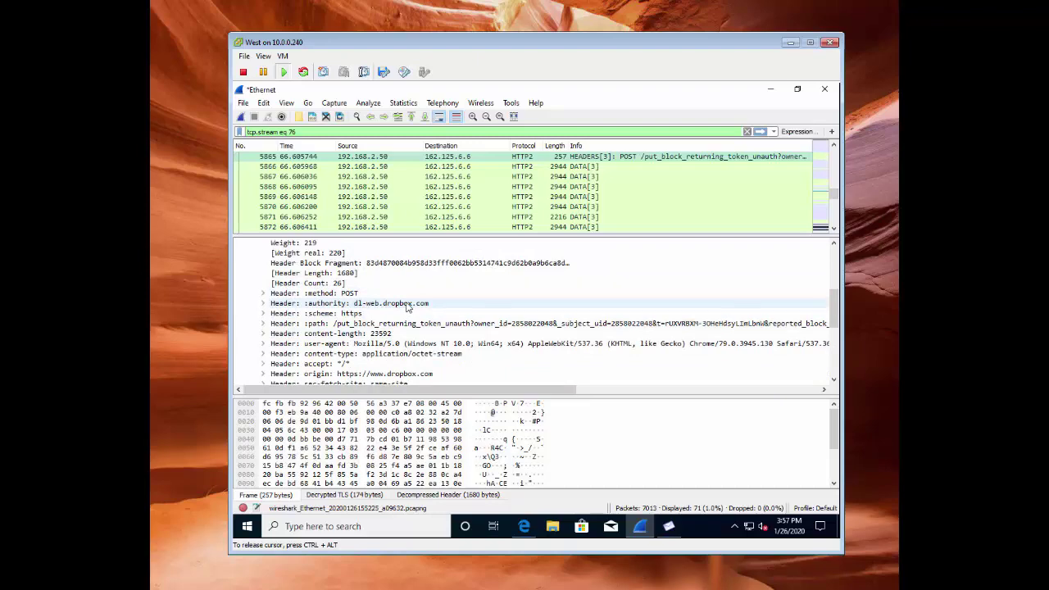
scroll(410, 308, "down", 6)
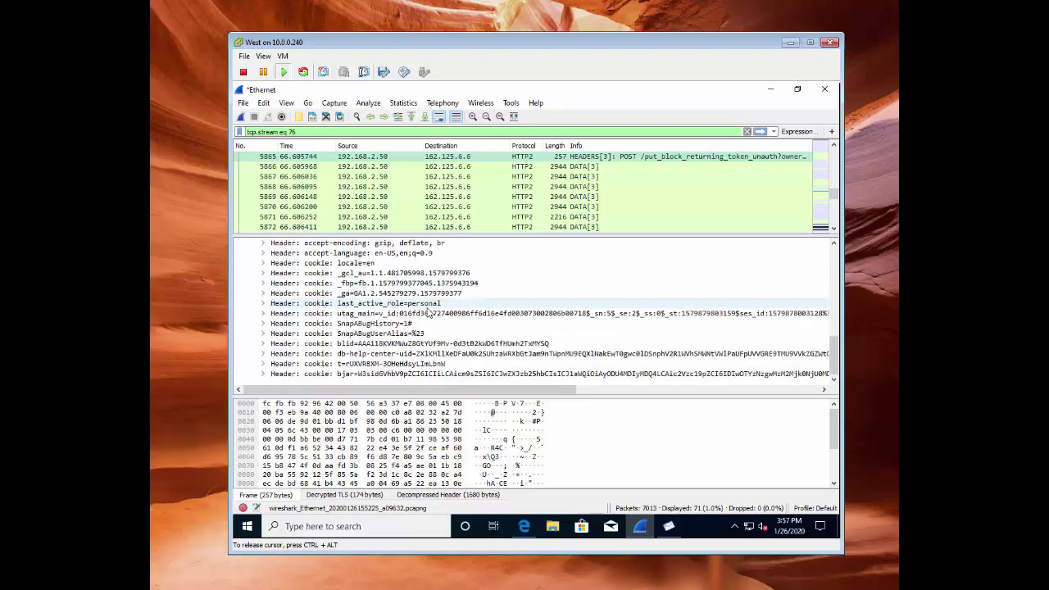
Copy the Data field of the first DATA[3] packet, frame 5866, as printable text
left_click(580, 168)
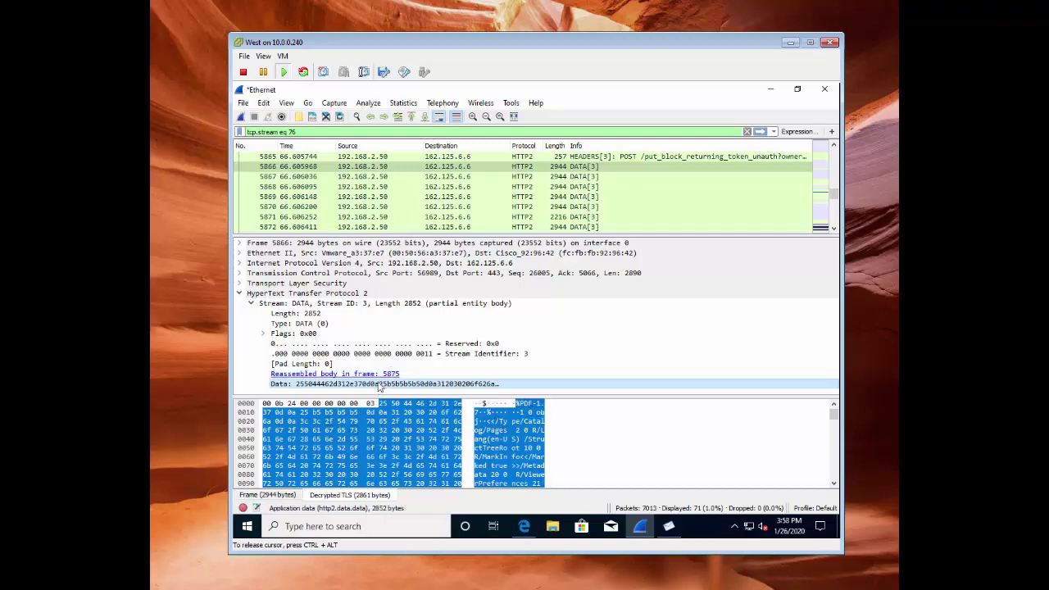
right_click(379, 390)
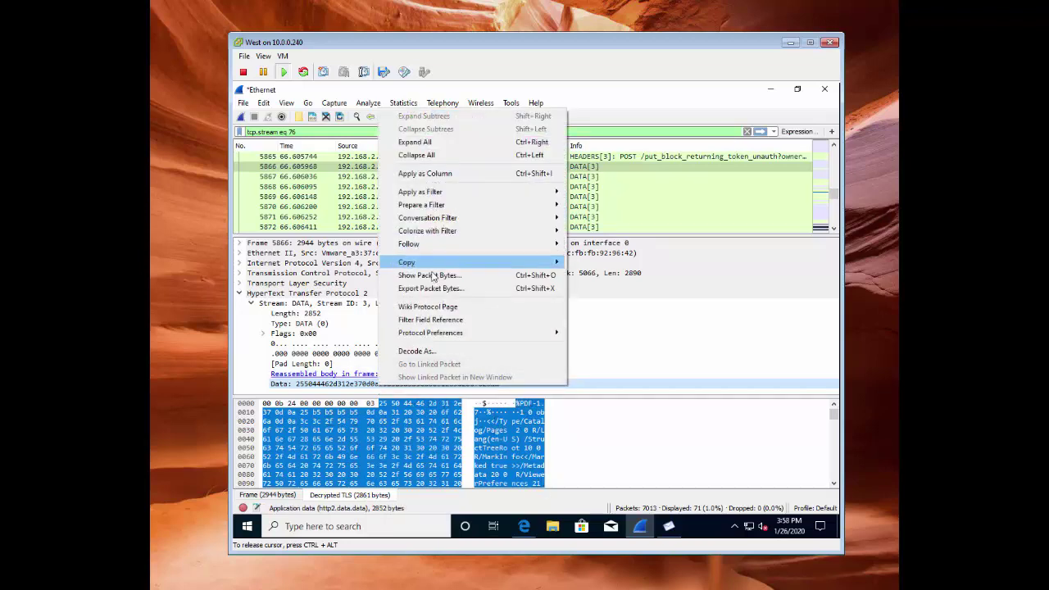
mouse_move(437, 264)
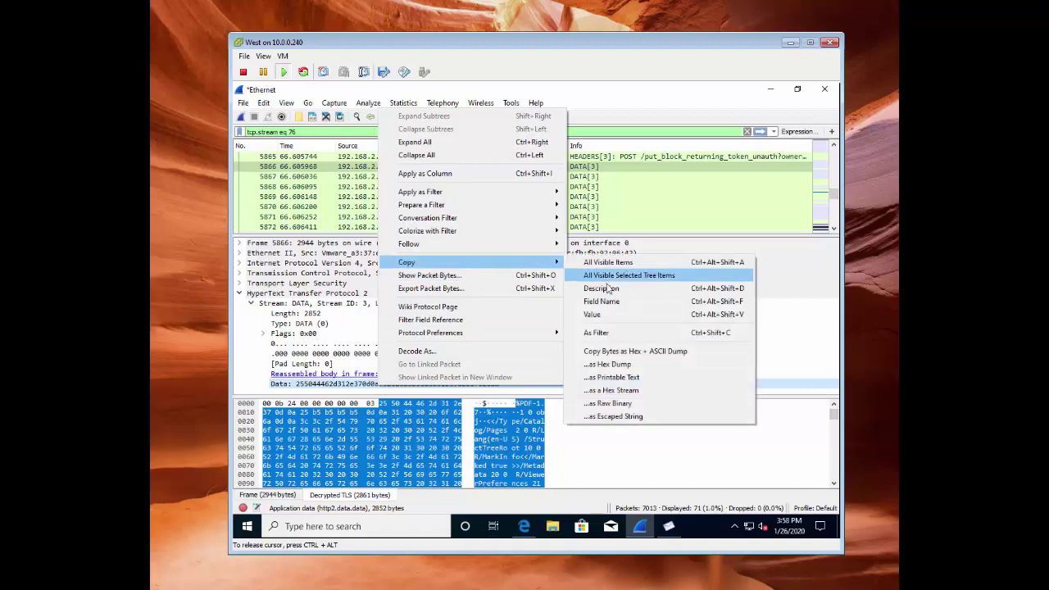
left_click(624, 379)
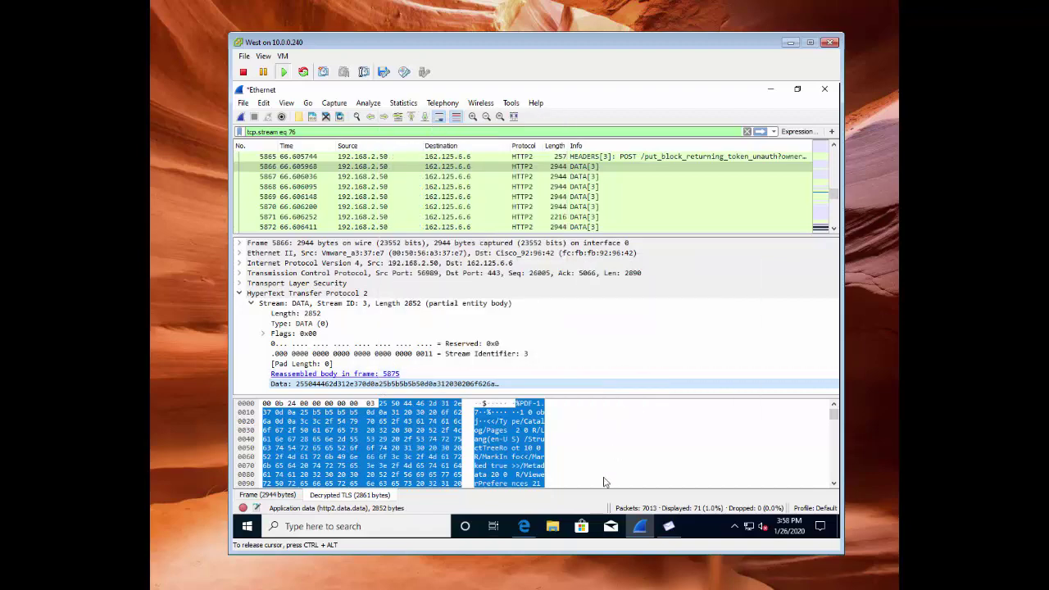
Open Notepad and paste the copied packet data into a blank document
left_click(255, 528)
type("noyrp")
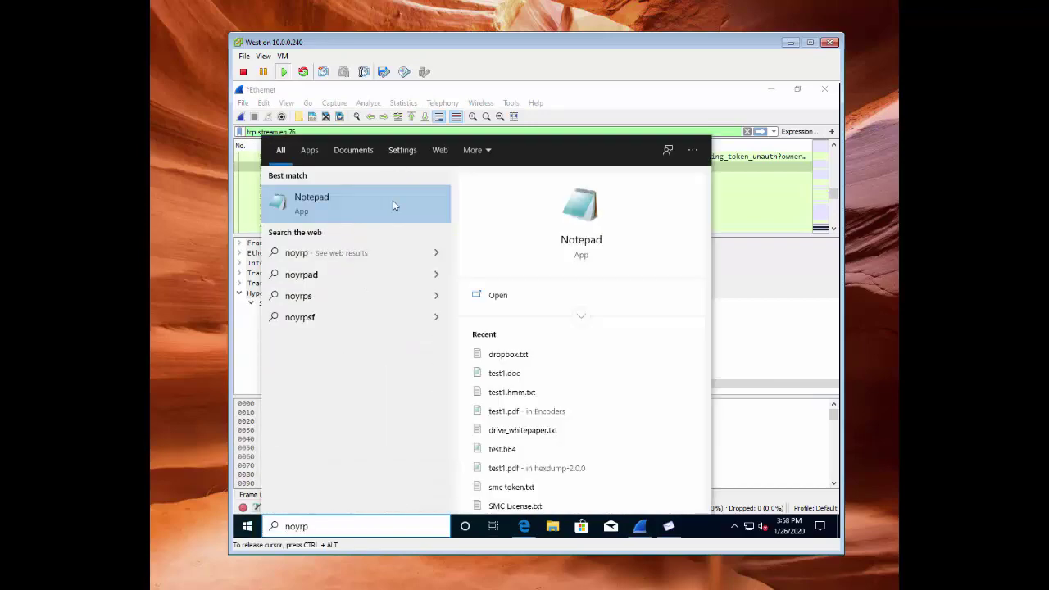
left_click(374, 201)
right_click(427, 195)
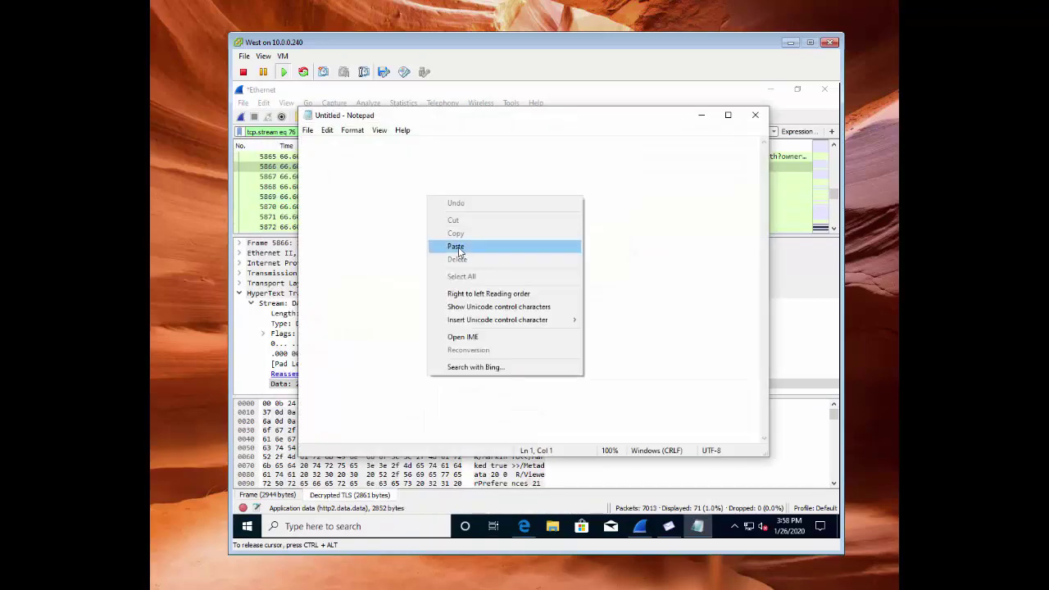
left_click(447, 244)
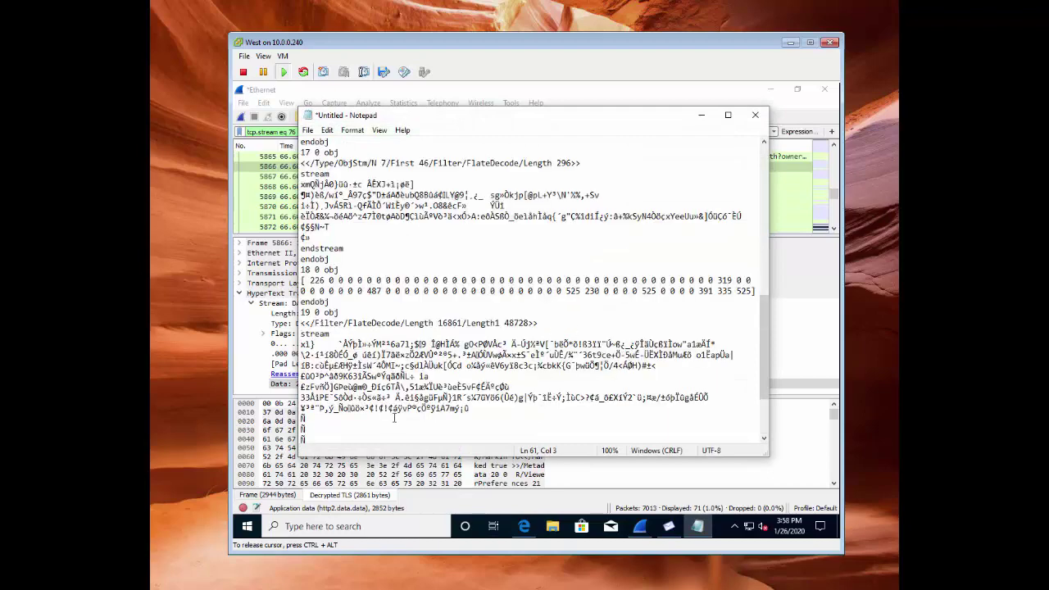
Inspect the pasted stream content and the %PDF-1.7 header line, then close Notepad without saving
left_click(382, 374)
left_click_drag(342, 345, 475, 412)
scroll(475, 413, "up", 10)
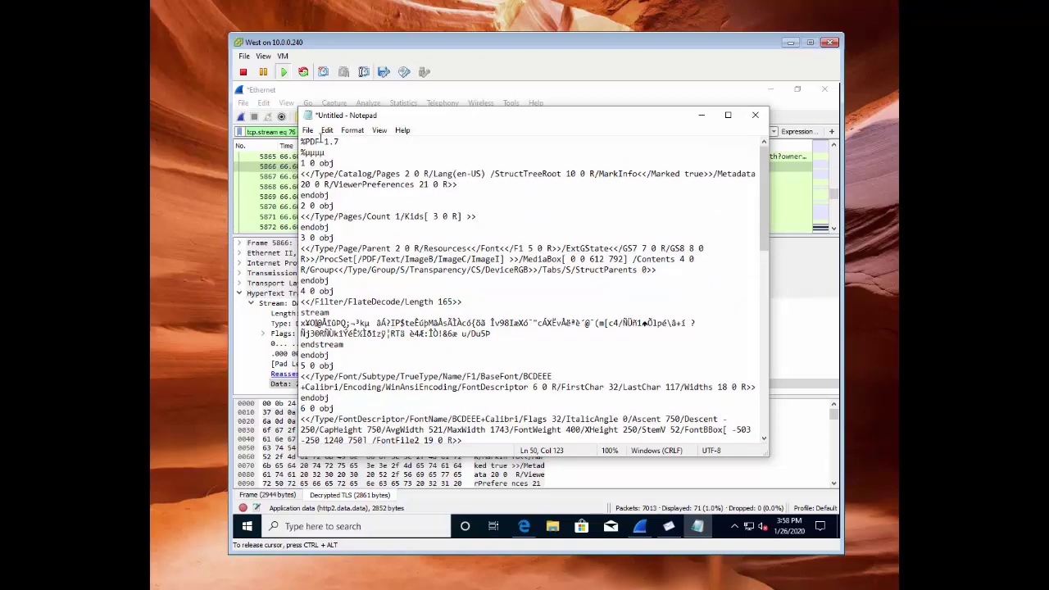
mouse_move(345, 144)
left_mouse_down()
mouse_move(292, 136)
mouse_move(341, 144)
left_mouse_up()
left_click(326, 143)
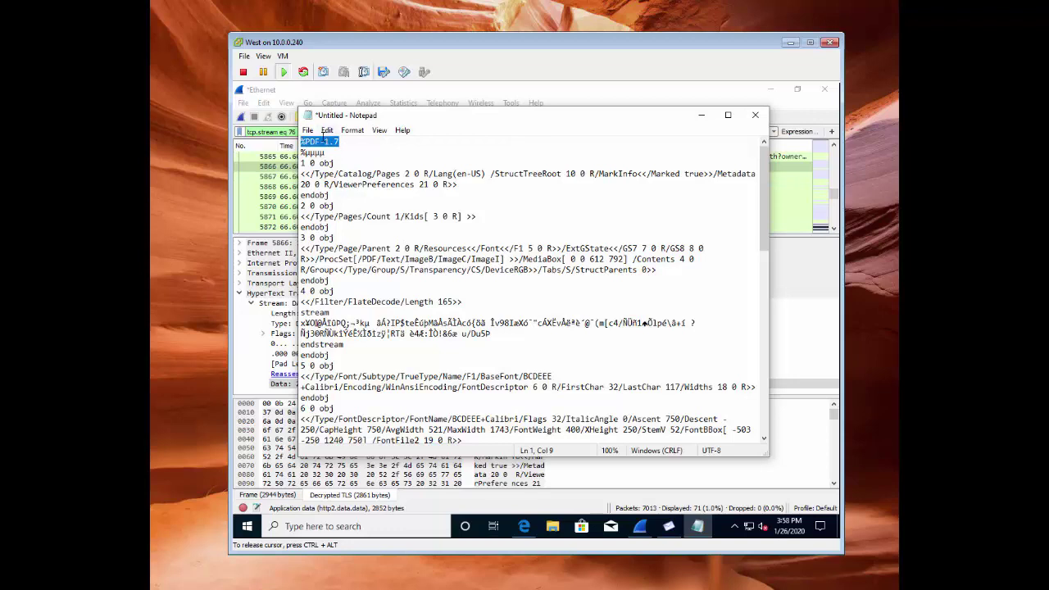
left_click(304, 142)
left_click_drag(303, 144, 344, 142)
left_click(760, 116)
left_click(556, 306)
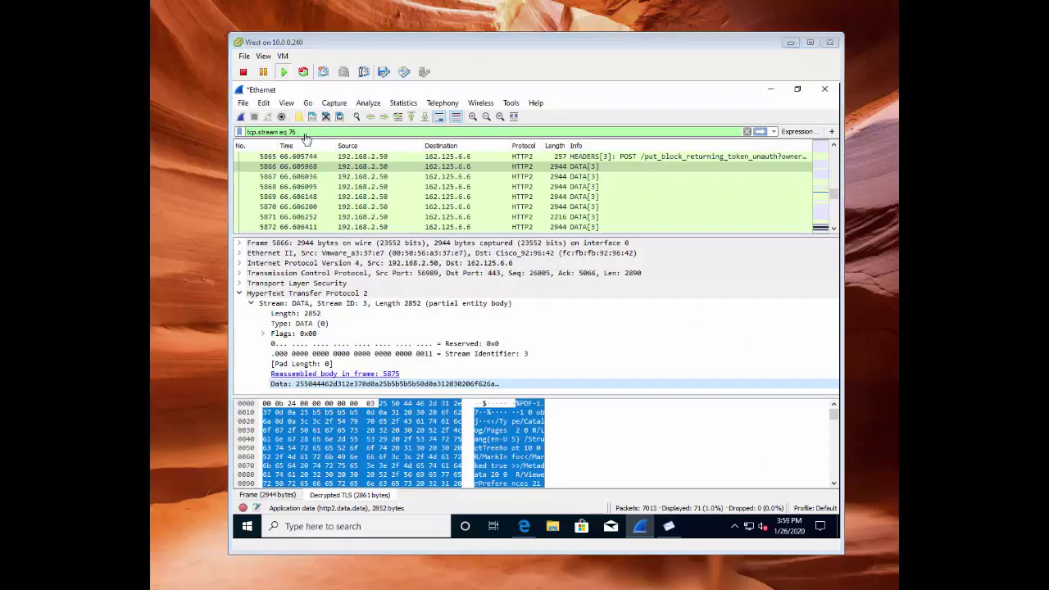
Filter the capture with the display filter http2 contains "test1.pdf"
left_click(382, 57)
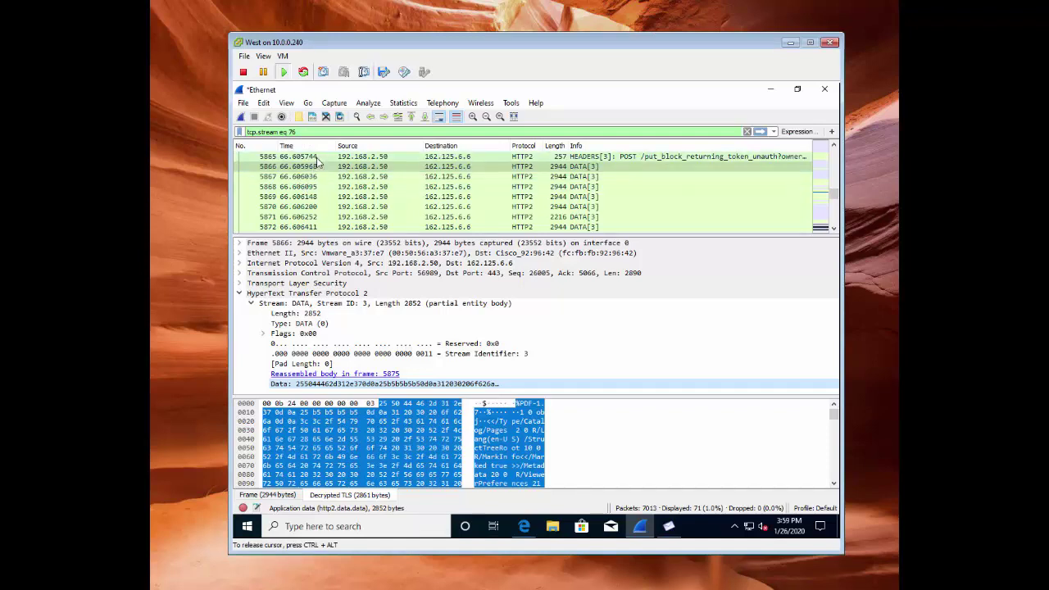
left_click_drag(307, 132, 253, 164)
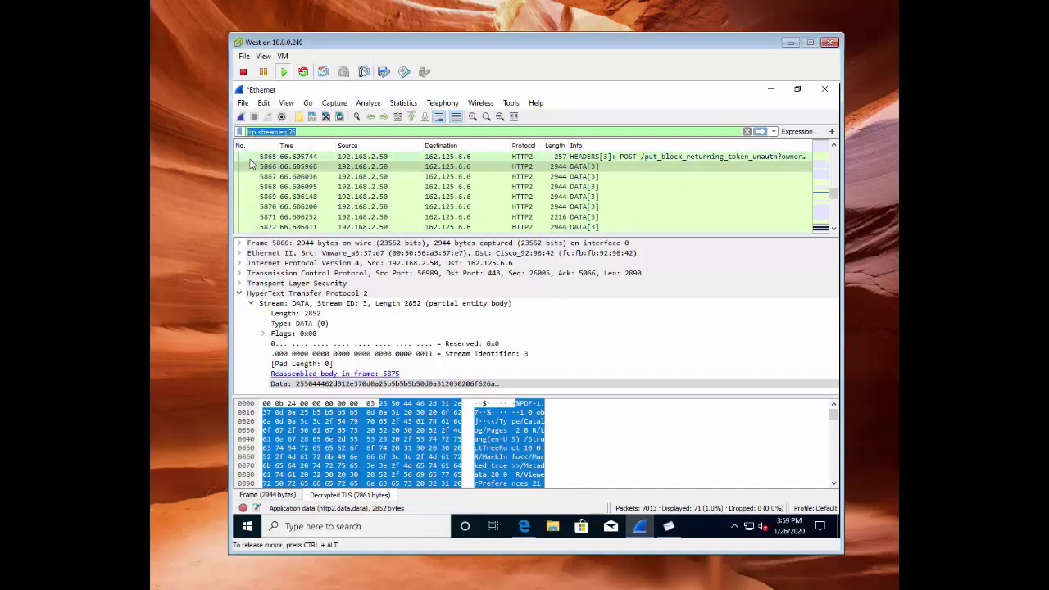
type("http2.con")
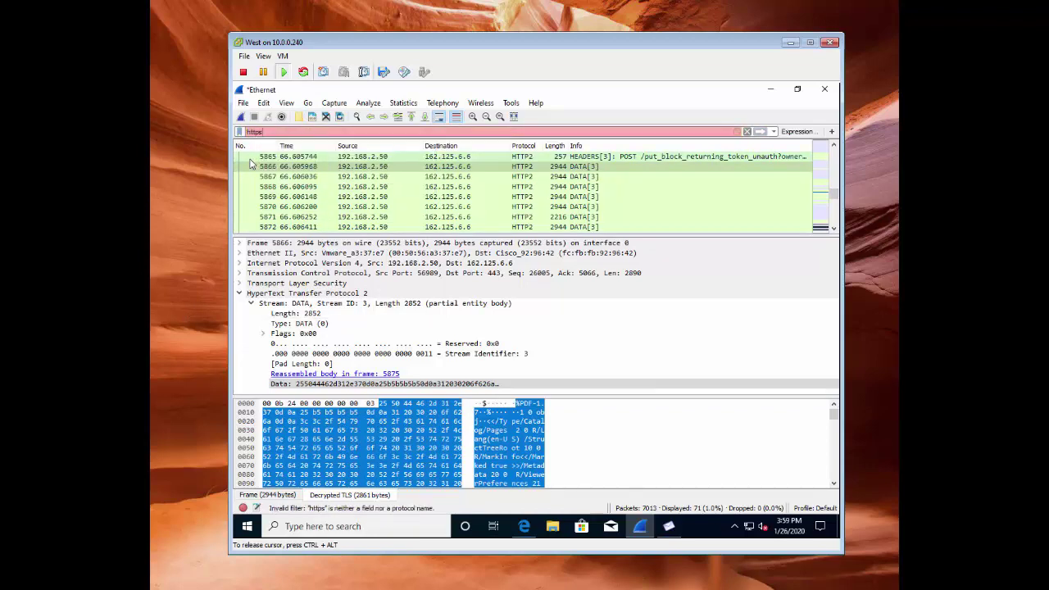
type("tains")
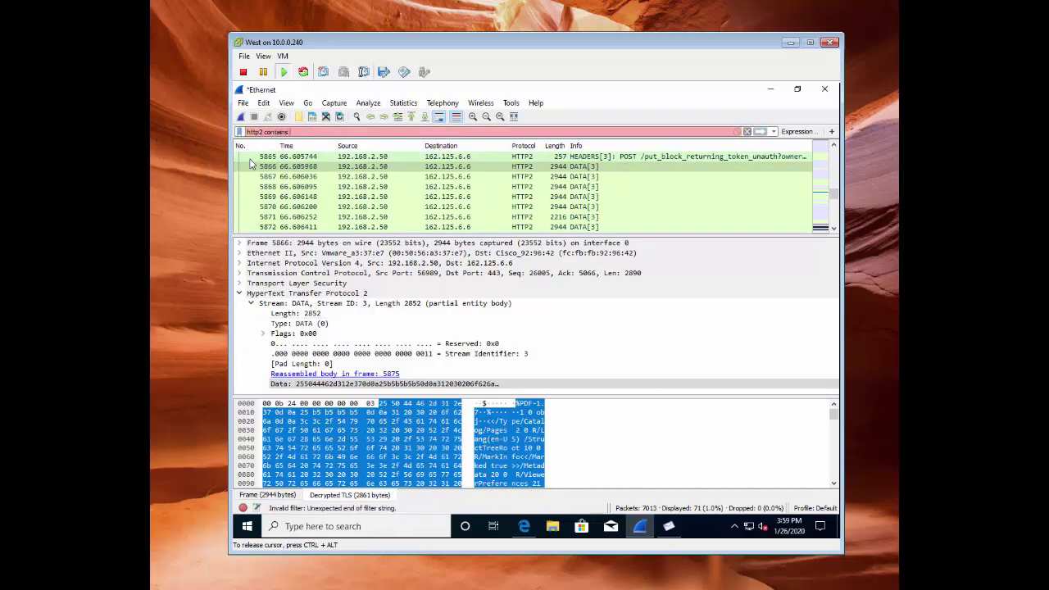
type("\"")
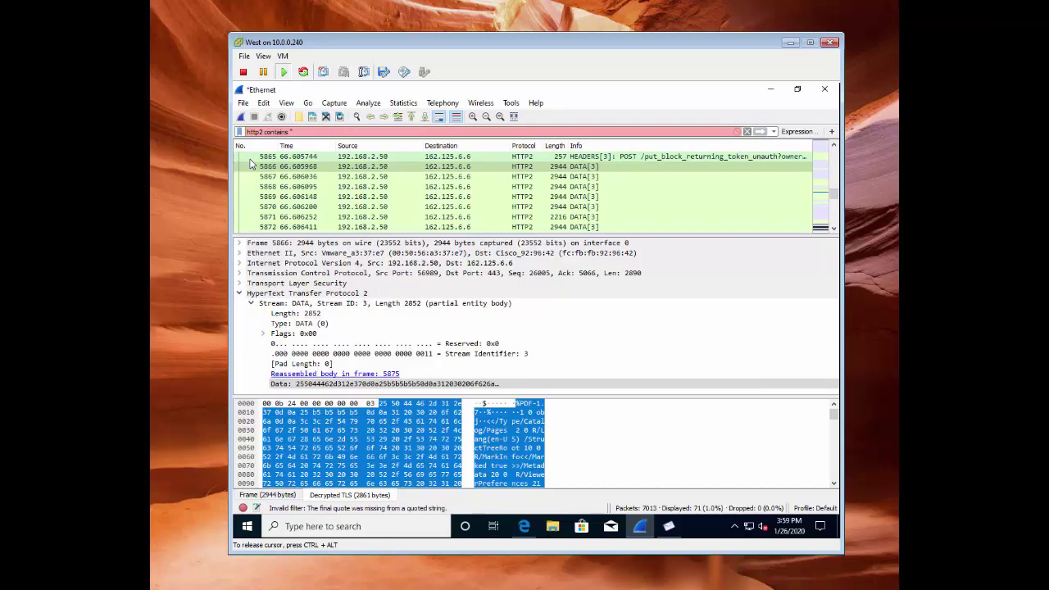
type("test1.pdf")
type("\"")
key("Return")
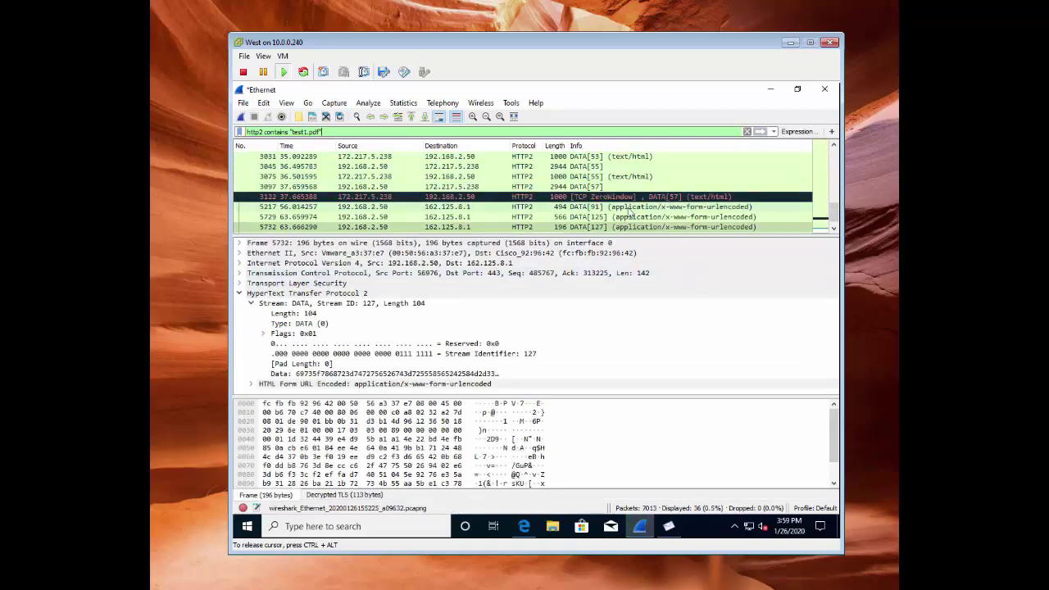
Follow the TCP stream of the first matching DATA[27] packet, frame 2409, and close the stream window to keep its stream filter
left_click(630, 208)
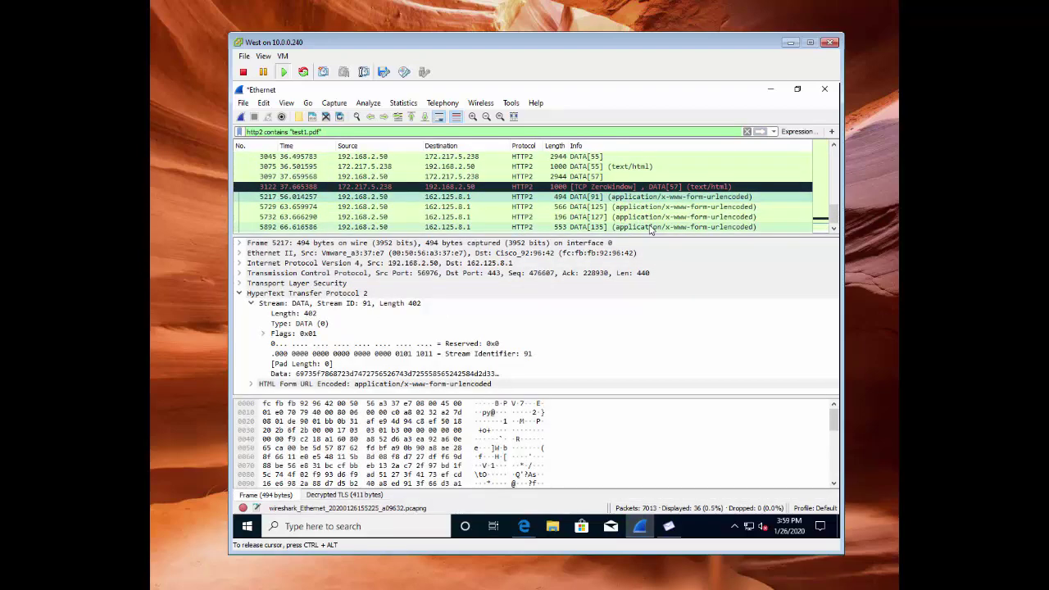
scroll(651, 230, "up", 2)
scroll(656, 229, "up", 7)
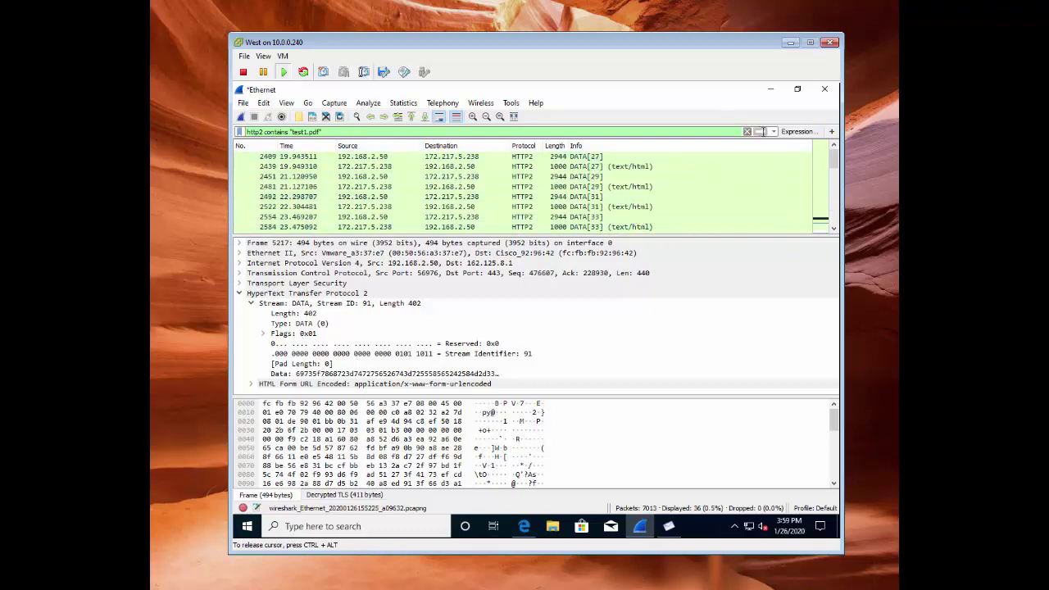
left_click(592, 158)
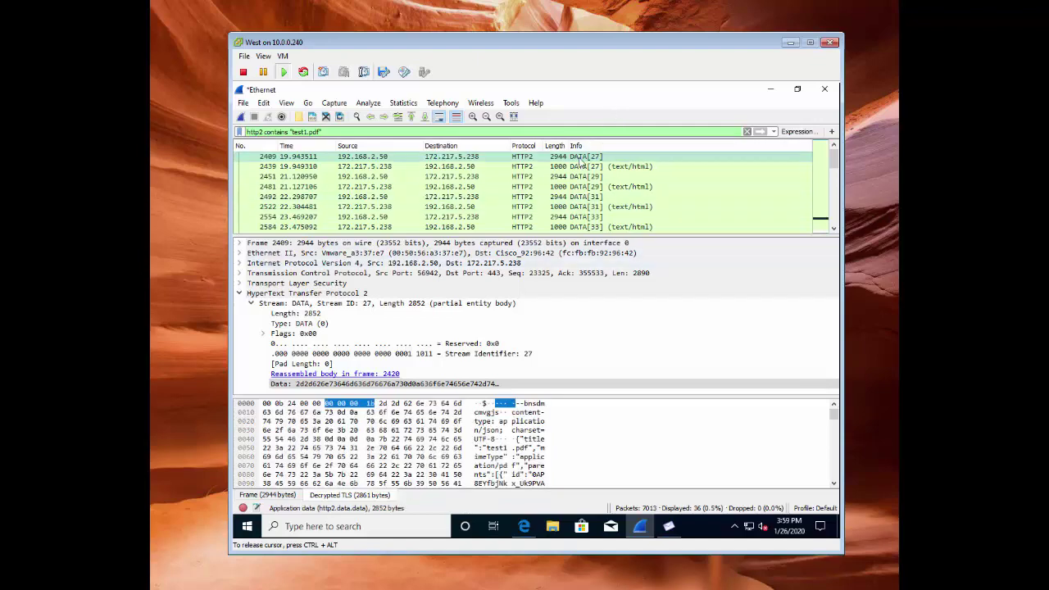
right_click(580, 161)
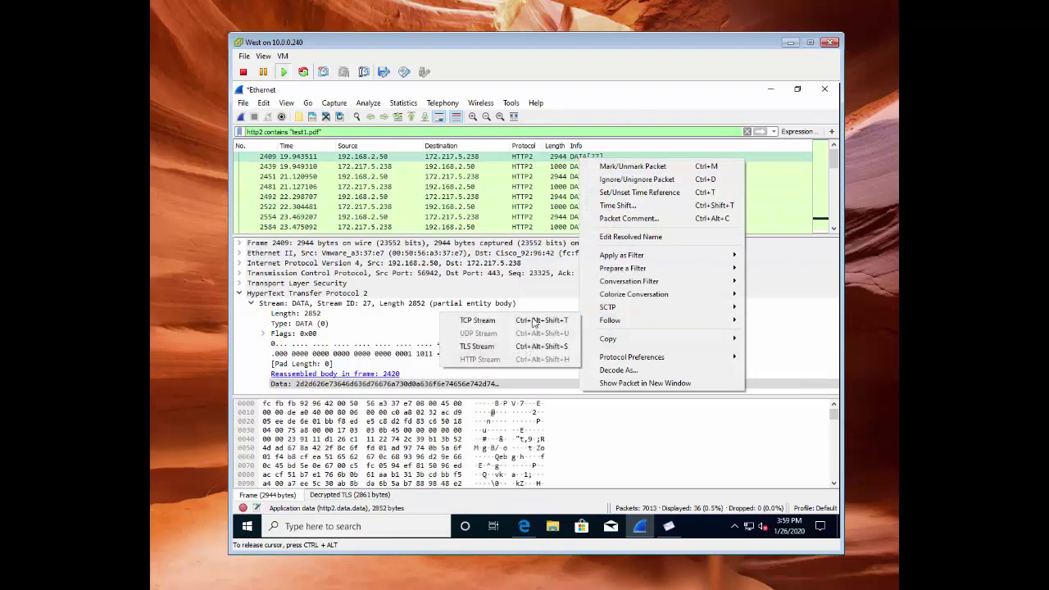
left_click(491, 325)
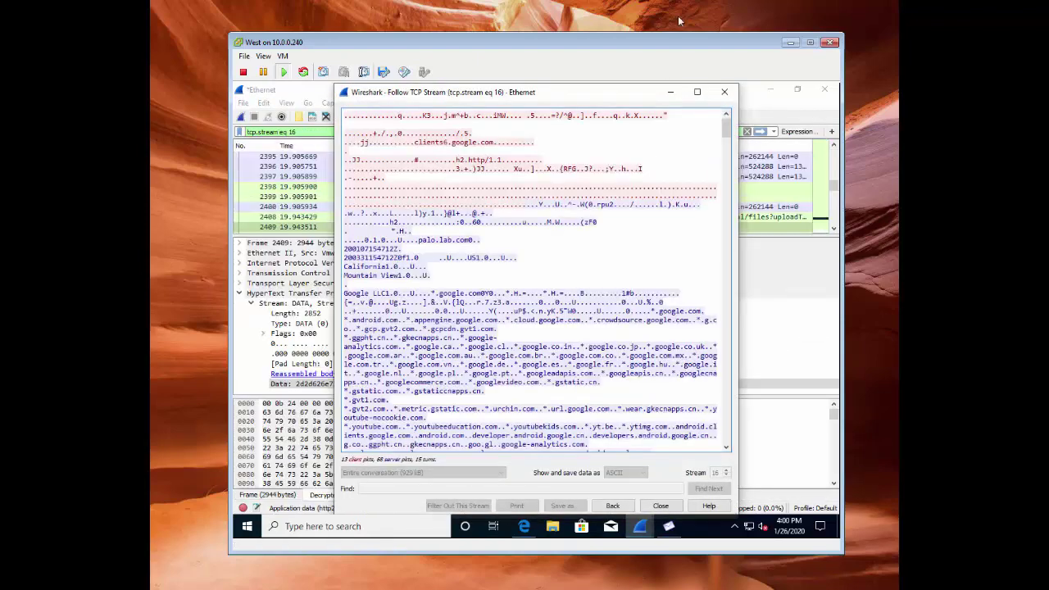
left_click(721, 98)
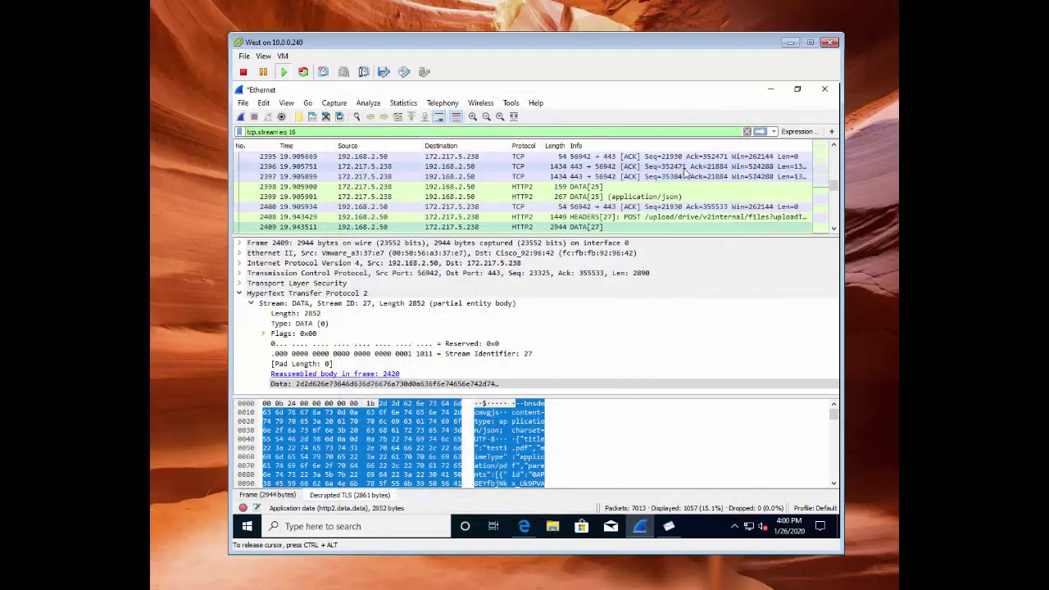
Examine the DATA[27] packets and the HTTP2 headers of the /upload/drive/v2internal/files POST in packet 2408
scroll(673, 182, "down", 5)
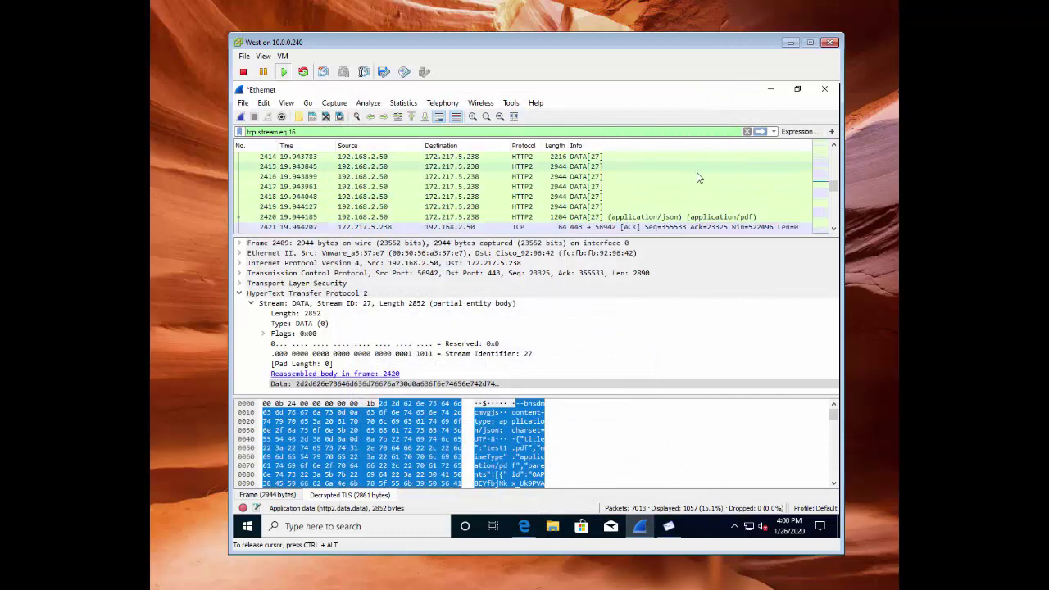
left_click(833, 145)
left_click(833, 145)
left_click(833, 145)
left_click(834, 145)
left_click(834, 145)
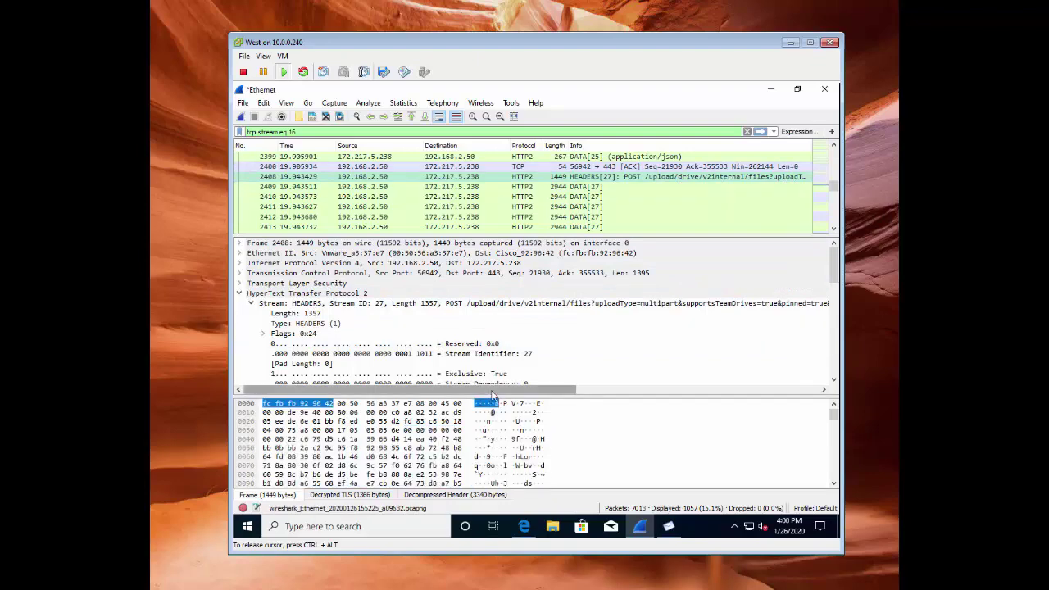
left_click_drag(492, 390, 405, 415)
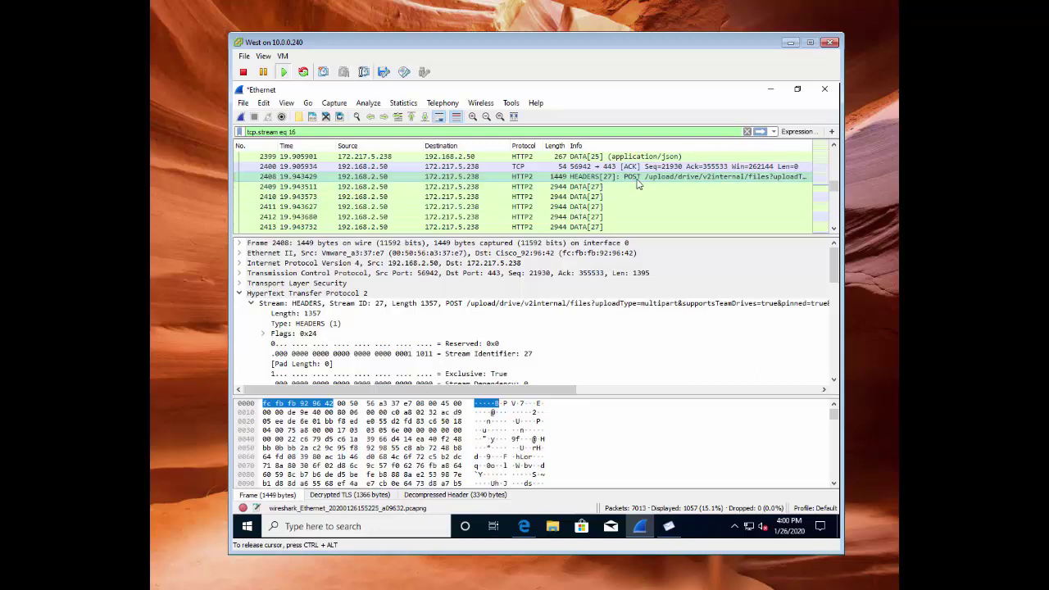
Copy the Data field of the first DATA[27] packet, frame 2409, as printable text
left_click(589, 187)
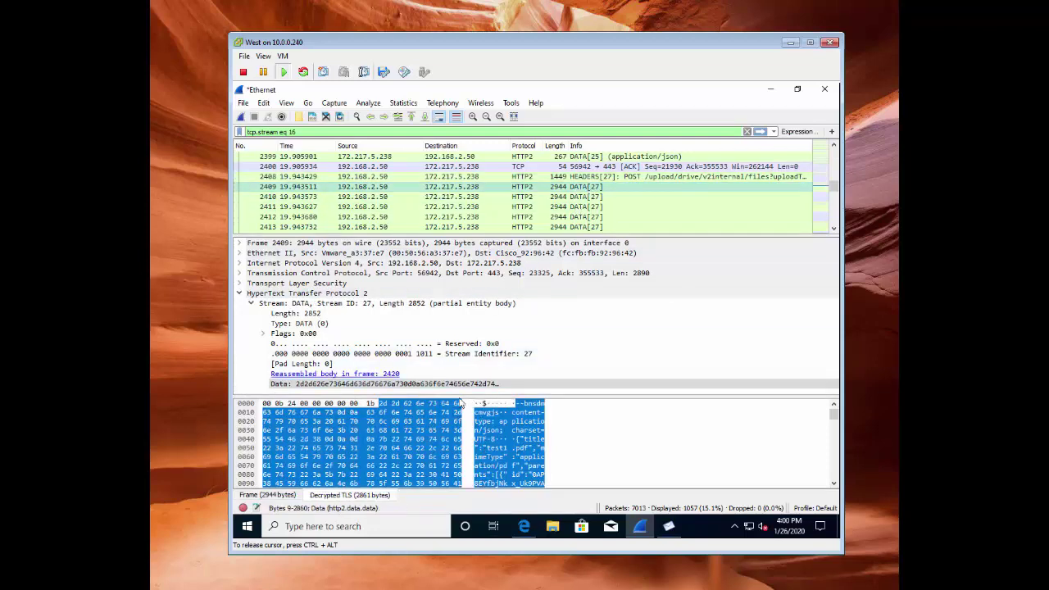
left_click(416, 386)
right_click(416, 386)
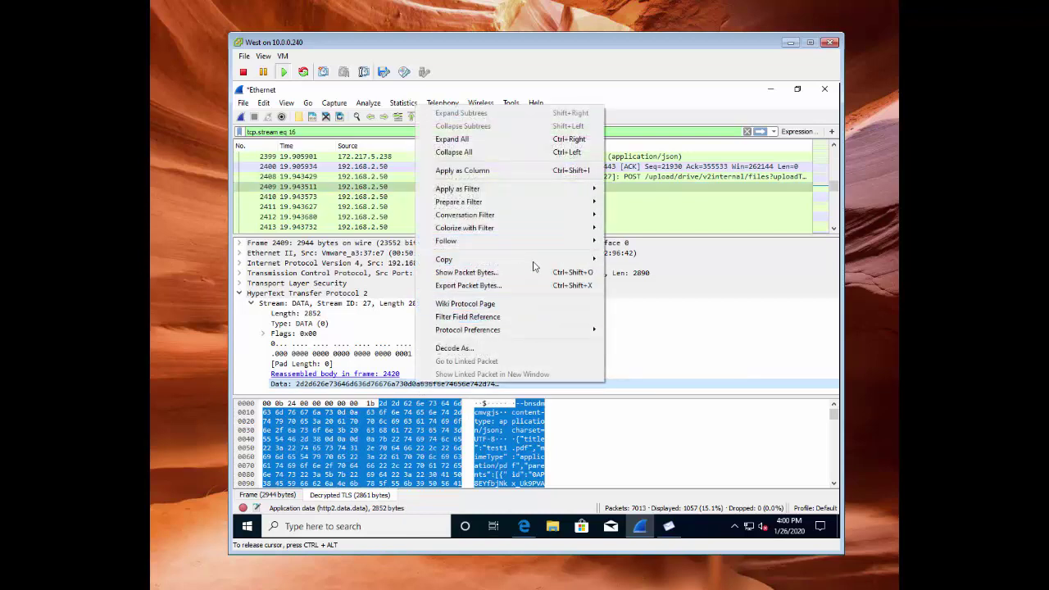
mouse_move(566, 259)
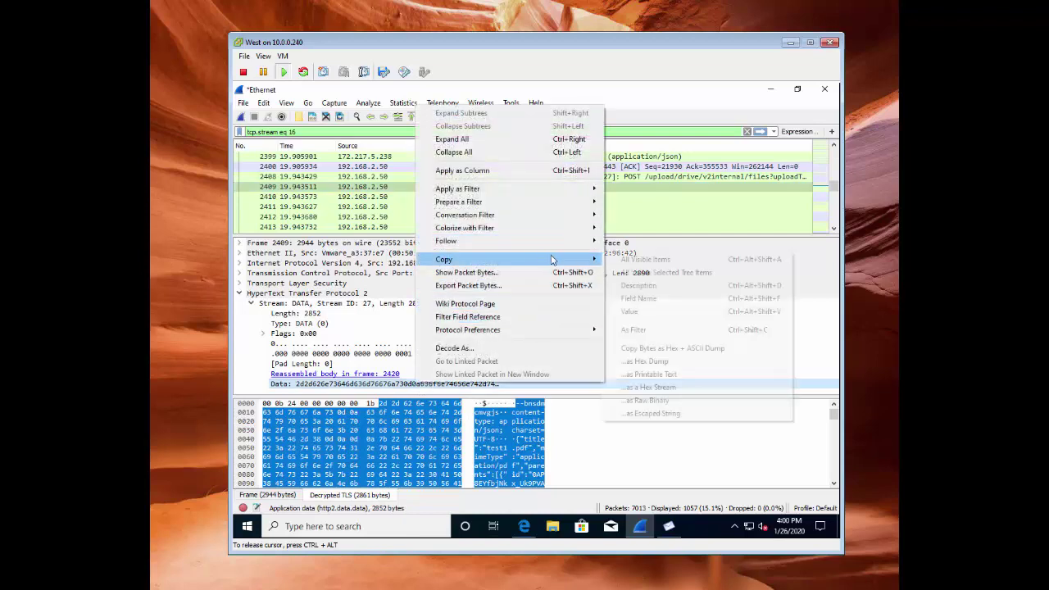
left_click(661, 375)
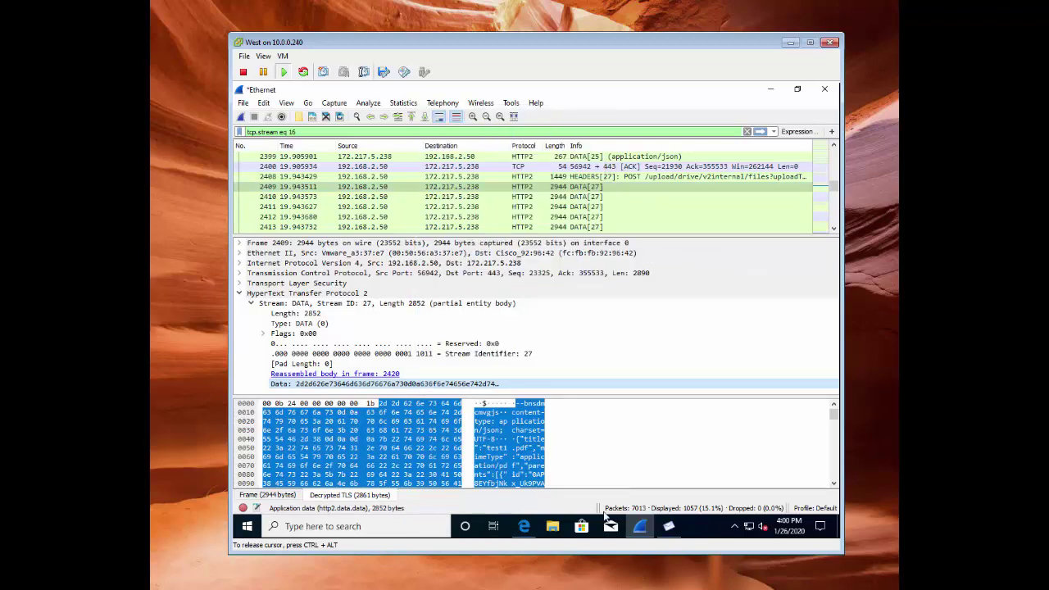
Open Notepad and paste the Google Drive upload's packet data into a blank document
left_click(247, 526)
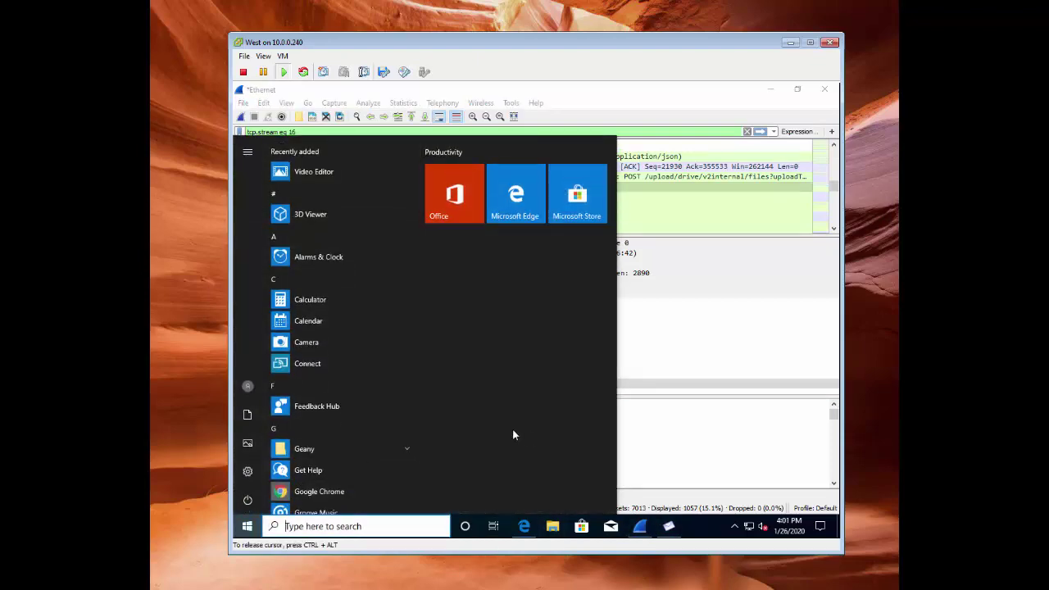
type("notepad")
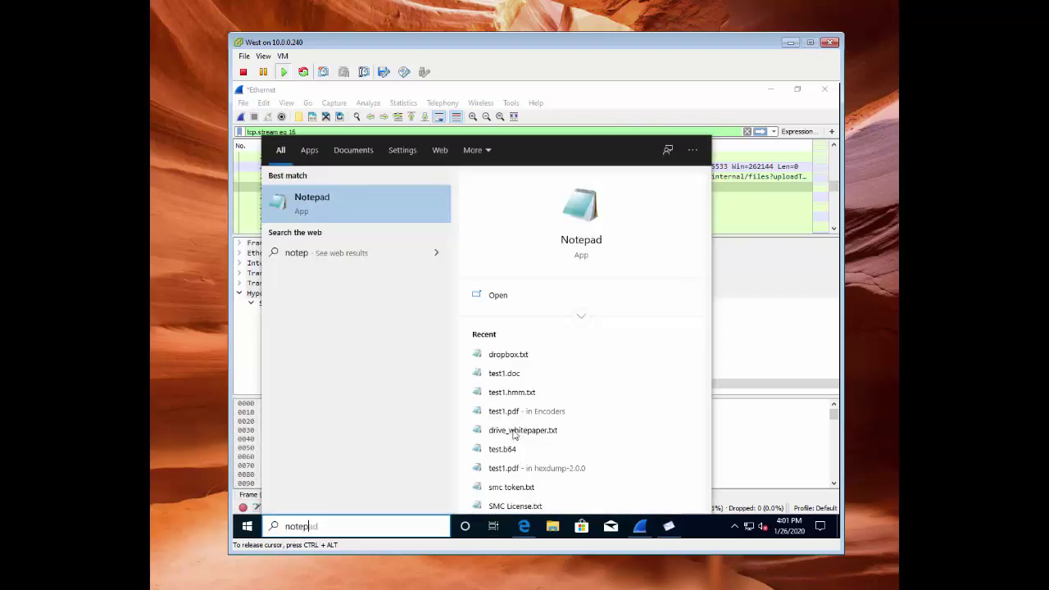
key("Return")
right_click(445, 241)
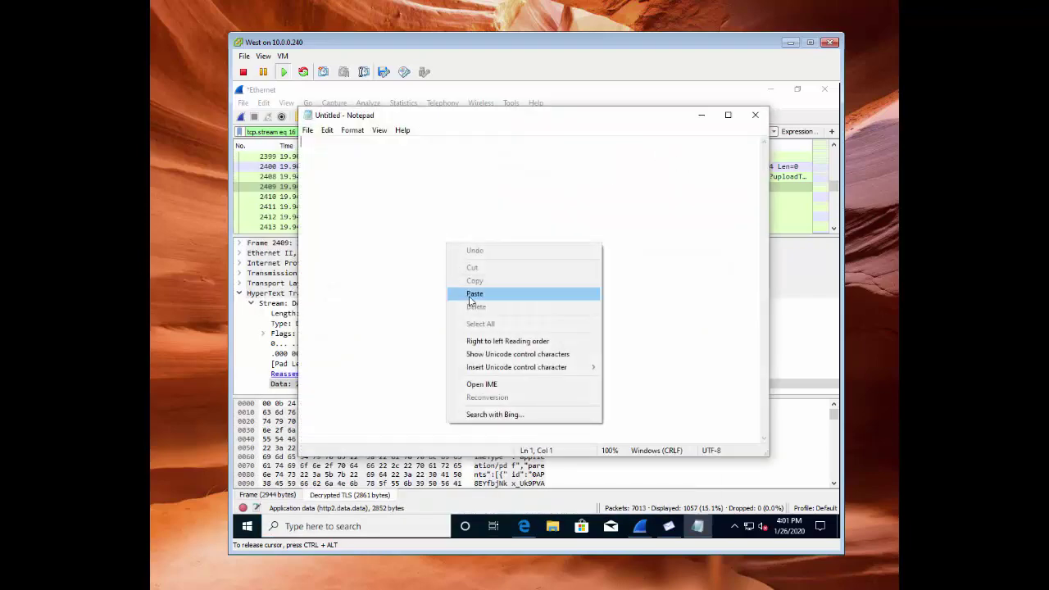
left_click(474, 295)
Inspect the pasted title, mimeType and base64-encoded file content, then minimize Notepad
scroll(629, 274, "up", 4)
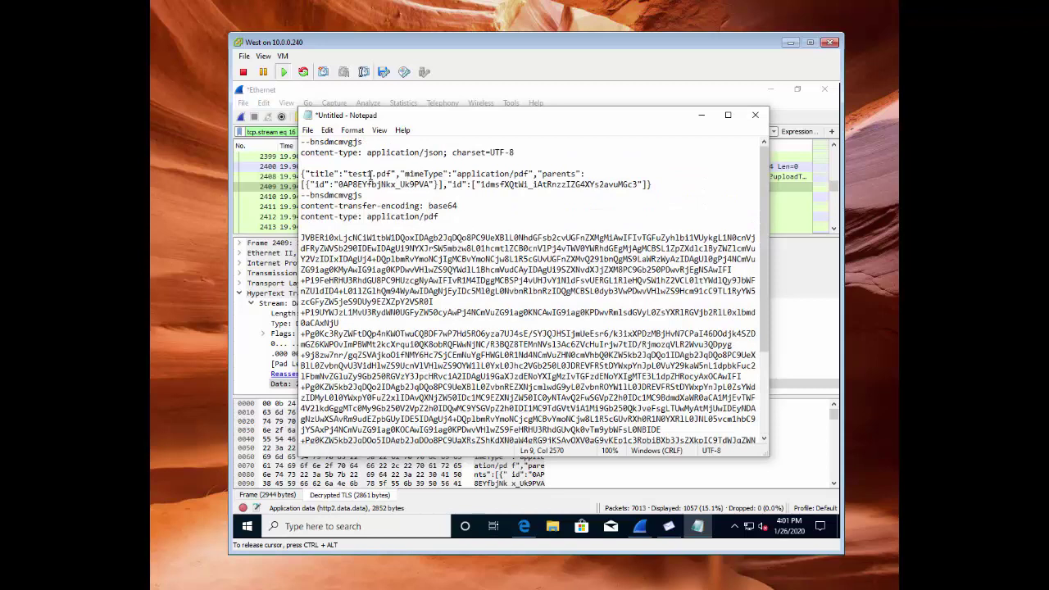
left_click_drag(347, 174, 529, 172)
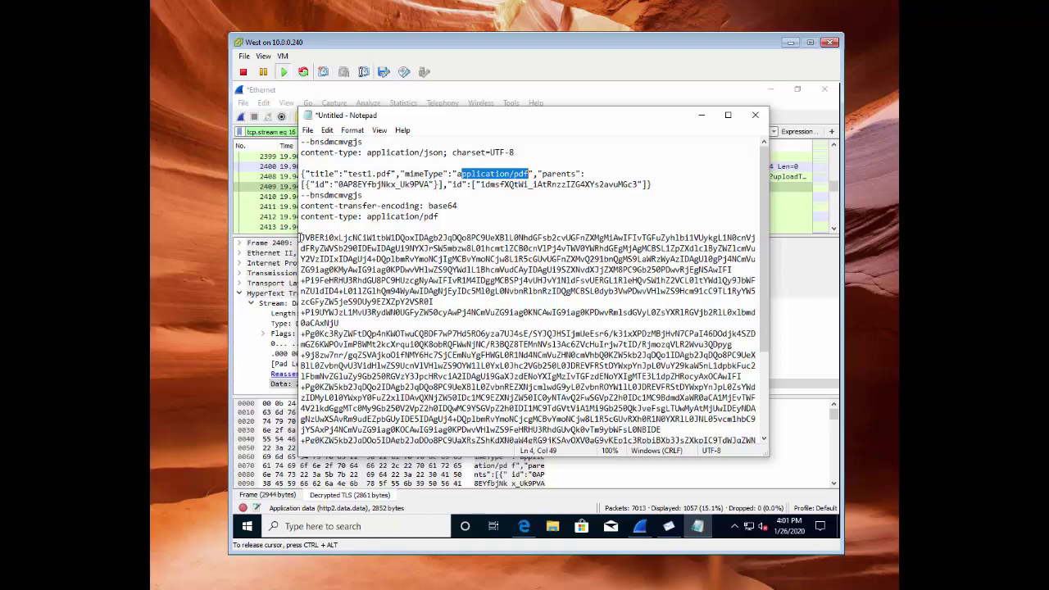
left_click_drag(300, 238, 656, 434)
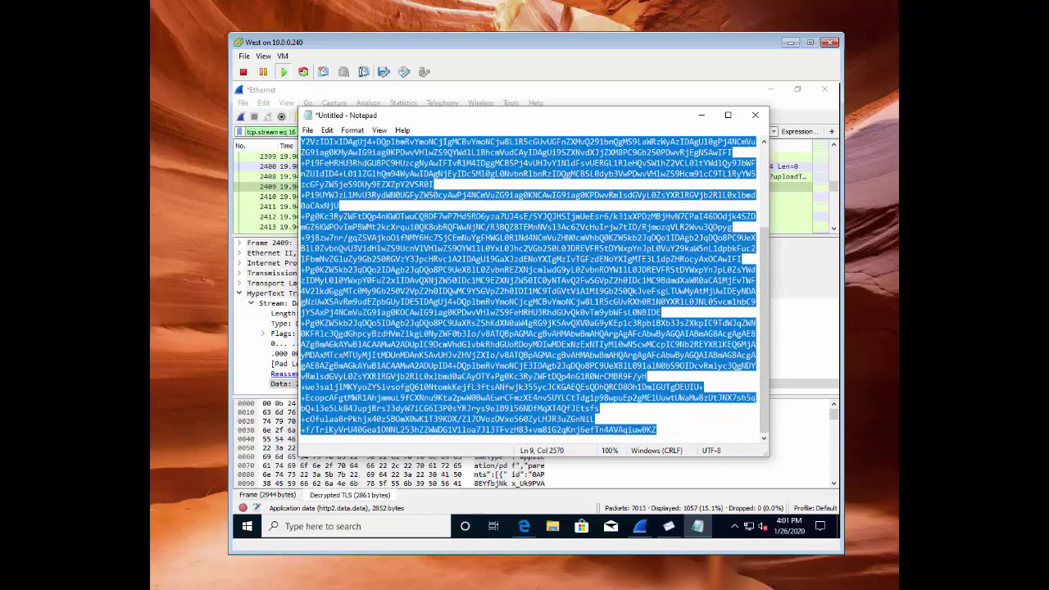
scroll(327, 367, "up", 3)
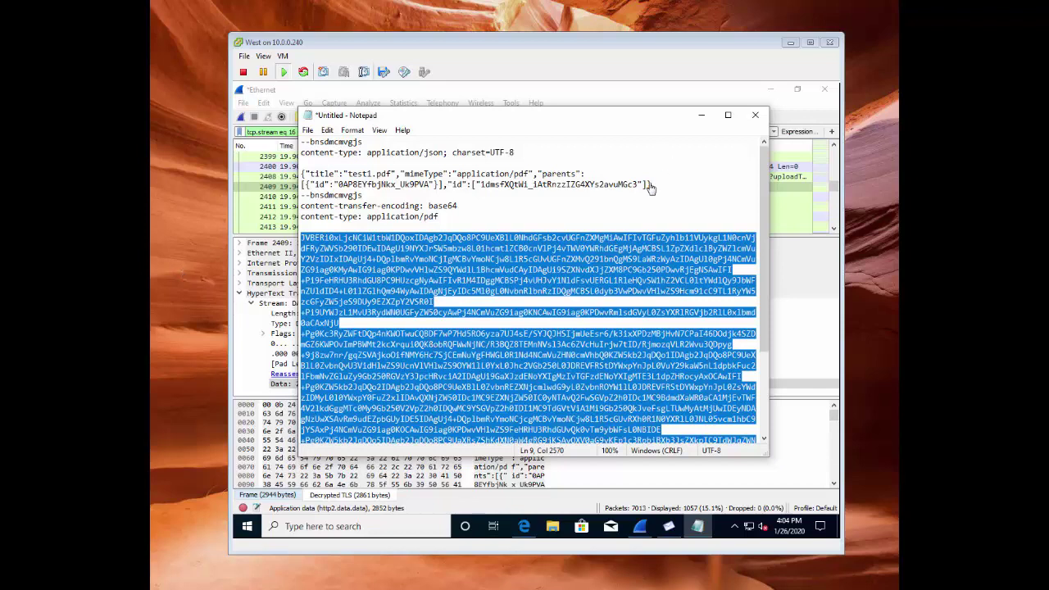
left_click(701, 119)
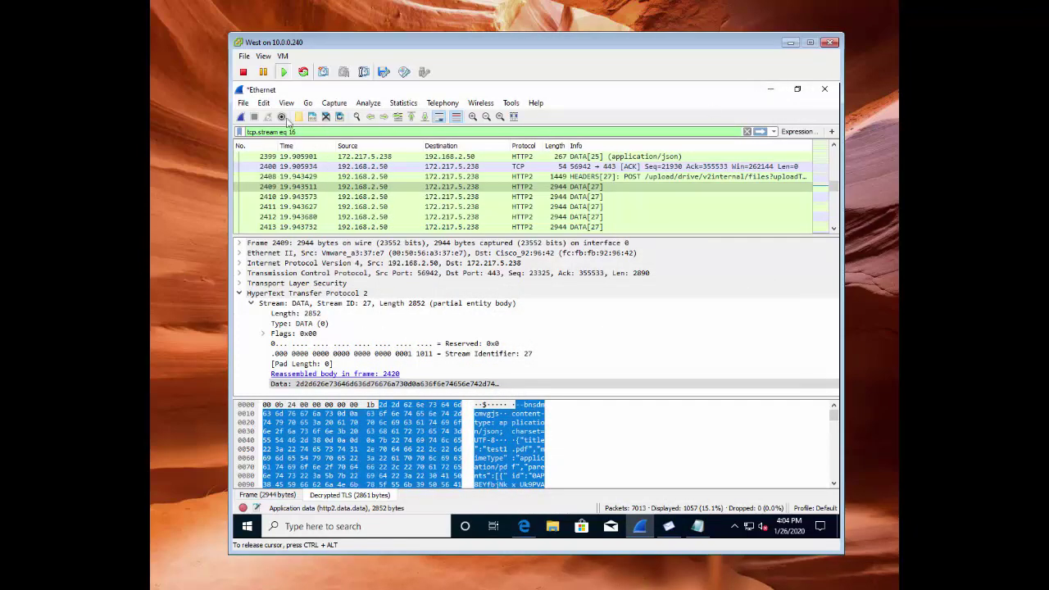
Start a new Ethernet capture without saving the captured packets, clear the display filter and minimize Wireshark
left_click(243, 117)
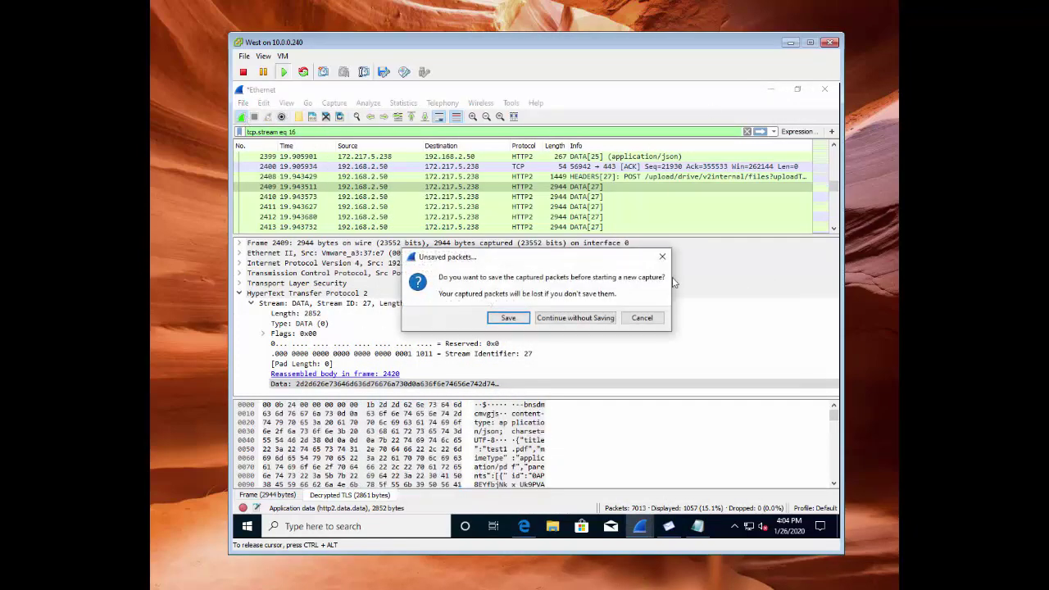
left_click(583, 318)
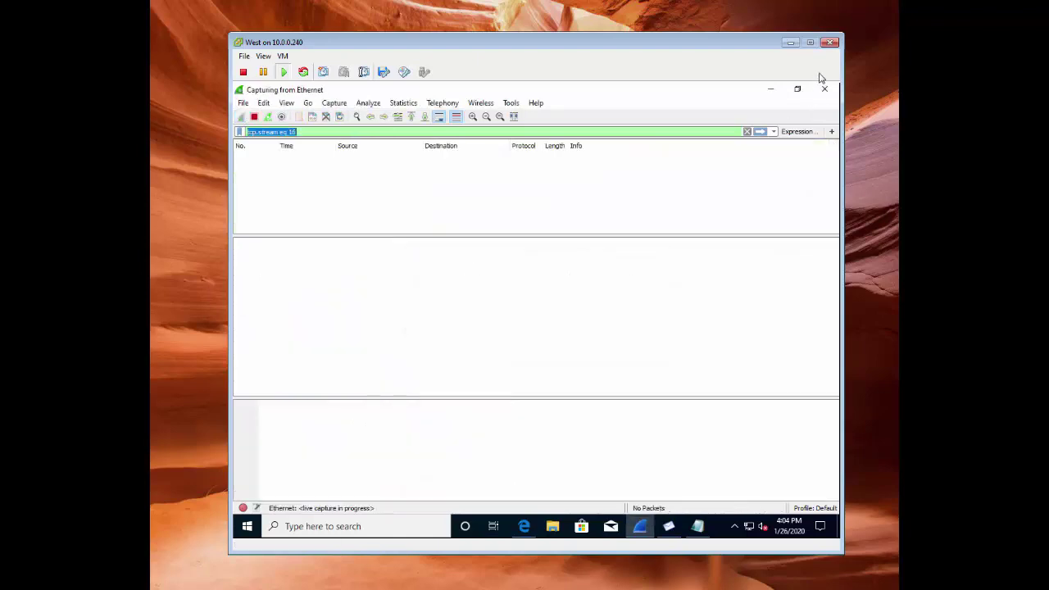
left_click(747, 131)
left_click(773, 90)
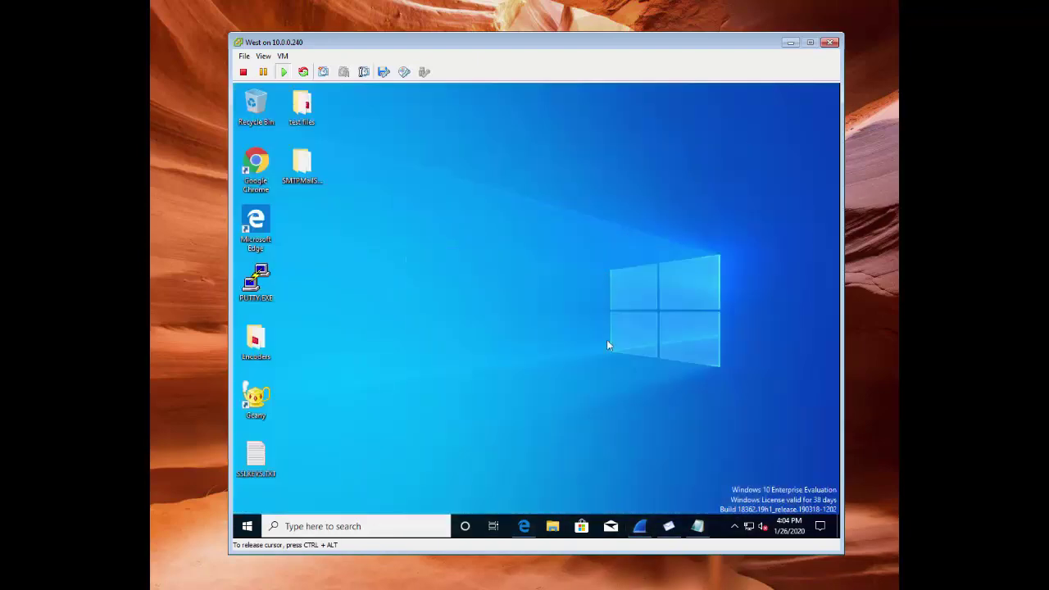
key("super")
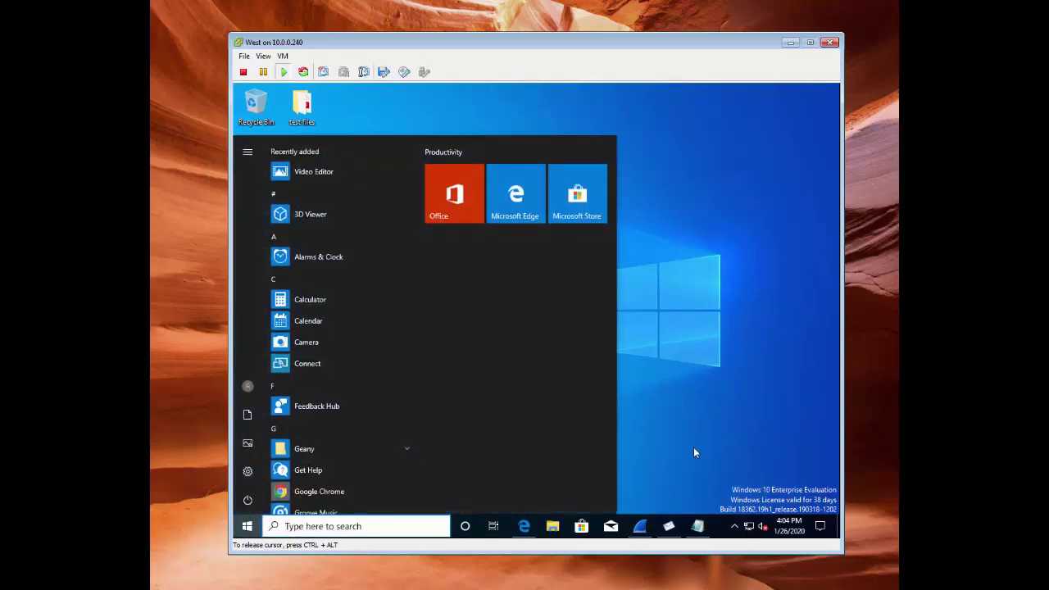
type("cmd")
key("Return")
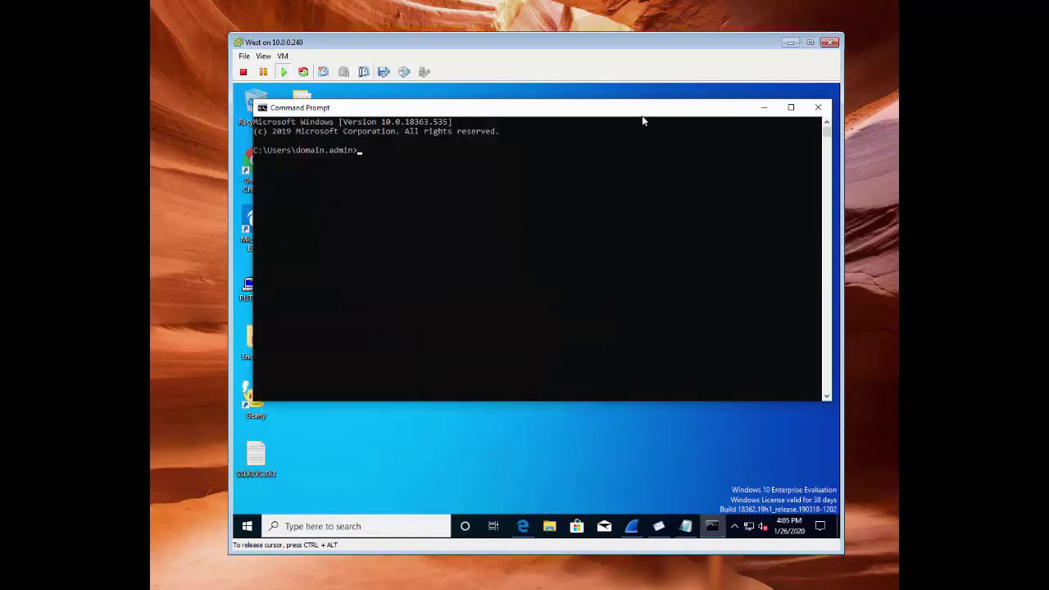
left_click(818, 108)
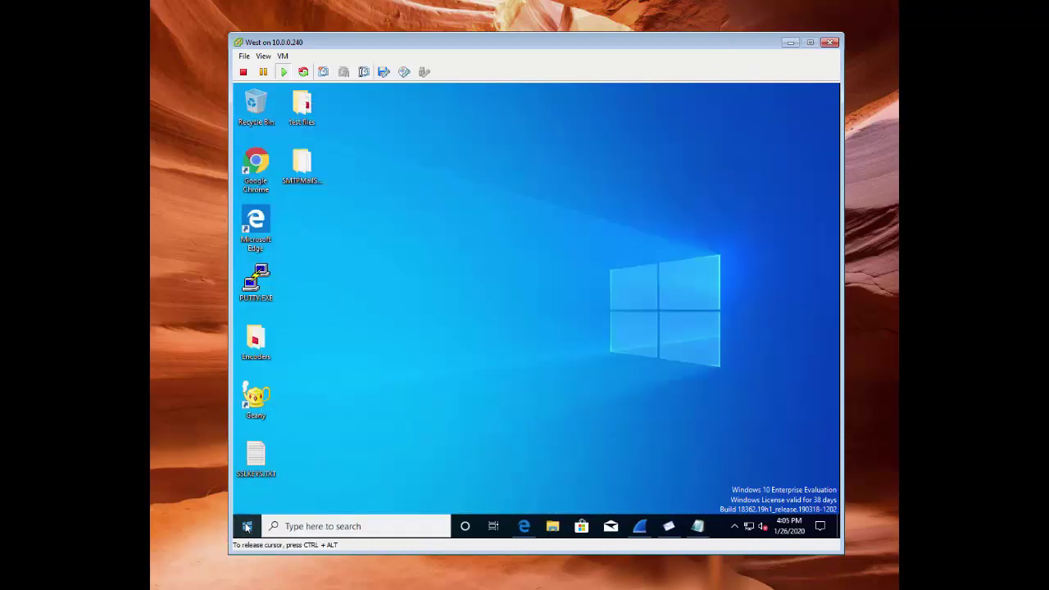
Open Command Prompt as administrator and allow it to make changes to the device
left_click(247, 526)
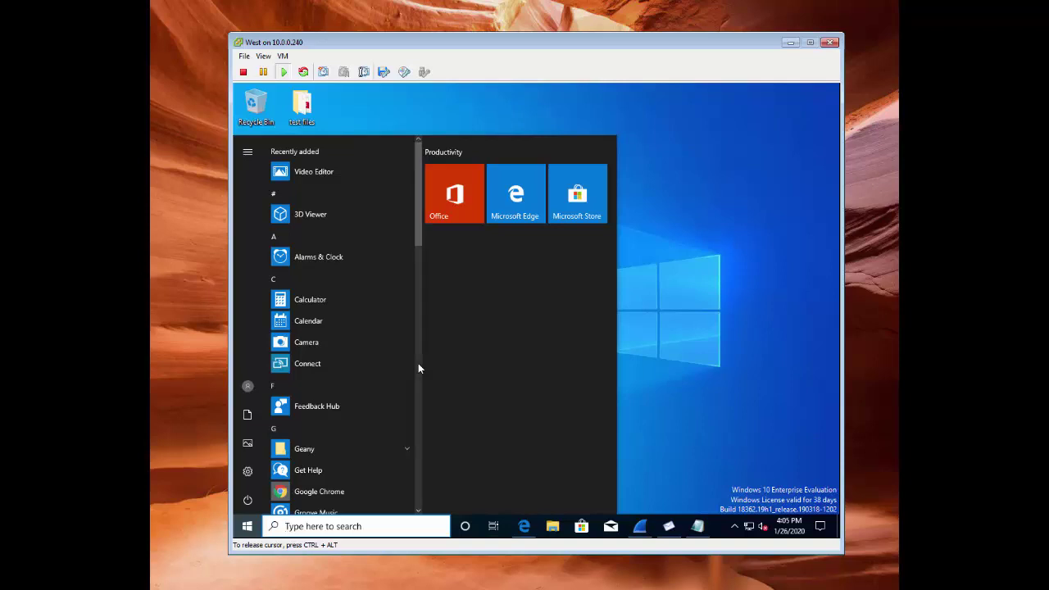
type("cmd")
right_click(319, 197)
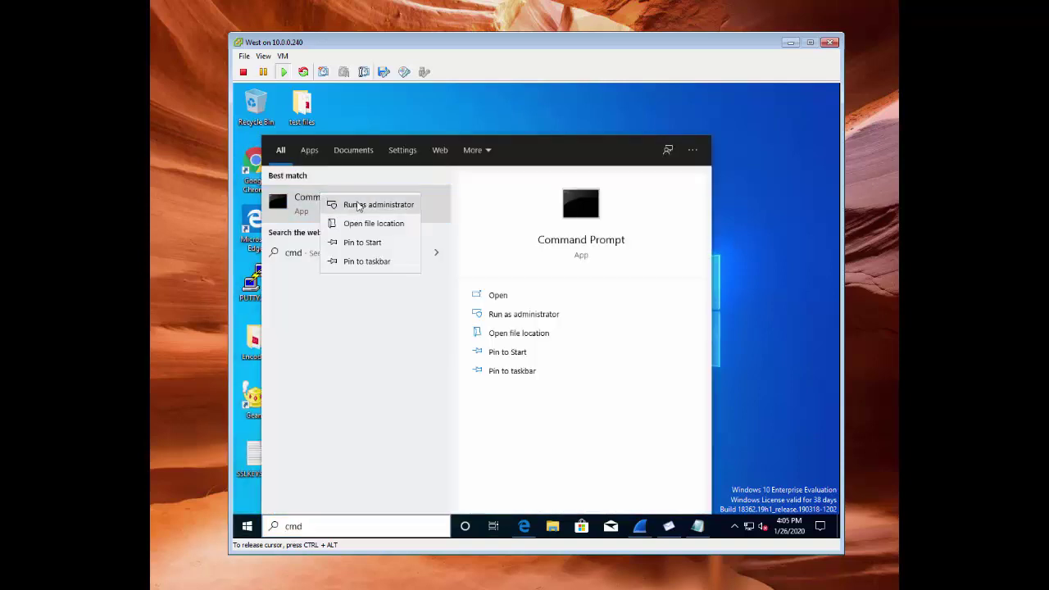
left_click(361, 204)
left_click(531, 380)
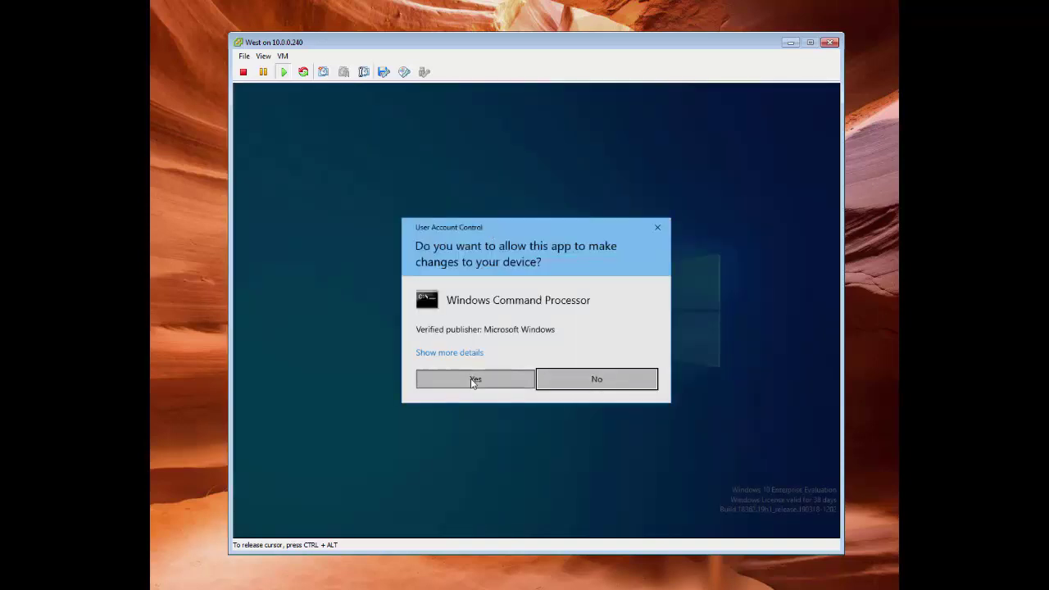
Change to the c:\users\domain.admin\Desktop\Encoders directory and list its contents
type("cd c\\")
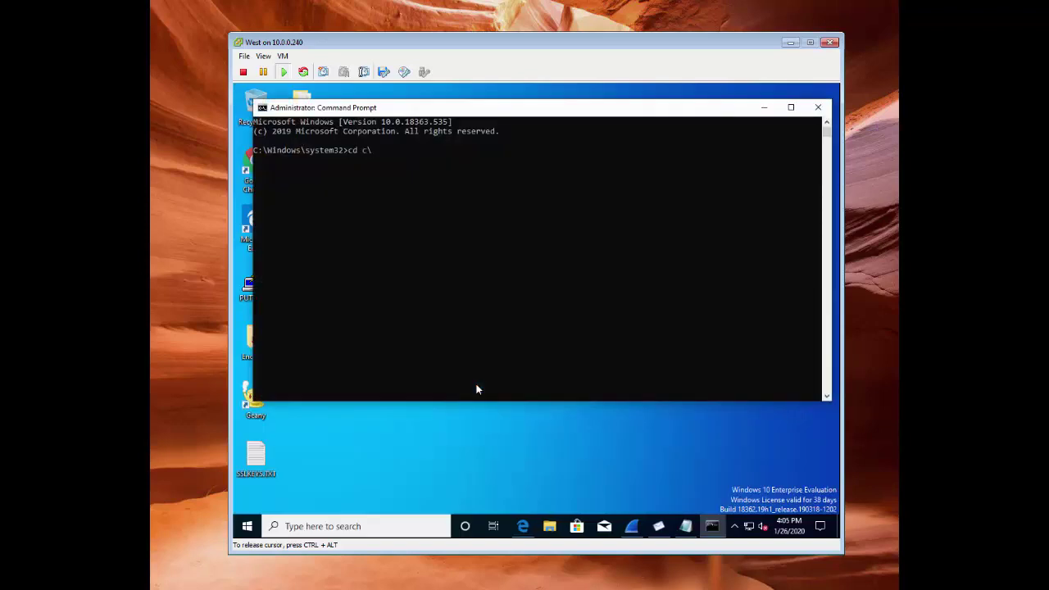
key("Return")
type("cd c:\\")
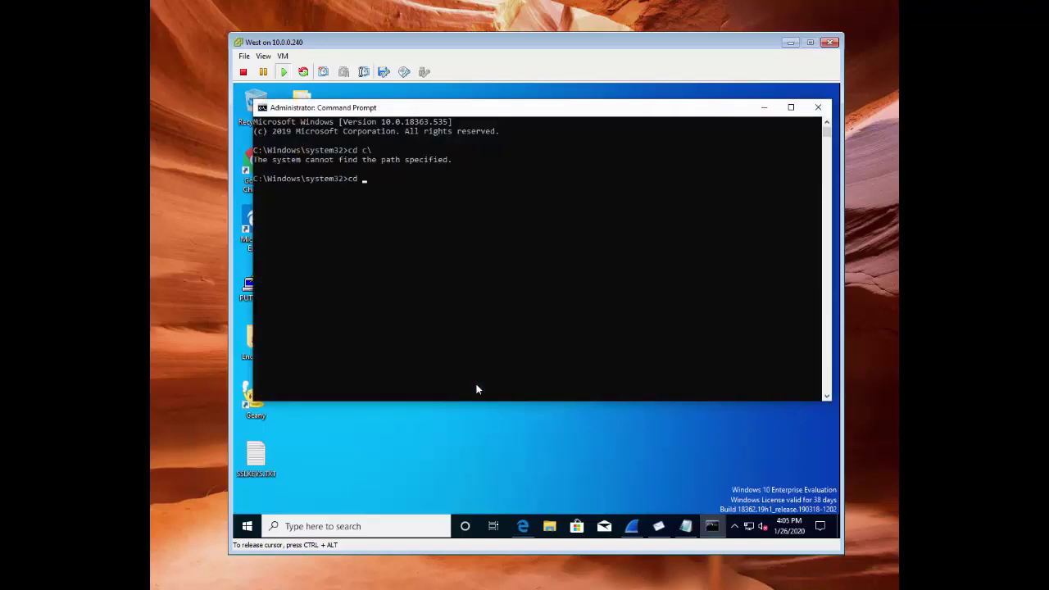
key("Return")
type("cd users\\domain.admin\\des")
key("Tab")
type("\\")
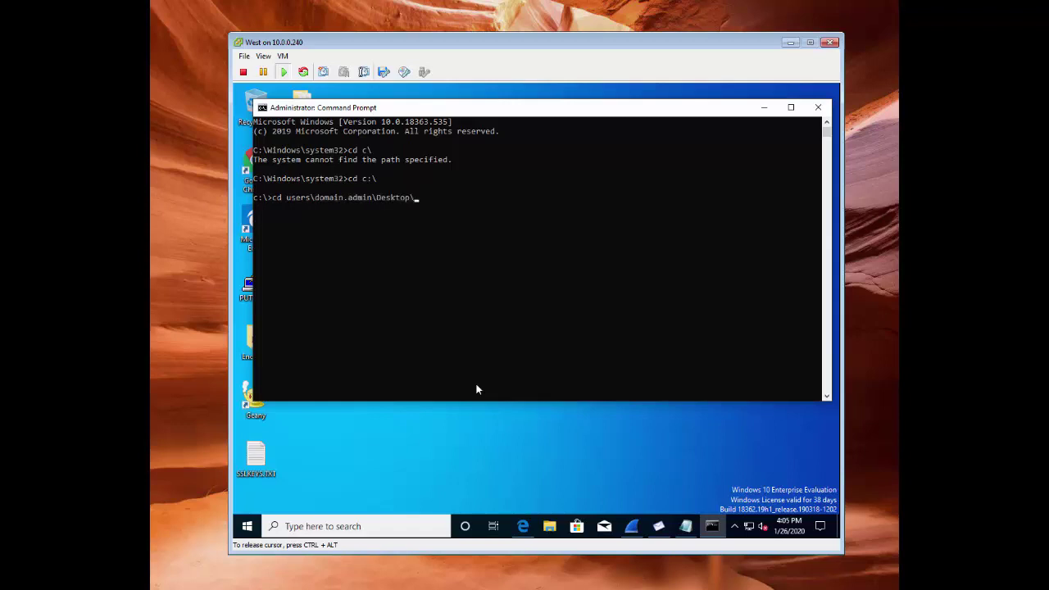
type("en")
key("Tab")
key("Return")
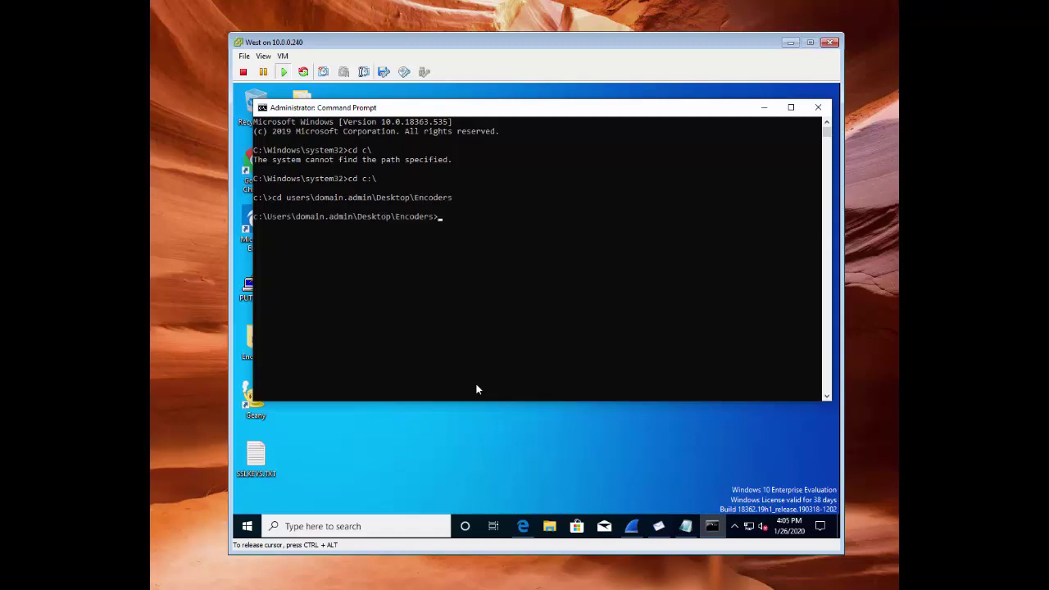
type("dir")
key("Return")
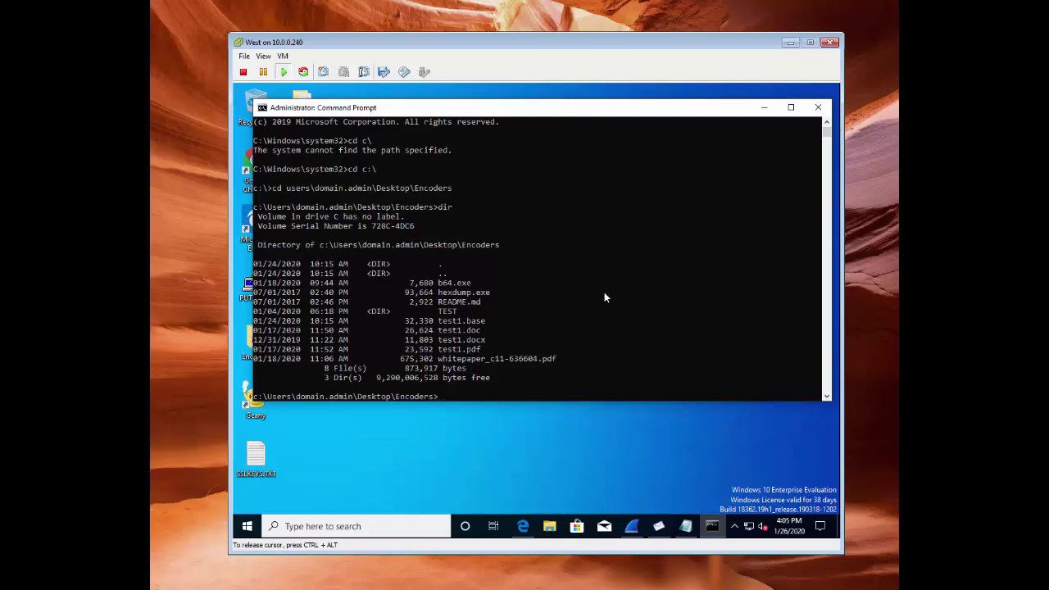
Base64-encode test1.pdf into a new file with "b64 -e test1.pdf > b64.pdf", then minimize Command Prompt
type("b64")
type(" -e")
type(" test1.pd")
type("f")
type(" b")
type("64.pdf")
type(".")
key("BackSpace")
type(">")
left_click(578, 398)
key("Escape")
key("Return")
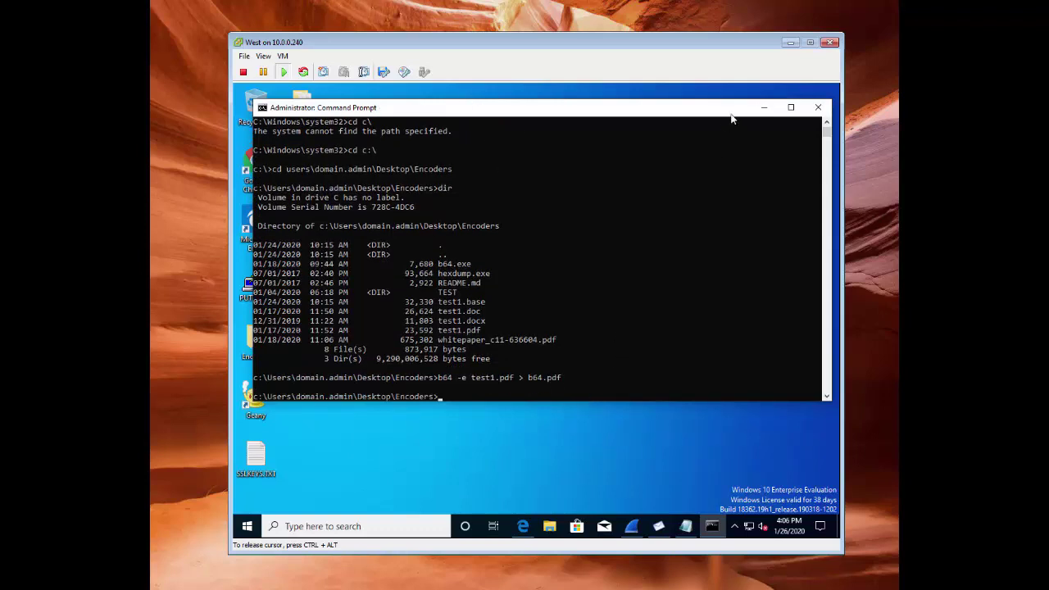
left_click(764, 108)
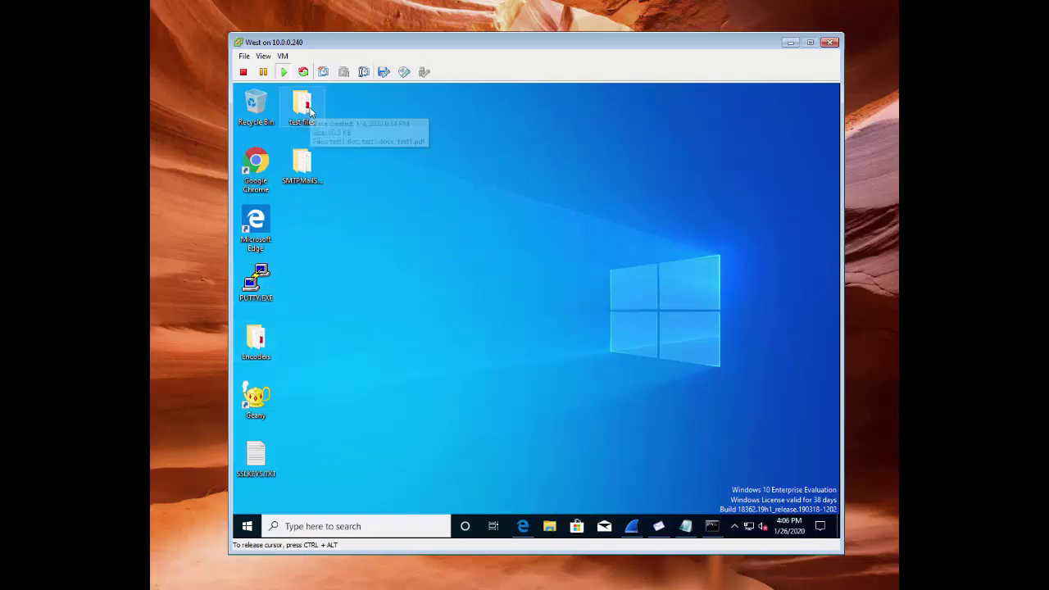
Open b64.pdf from the desktop's Encoders folder in Edge, then close its tab and minimize the browser
double_click(257, 342)
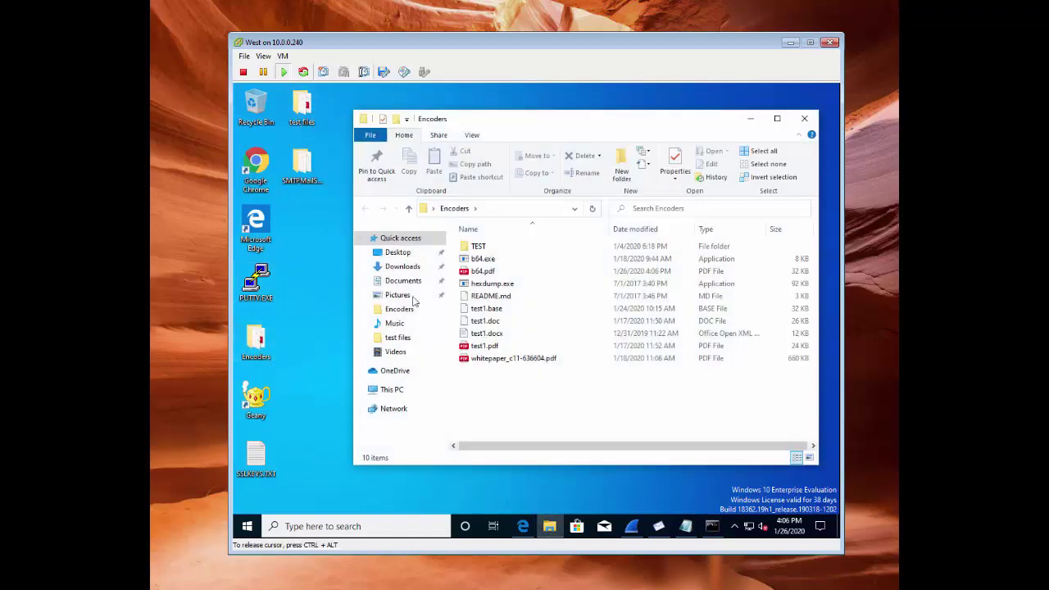
left_click(489, 272)
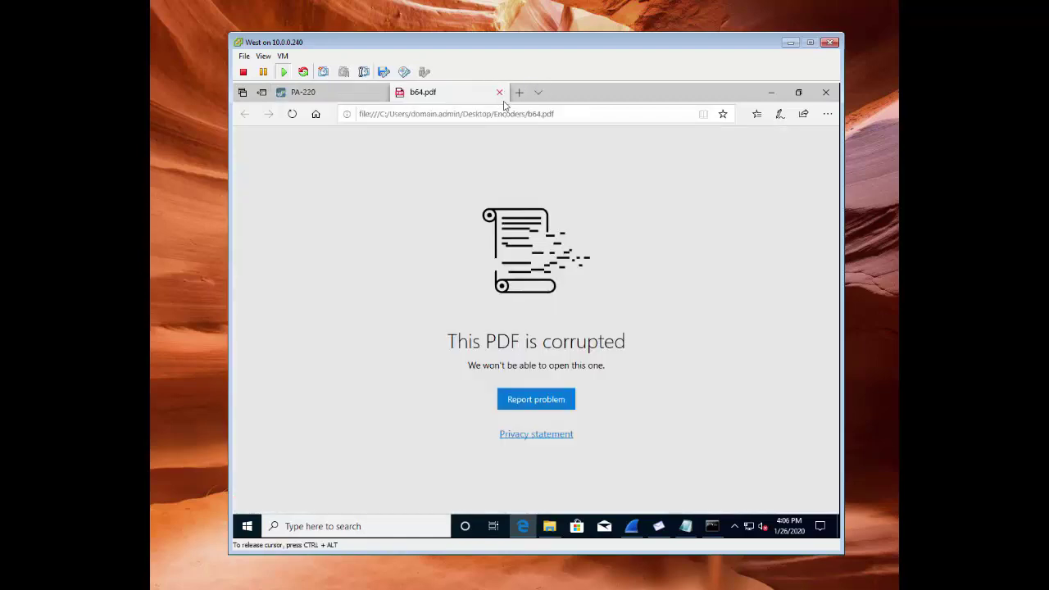
left_click(503, 92)
left_click(771, 92)
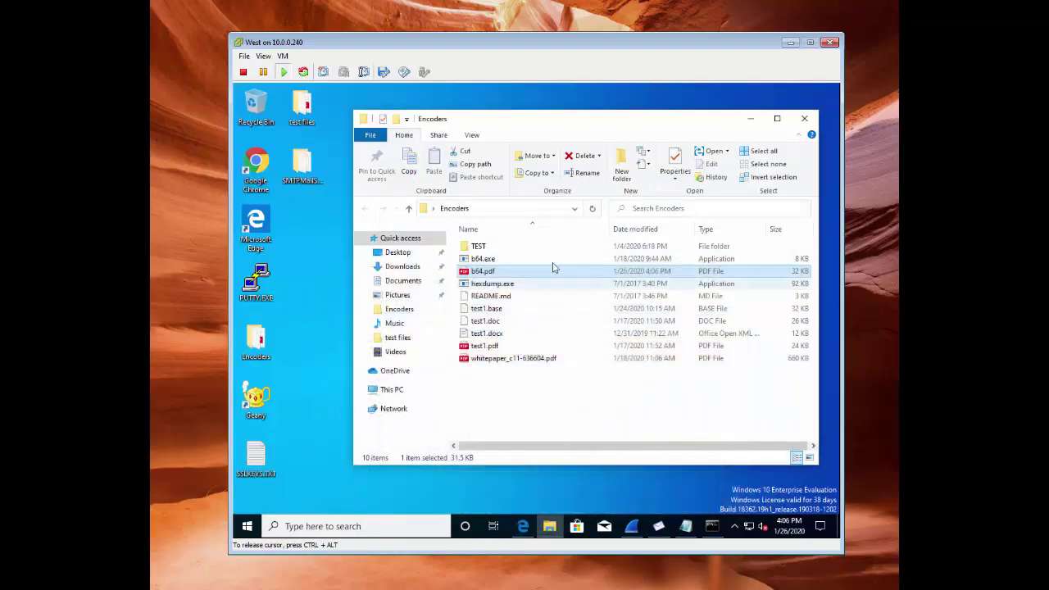
Open b64.pdf in Geany, examine its first lines of encoded text, and close Geany
right_click(490, 276)
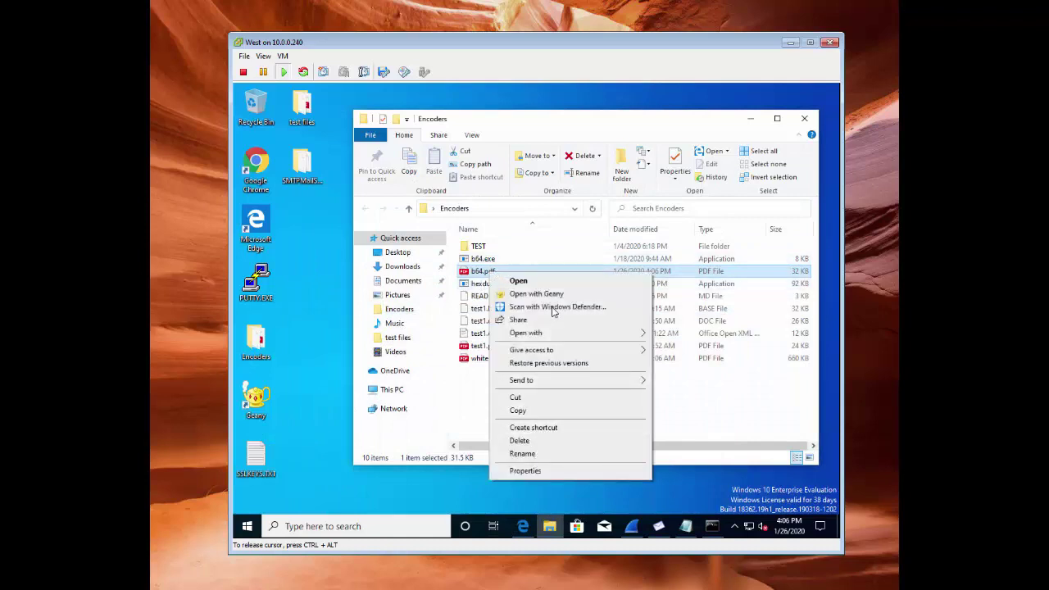
left_click(548, 293)
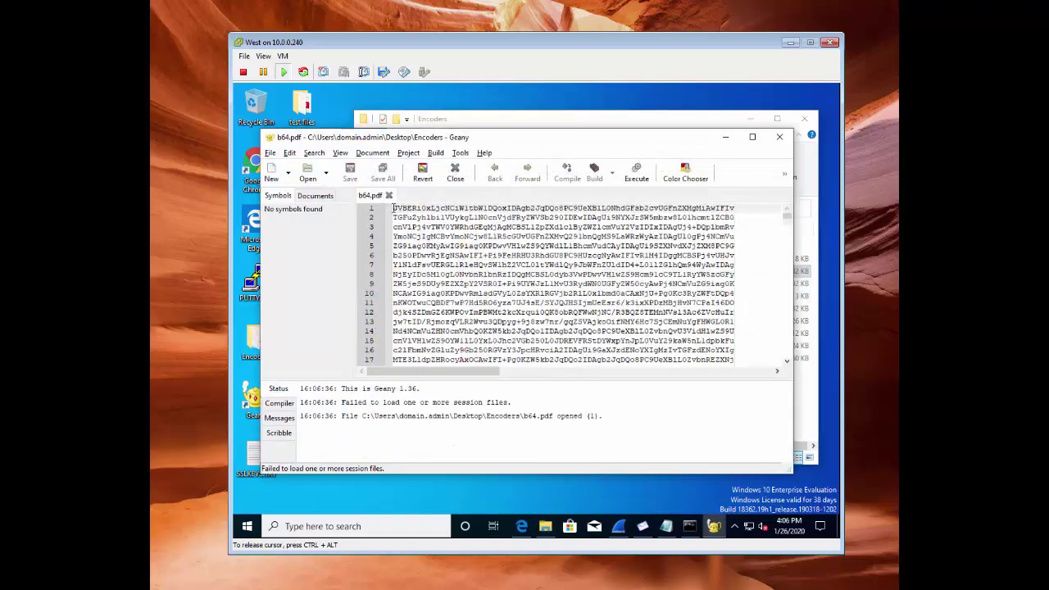
left_click_drag(393, 208, 509, 293)
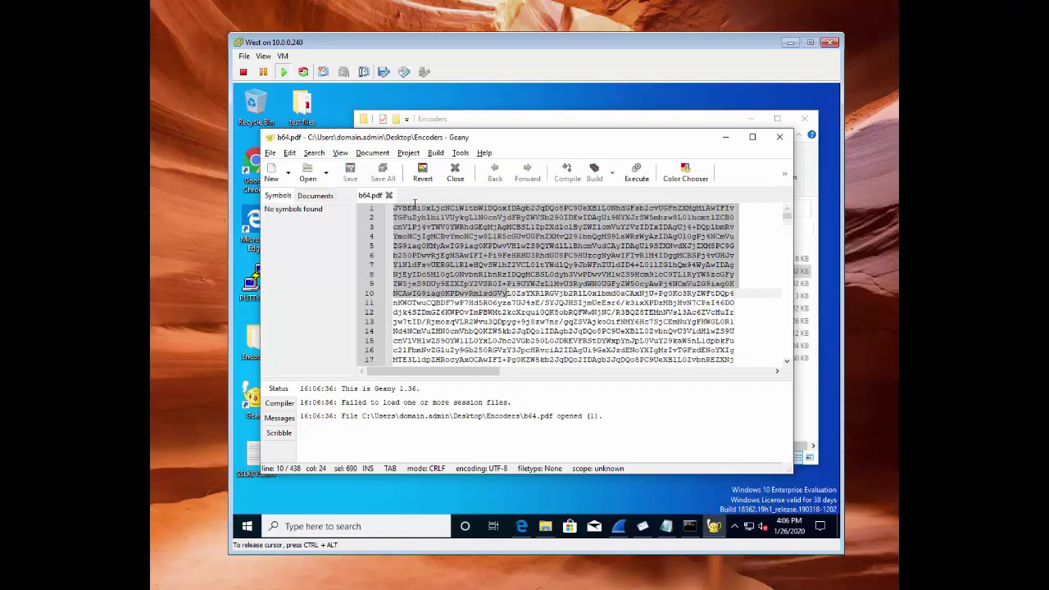
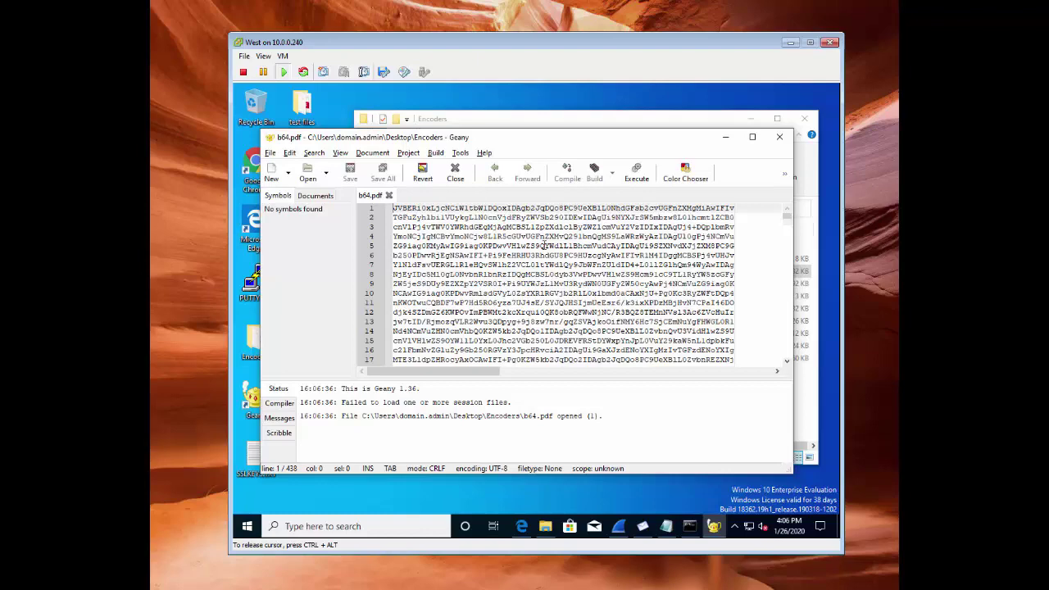
left_click(779, 137)
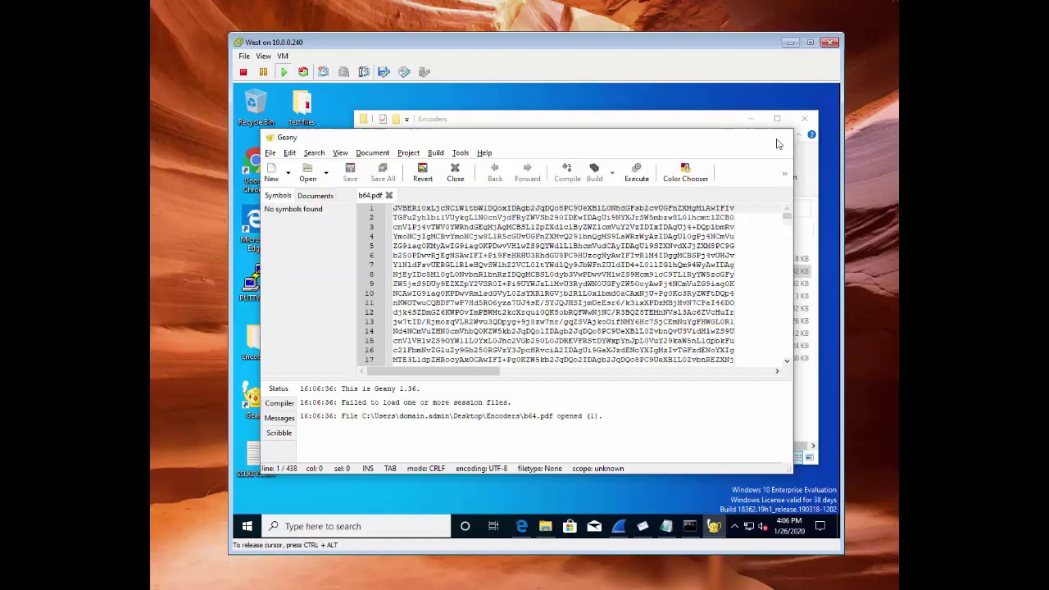
left_click(309, 281)
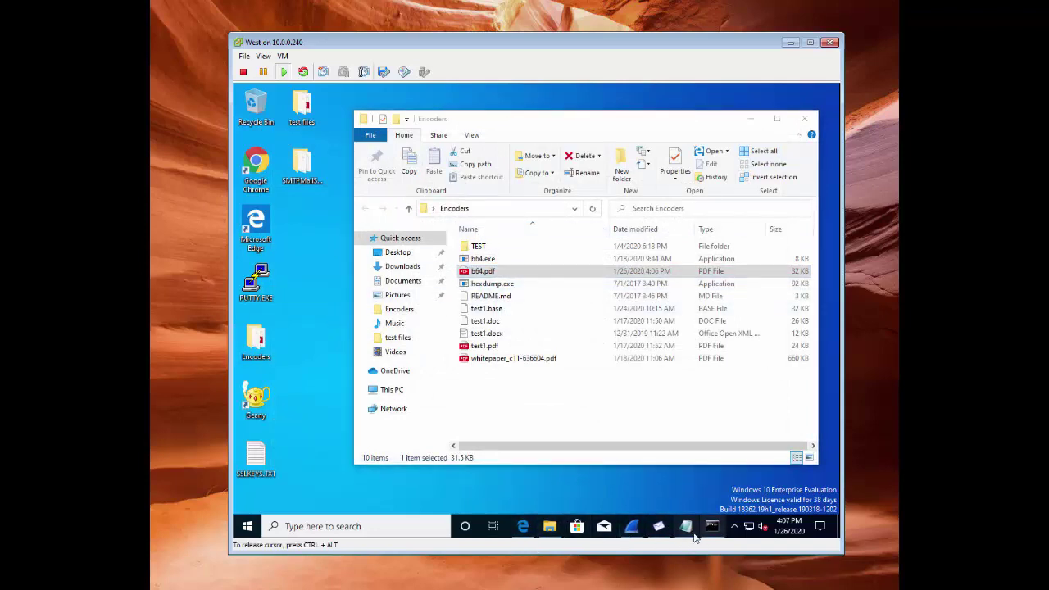
Open Chrome at drive.google.com and upload b64.pdf to My Drive
double_click(256, 166)
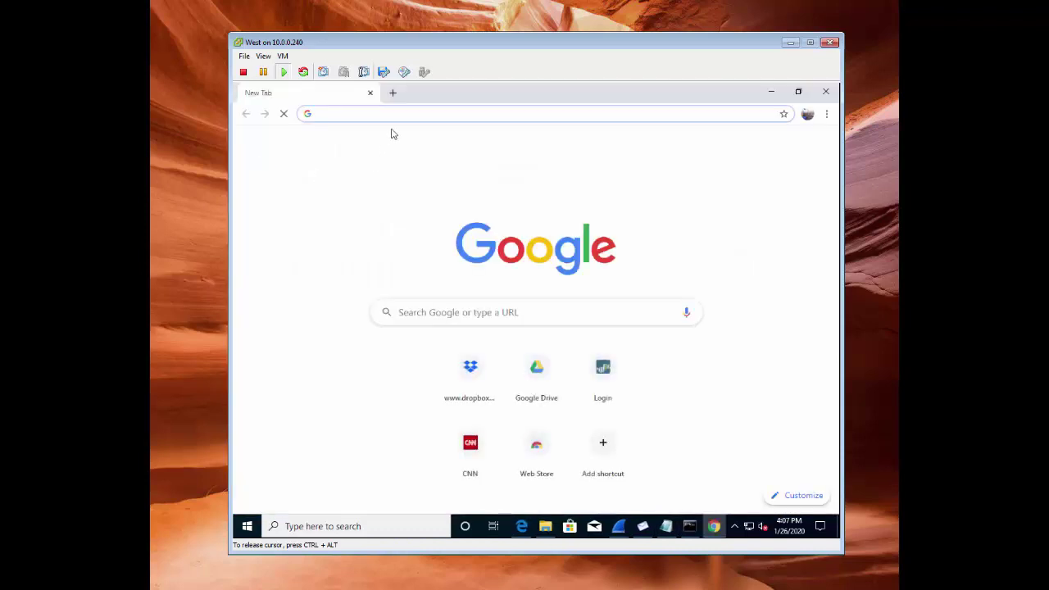
type("drive.google.com")
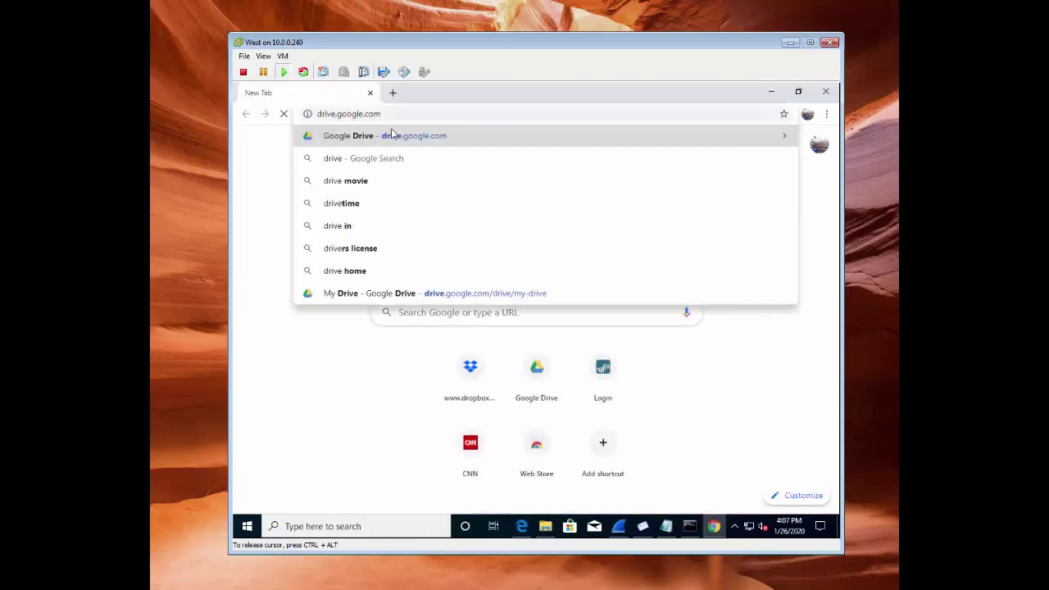
key("Return")
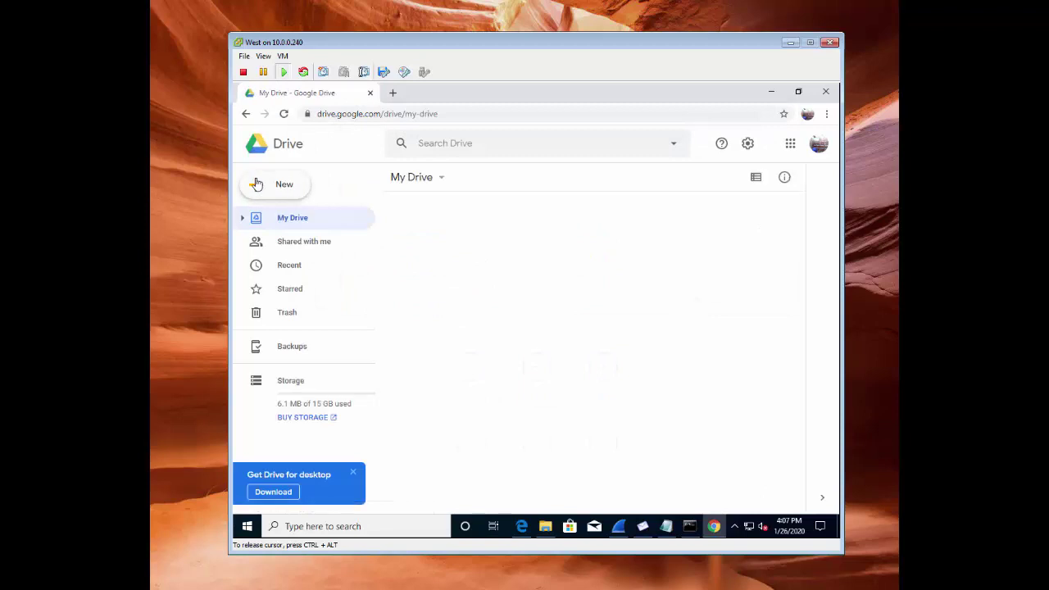
left_click(262, 188)
left_click(296, 221)
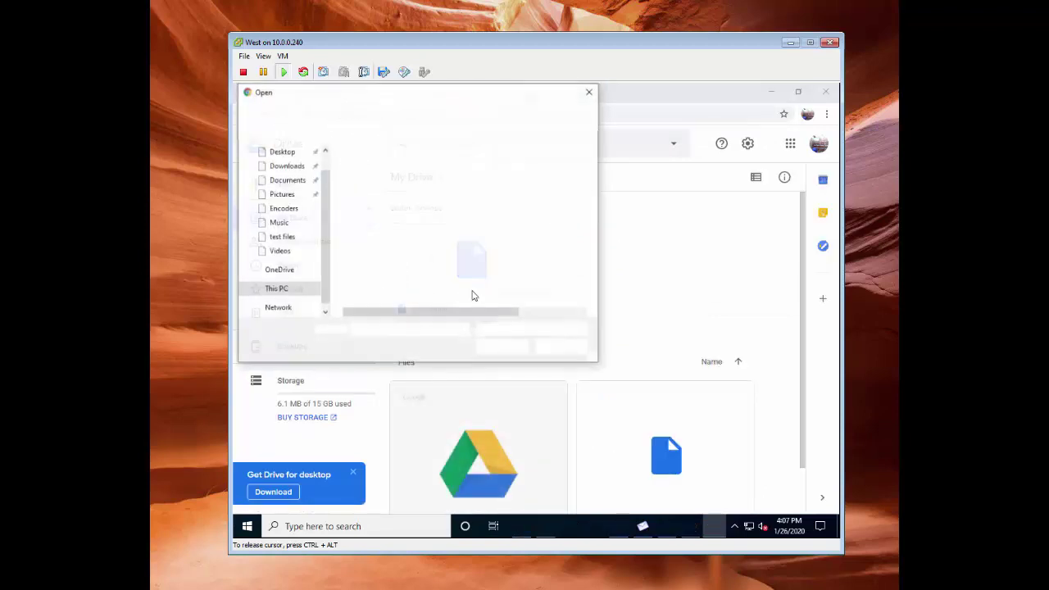
double_click(371, 196)
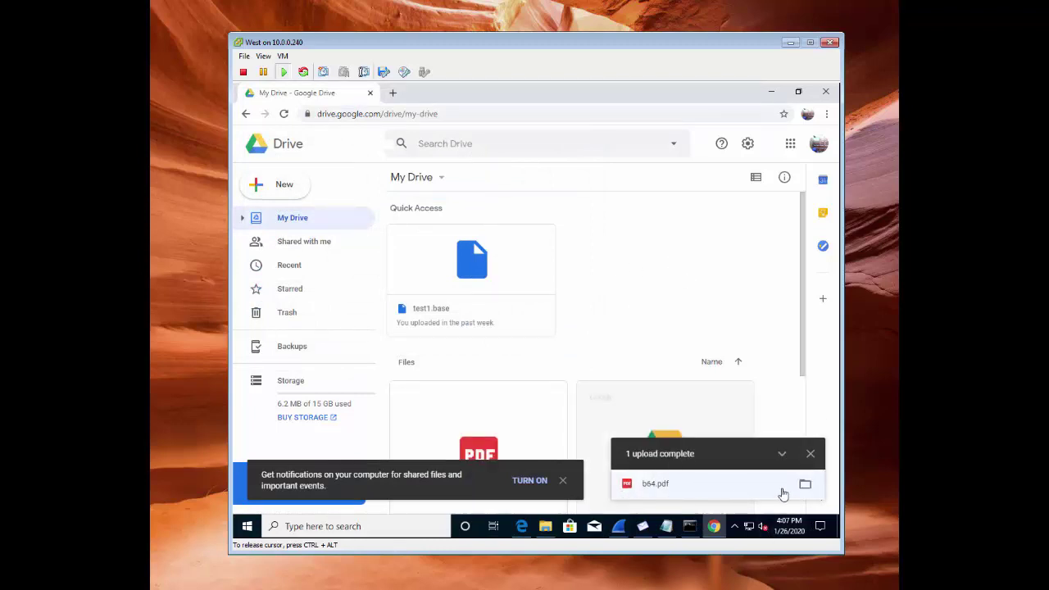
Dismiss the upload notice, check the b64.pdf thumbnail among the My Drive files, and close Chrome
left_click(810, 456)
scroll(741, 262, "down", 1)
scroll(574, 312, "down", 3)
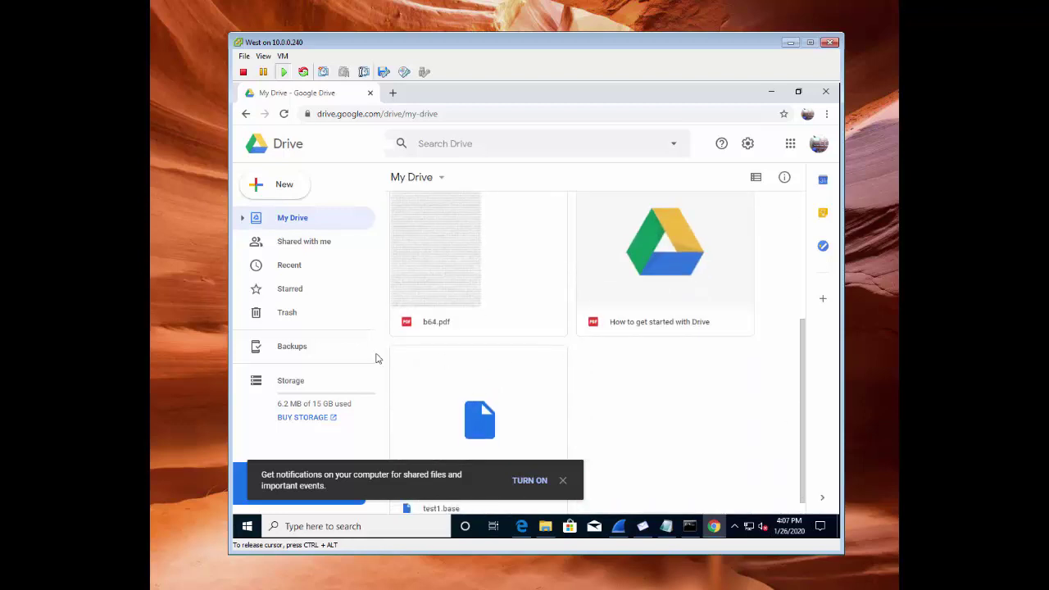
scroll(468, 304, "up", 2)
left_click(469, 357)
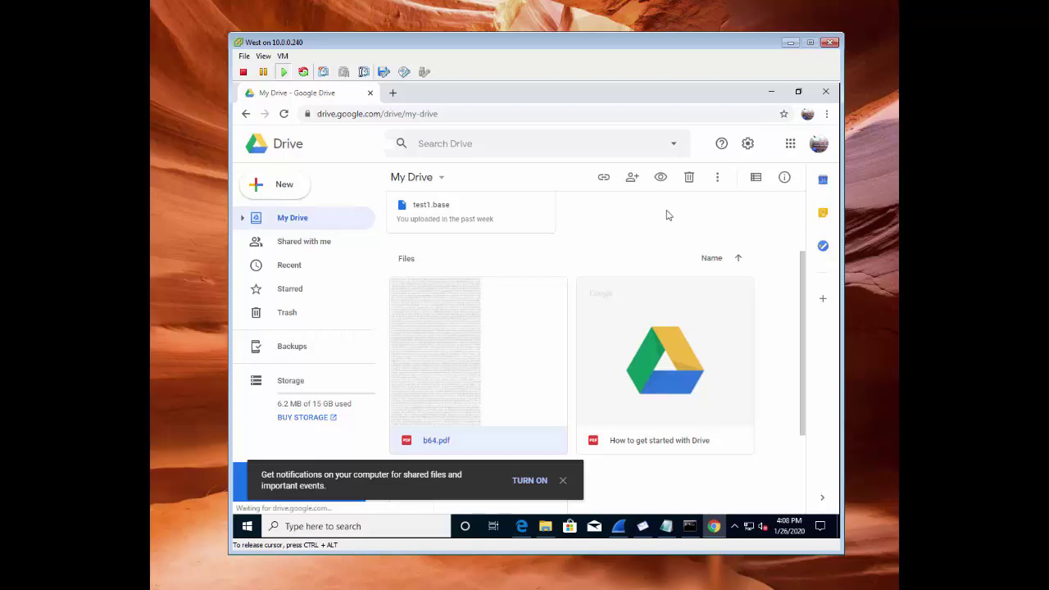
left_click(826, 91)
left_click(257, 164)
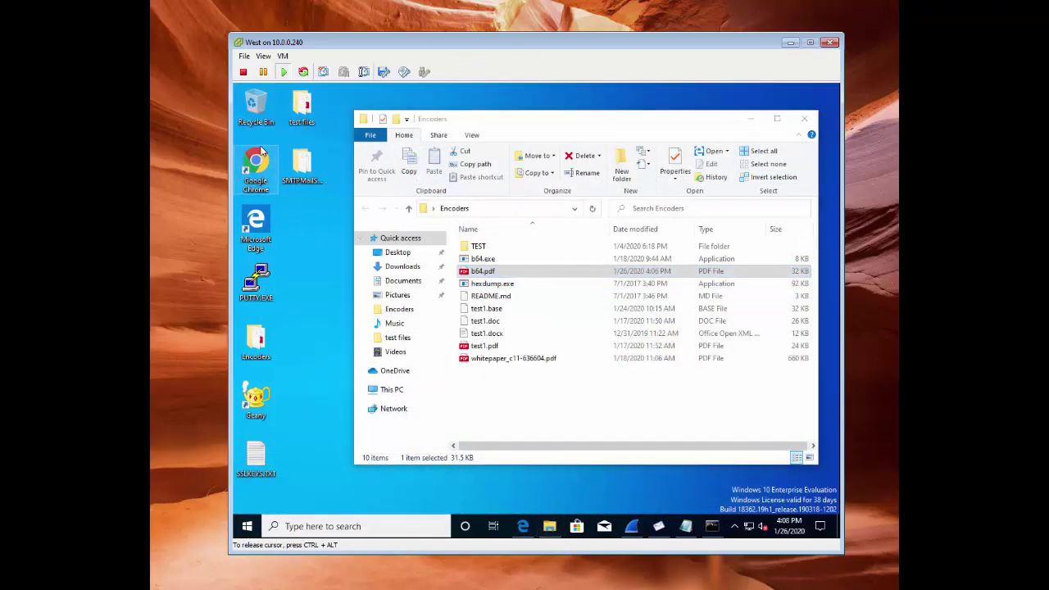
double_click(256, 164)
type("www.")
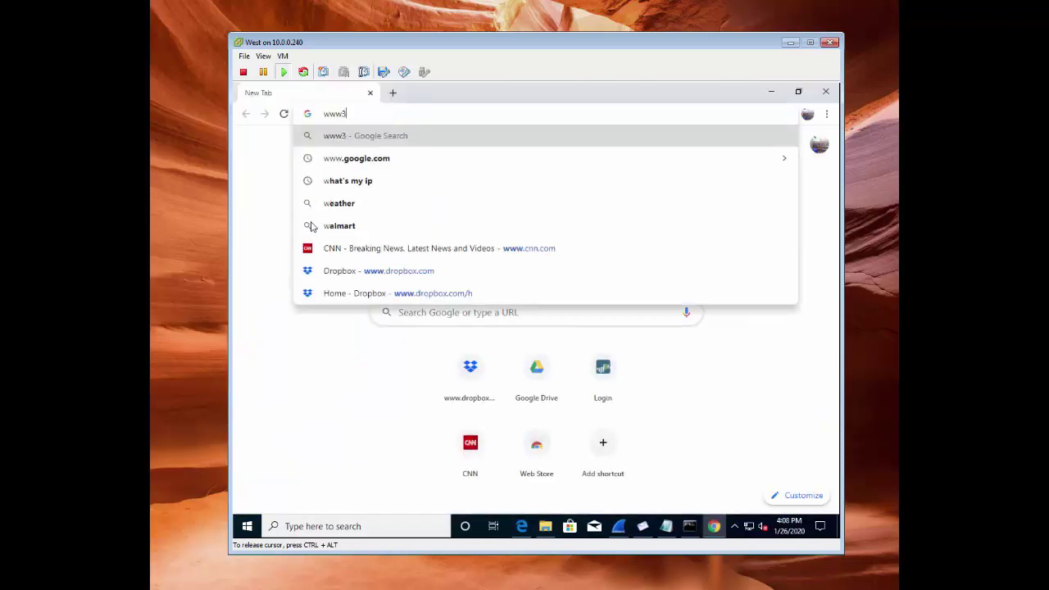
type("drop")
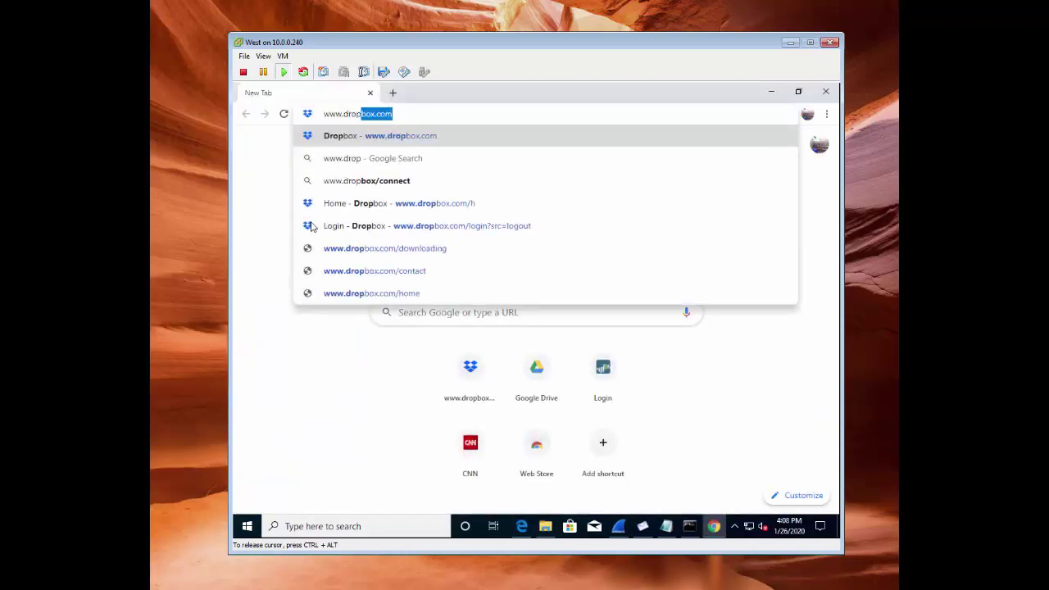
key("Return")
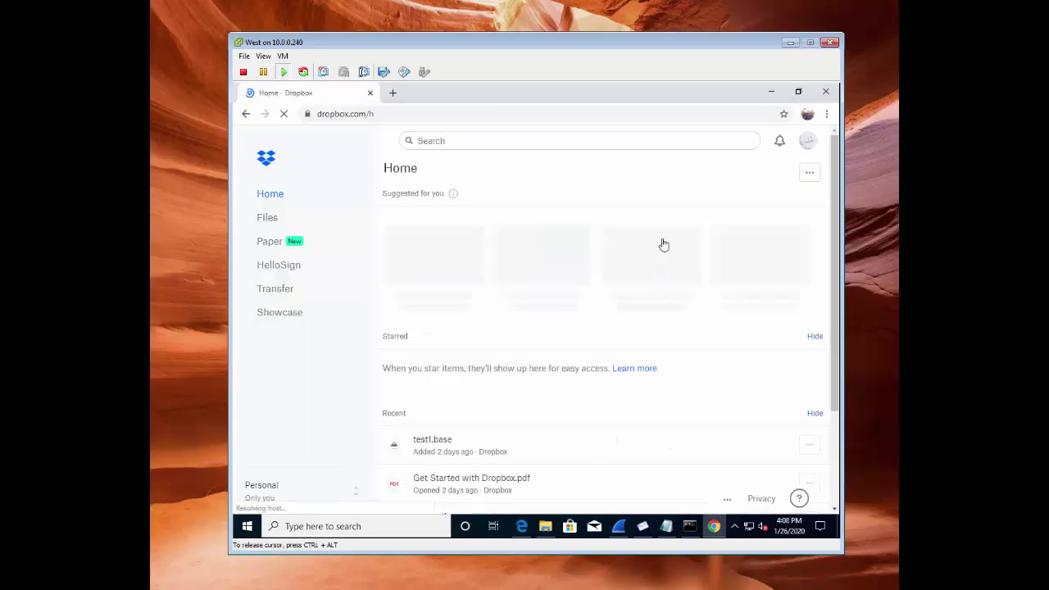
Upload b64.pdf to the main Dropbox folder
left_click(811, 176)
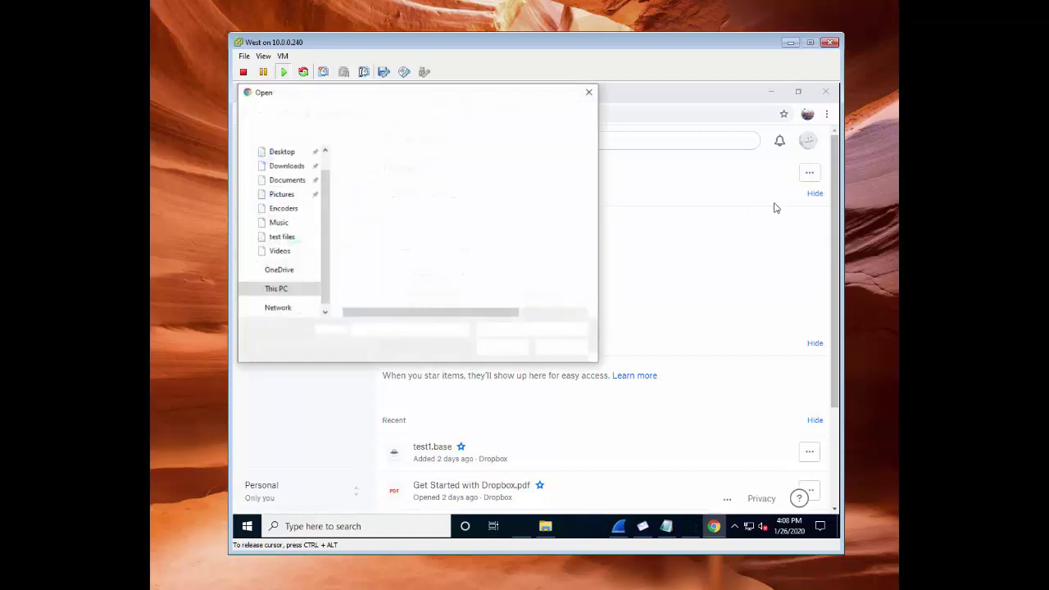
left_click(366, 195)
double_click(366, 196)
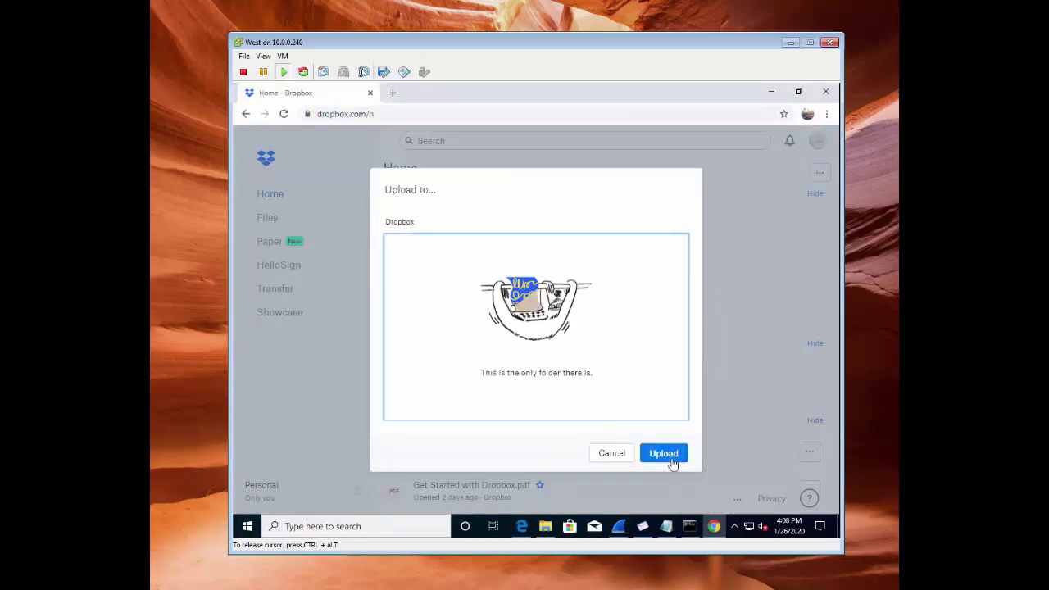
left_click(671, 455)
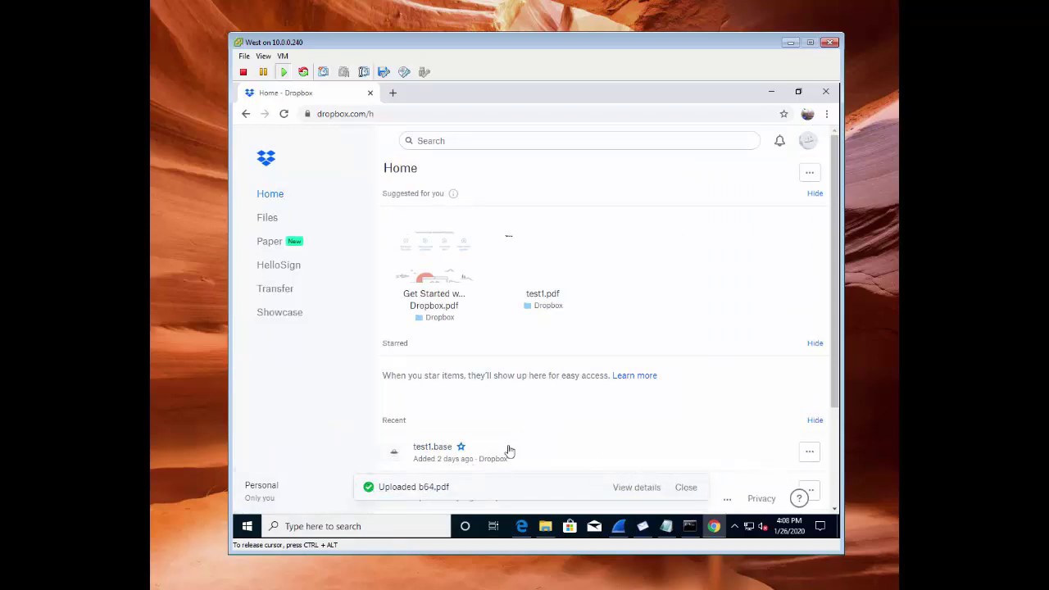
Close Chrome and minimize the Encoders folder window
left_click(824, 92)
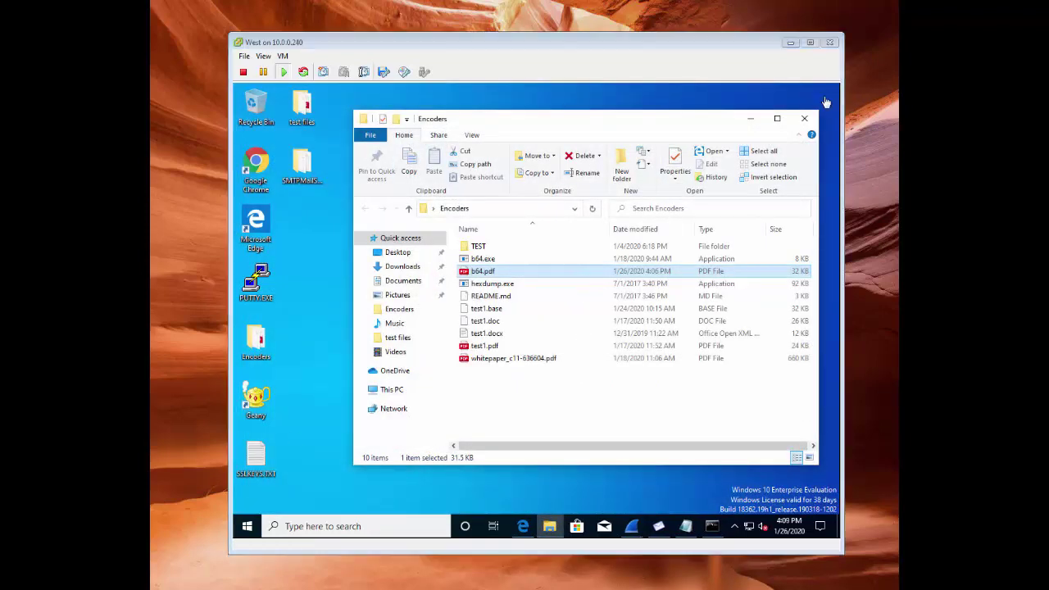
left_click(751, 119)
left_click(751, 119)
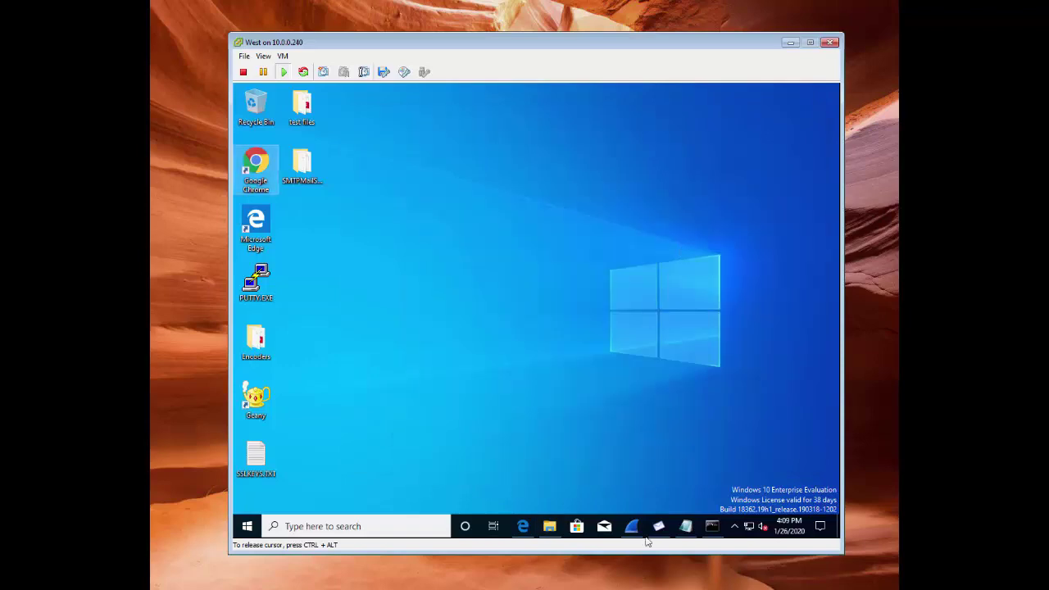
Switch to Wireshark, stop the Ethernet capture, and filter the packets by http2 contains "put_block_returning_token_unaut"
left_click(631, 526)
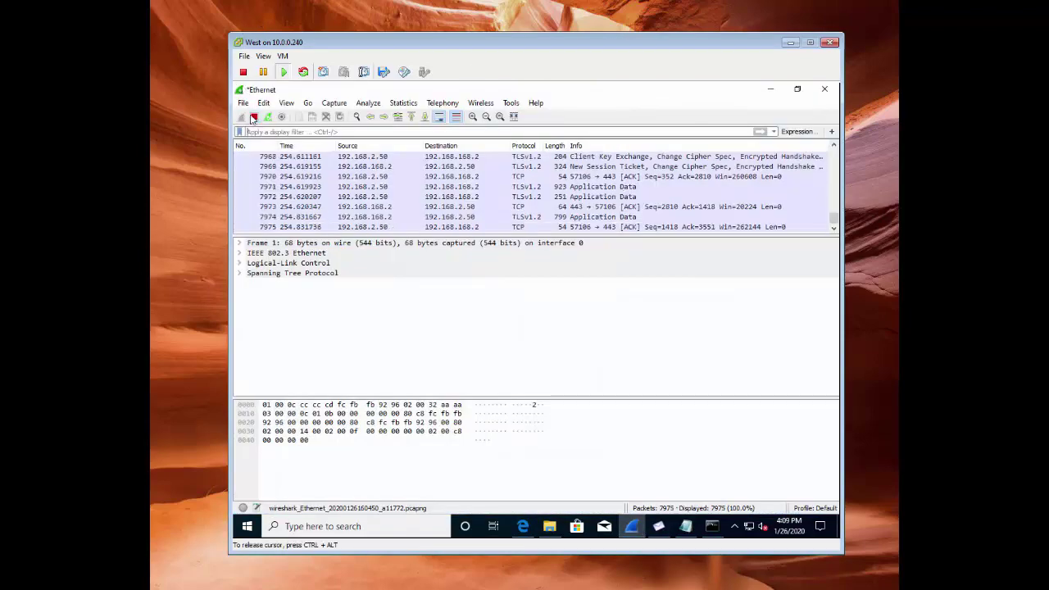
left_click(253, 117)
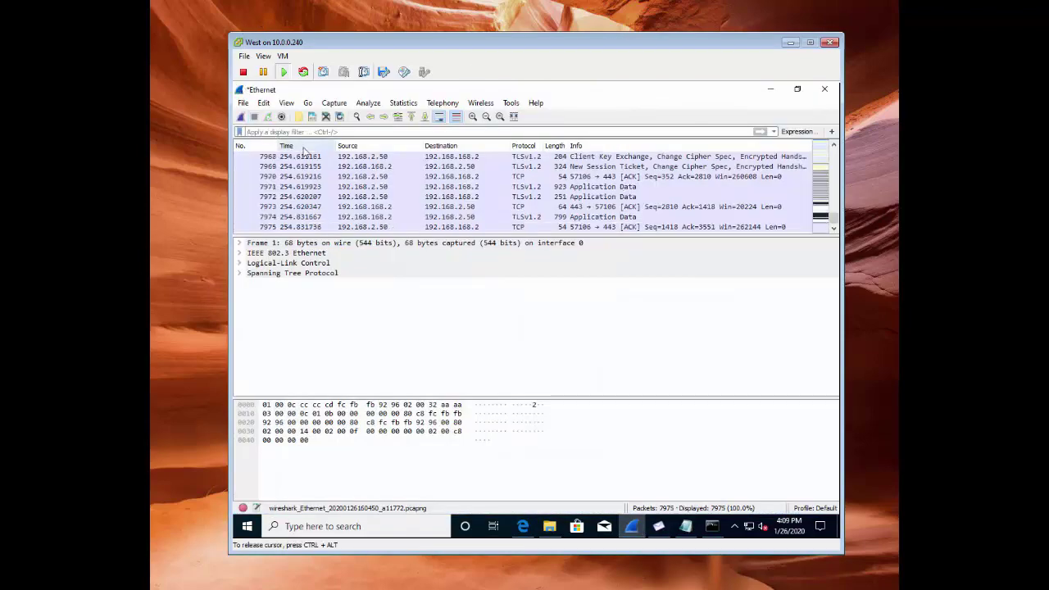
key("ctrl+slash")
type("http2")
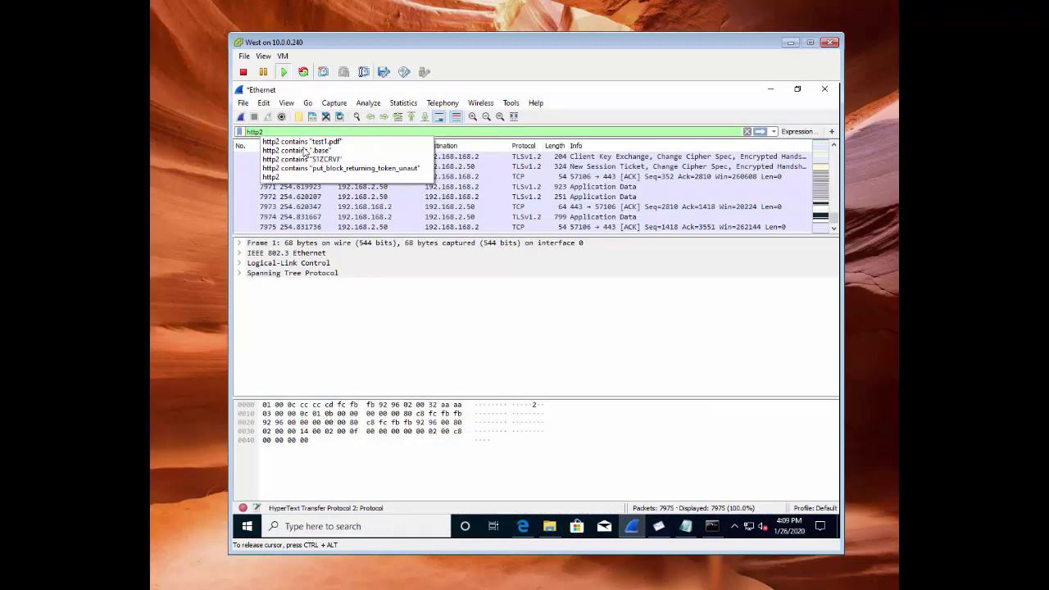
left_click(383, 170)
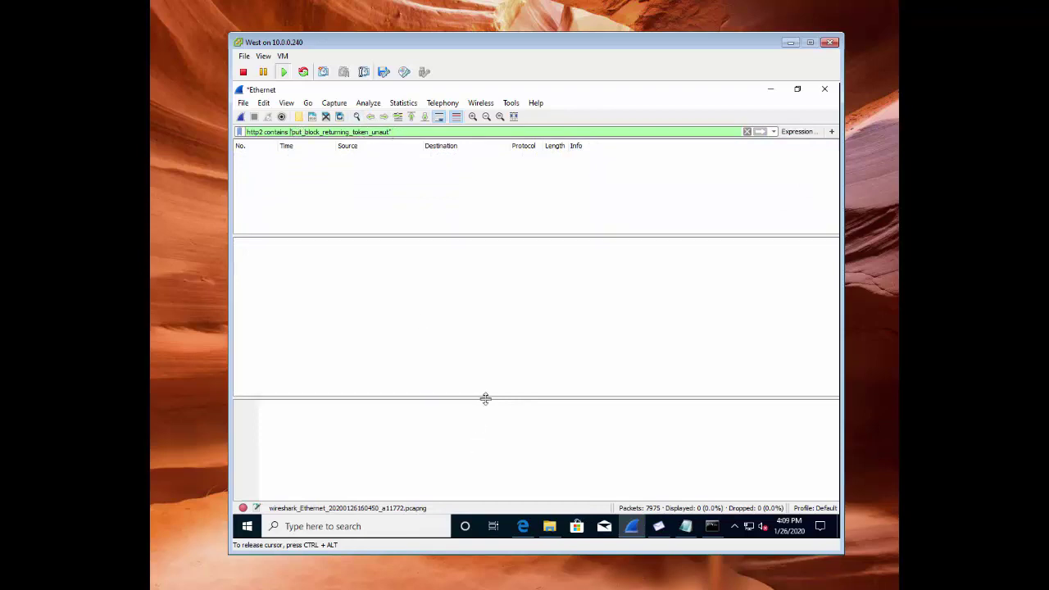
Open b64.pdf from the Encoders folder in the Geany text editor
mouse_move(695, 533)
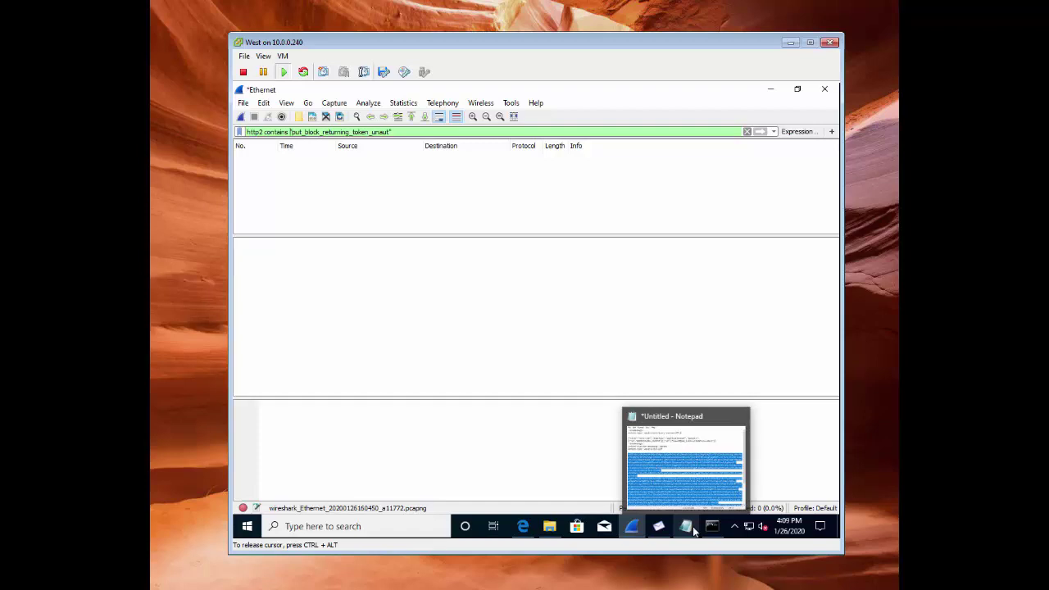
left_click(550, 527)
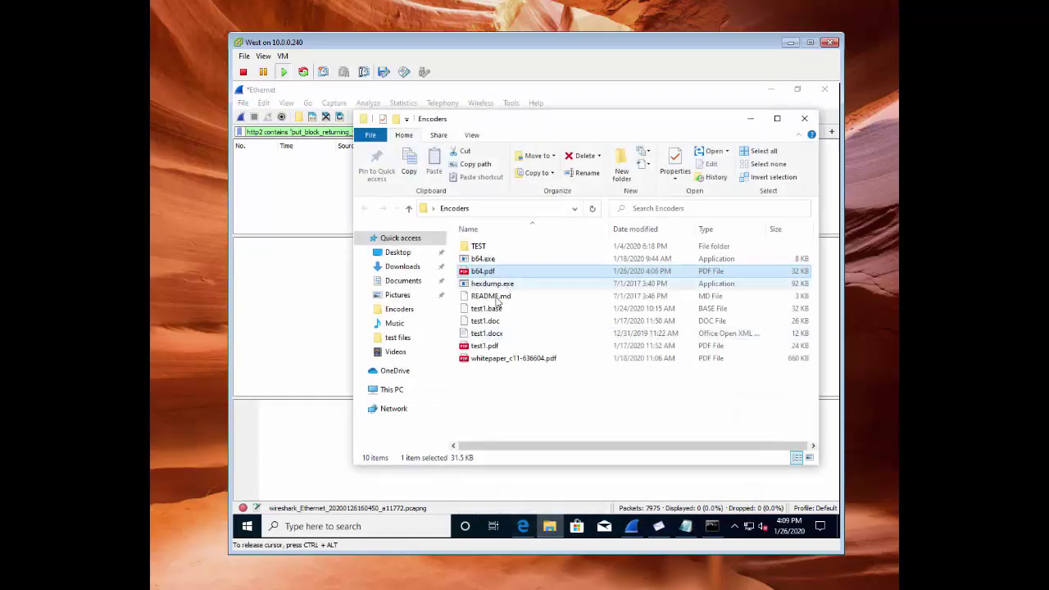
left_click(495, 383)
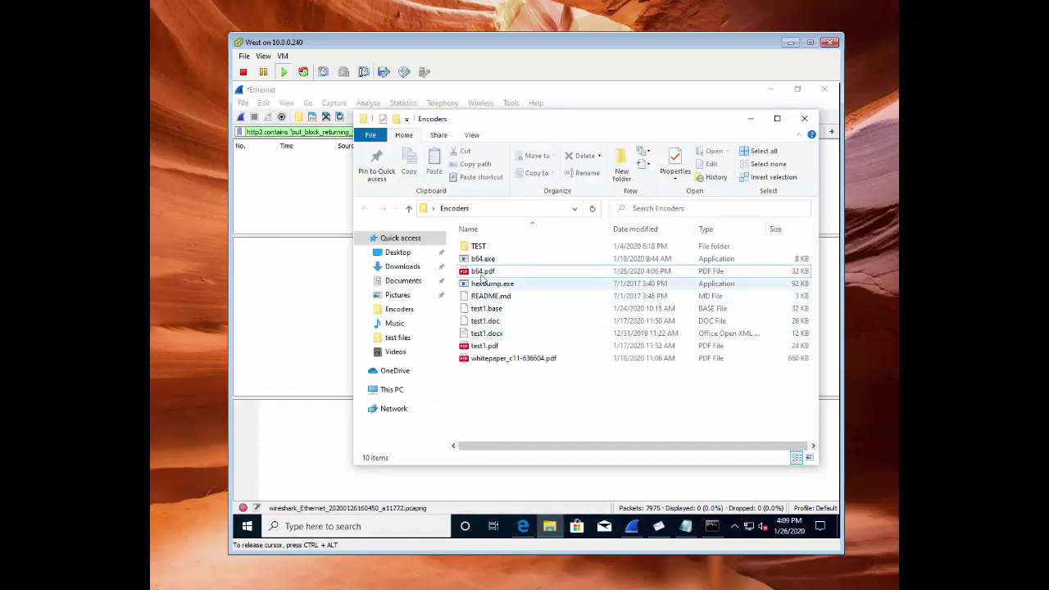
right_click(485, 272)
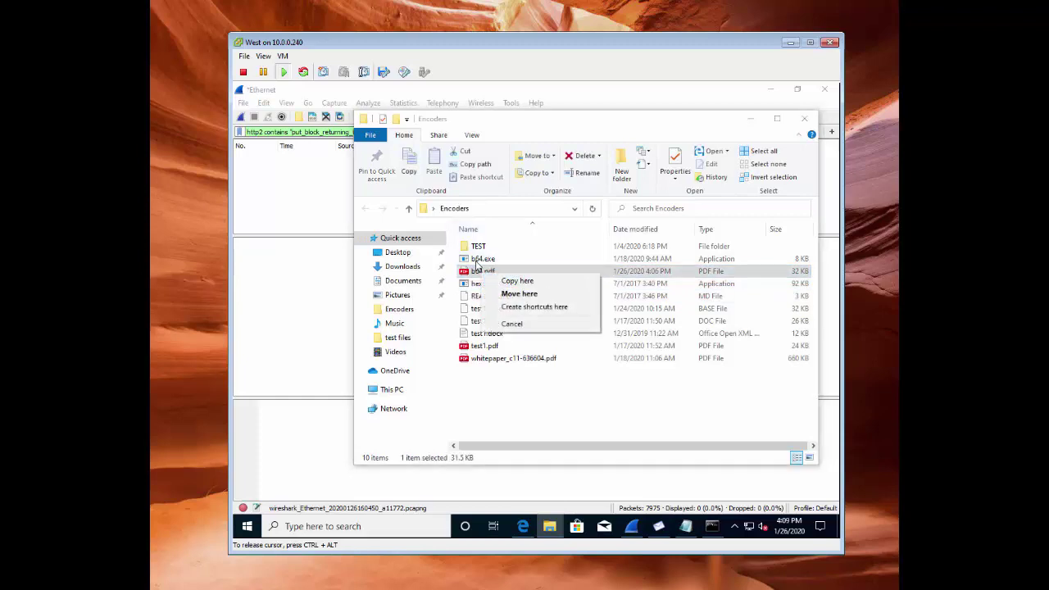
left_click(478, 271)
left_click(478, 271)
right_click(489, 273)
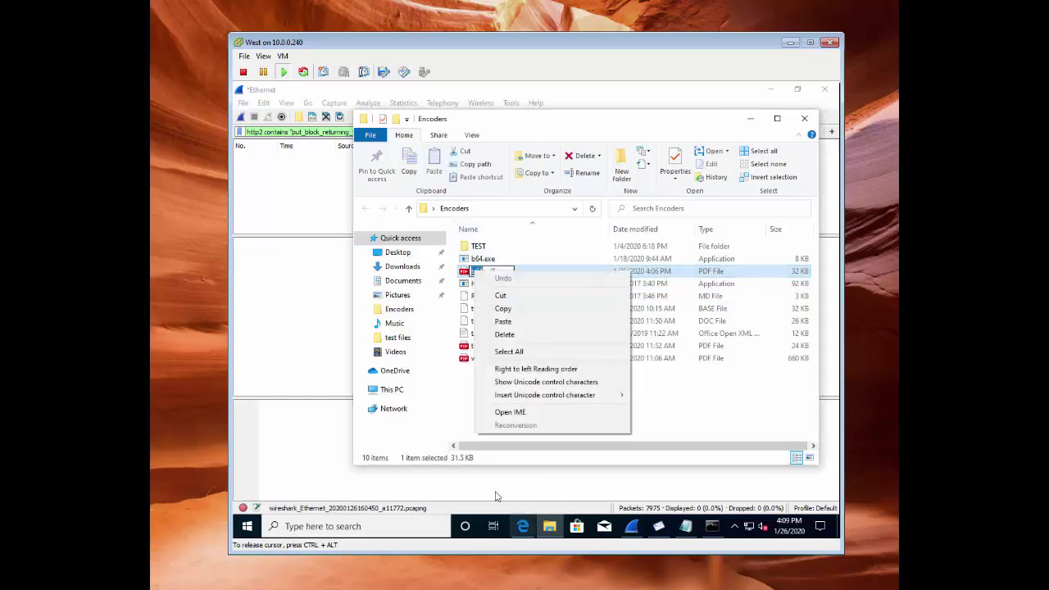
left_click(477, 404)
right_click(483, 273)
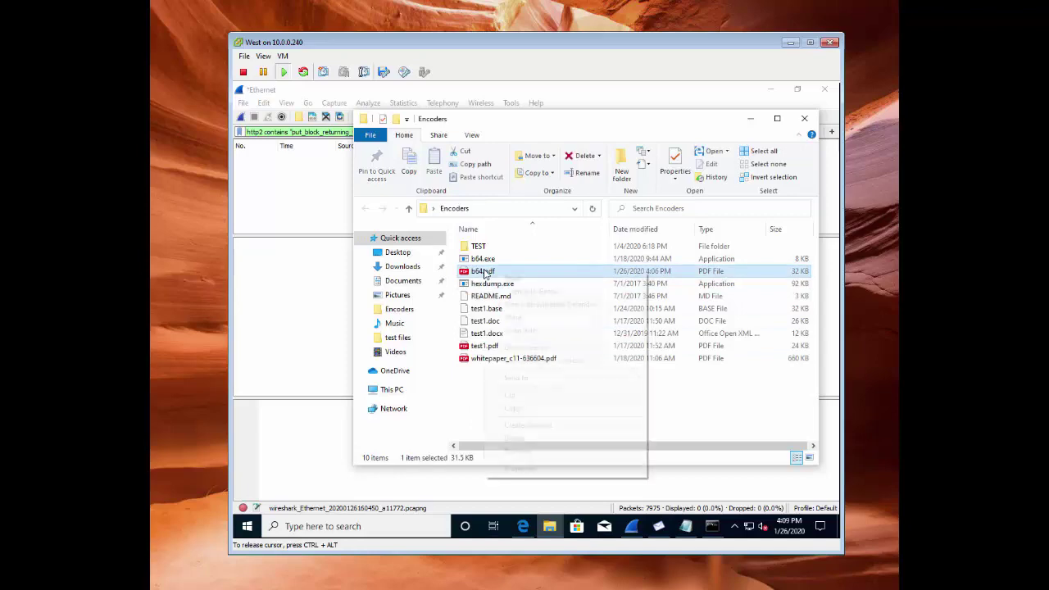
left_click(532, 291)
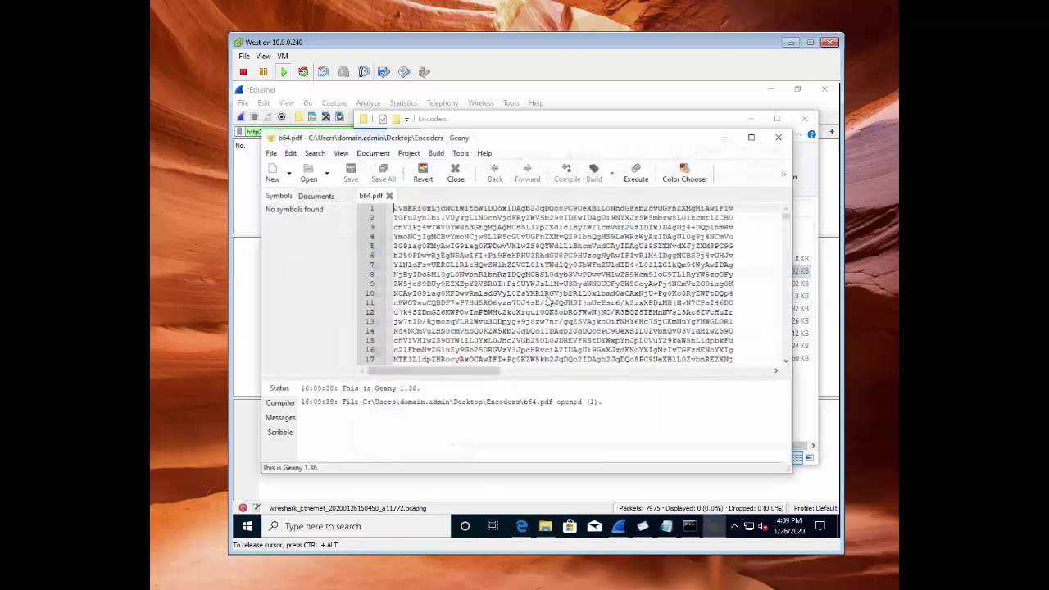
Copy the first seven characters, JVBERi0, from line 1 of b64.pdf
left_click_drag(393, 209, 419, 211)
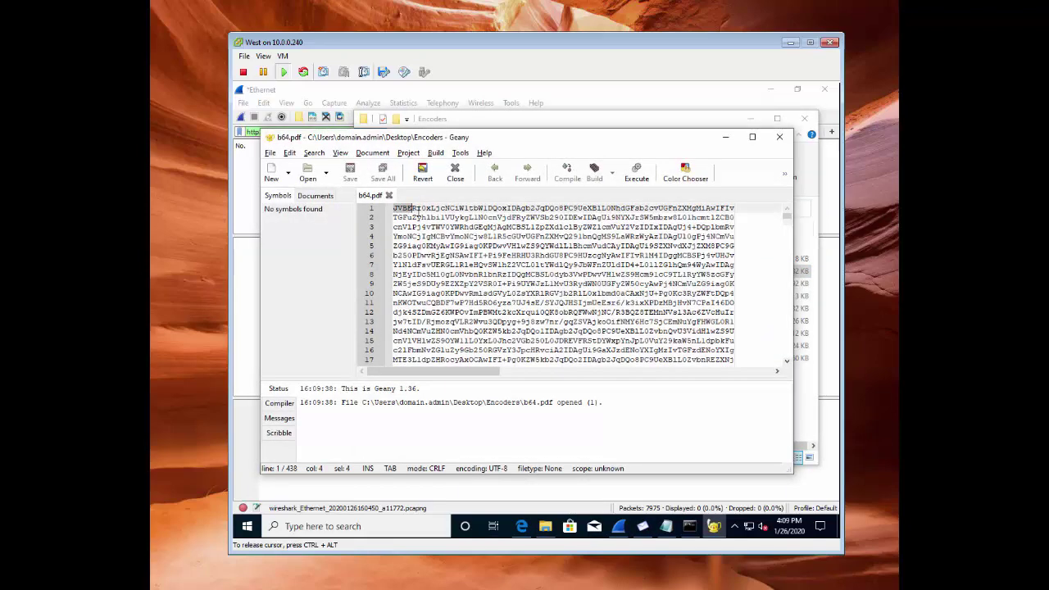
right_click(418, 210)
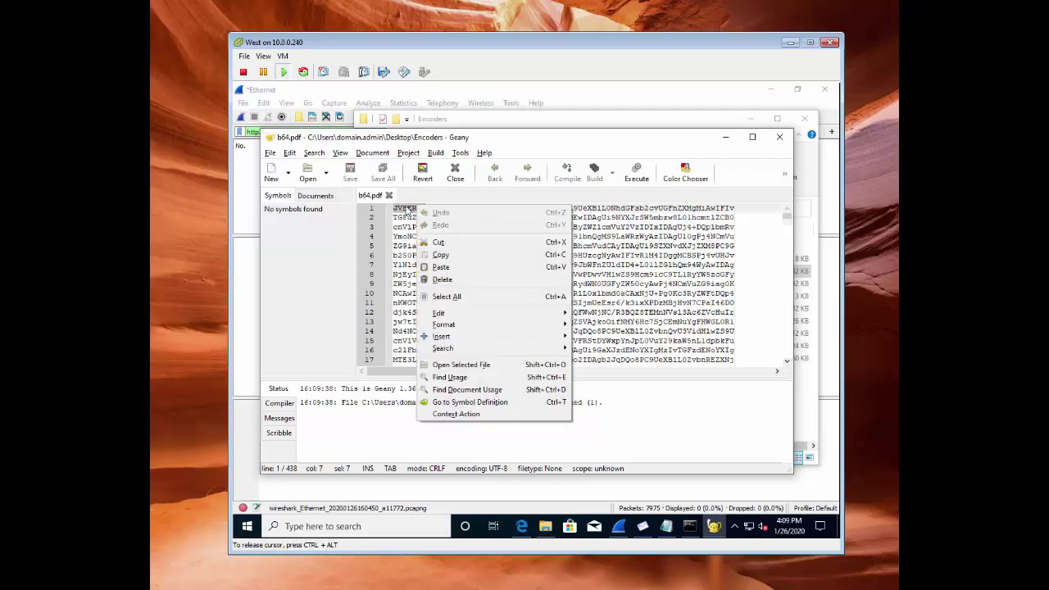
left_click(443, 255)
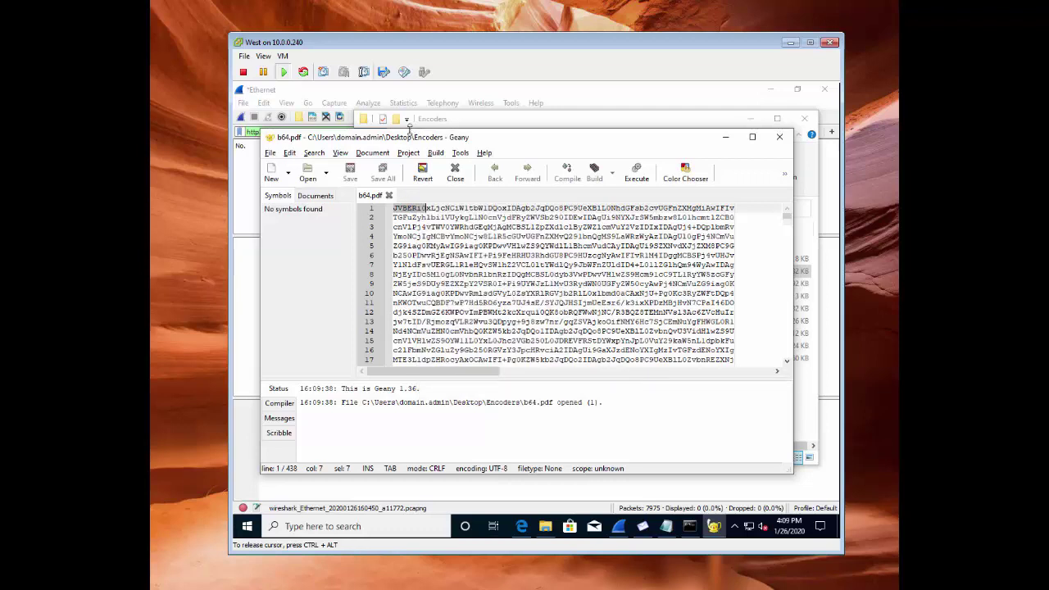
Back in Wireshark, replace the search string in the display filter so it reads http2 contains "JVBERi0" and apply it
left_click(333, 92)
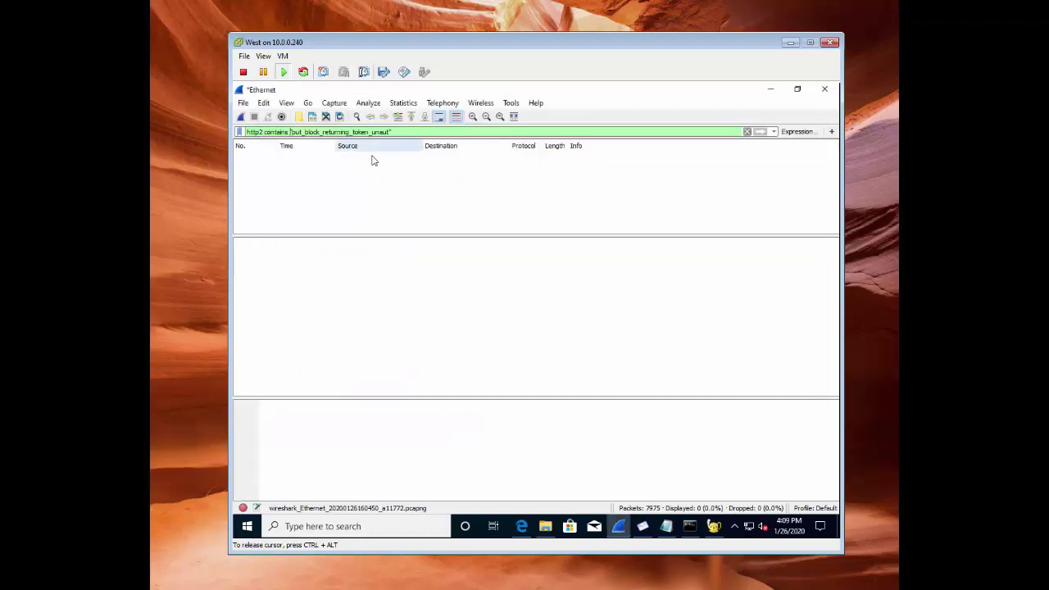
left_click_drag(293, 131, 392, 140)
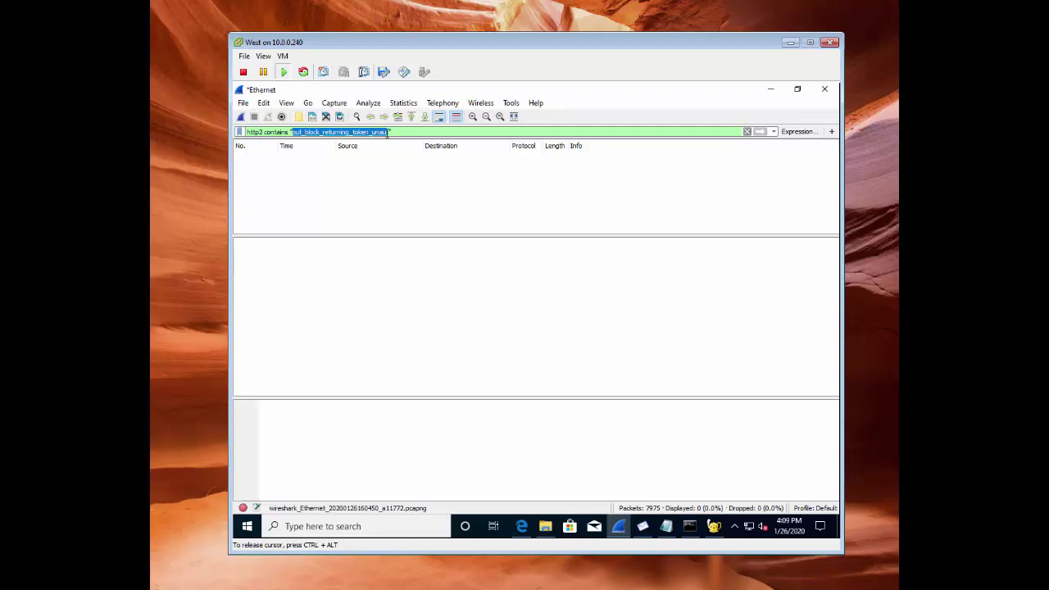
right_click(387, 133)
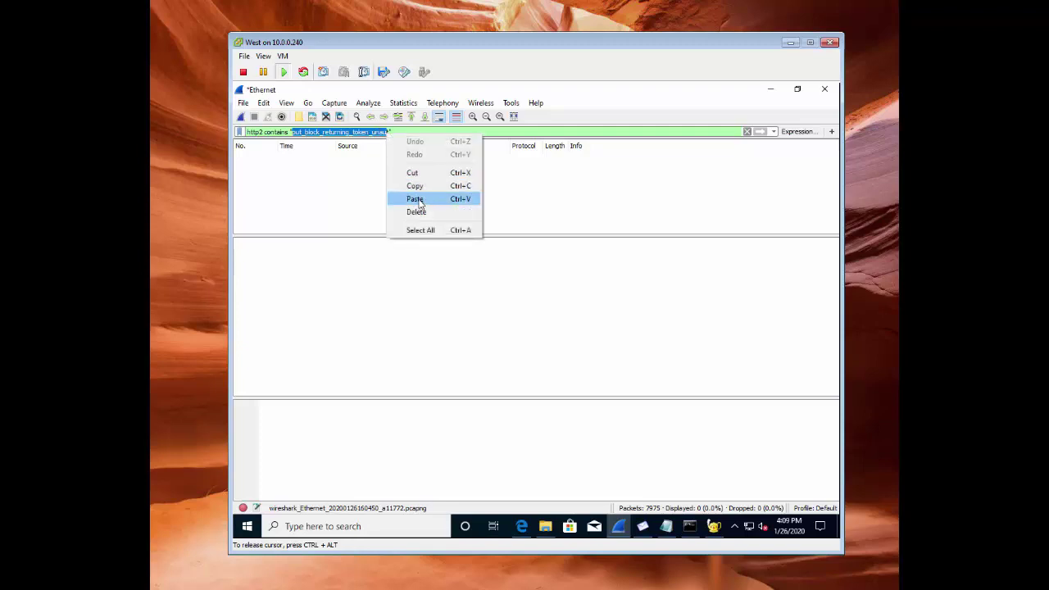
left_click(416, 200)
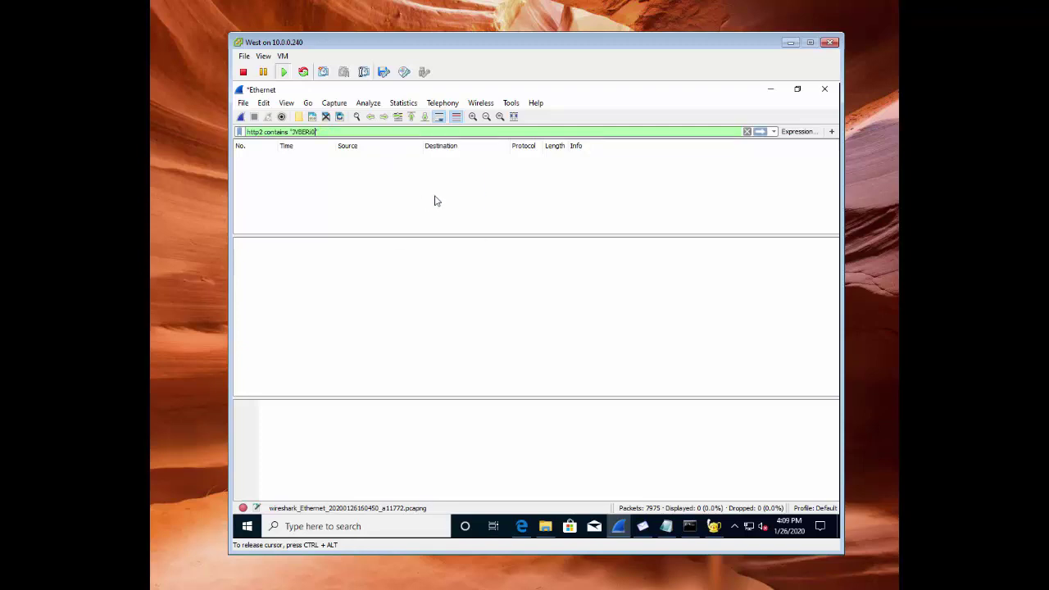
key("Return")
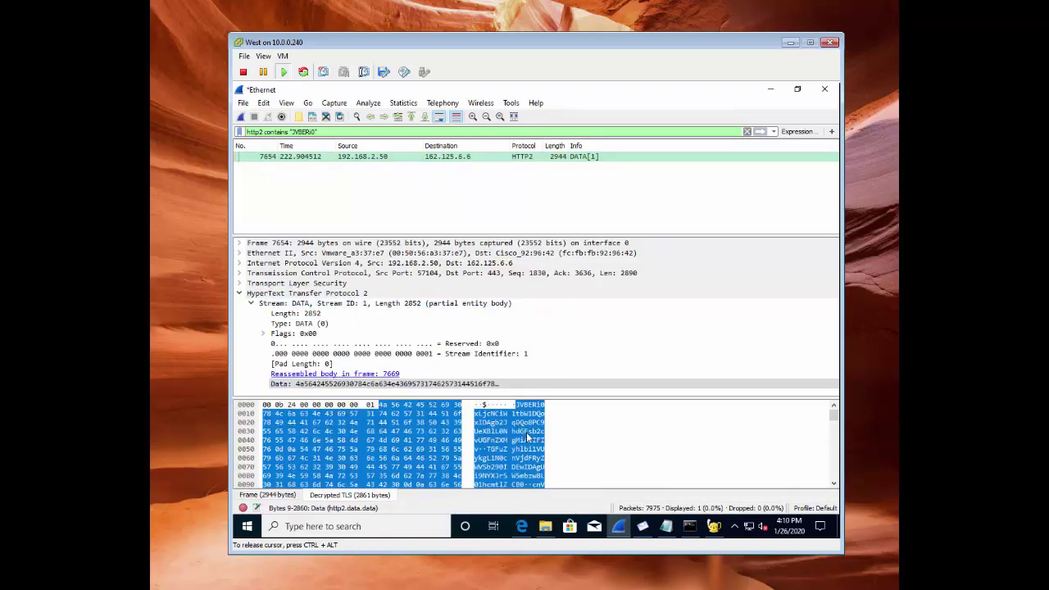
Follow the TCP stream of the matching HTTP2 DATA packet and close the stream content window
right_click(507, 157)
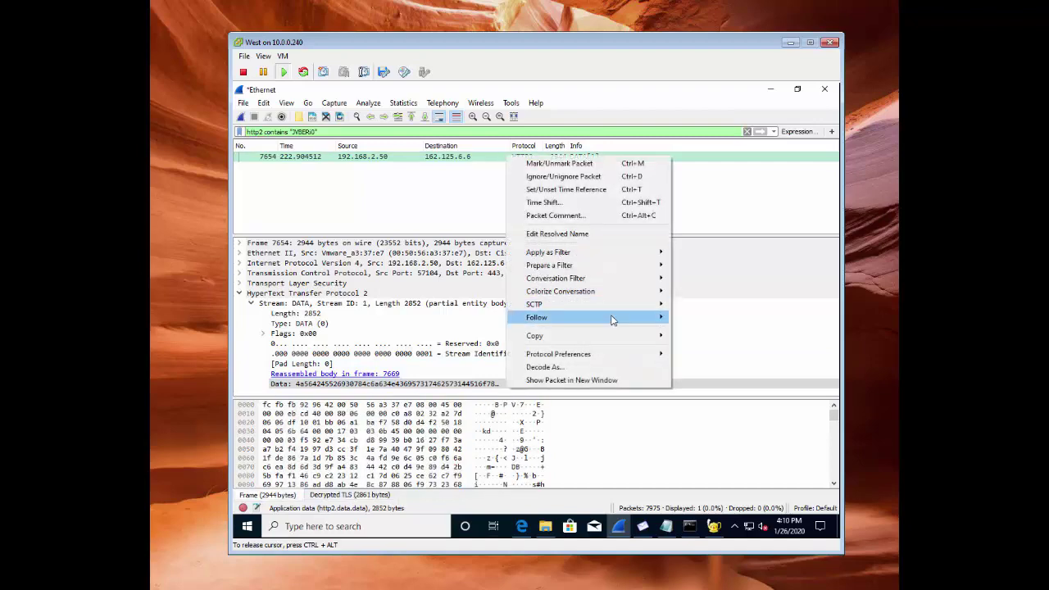
mouse_move(613, 318)
left_click(706, 318)
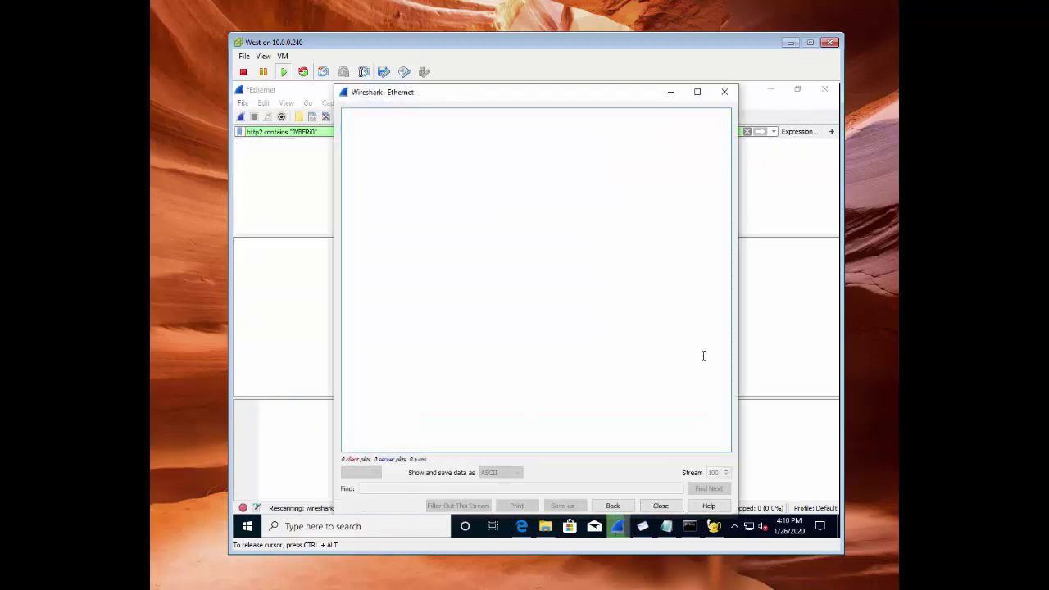
left_click(727, 89)
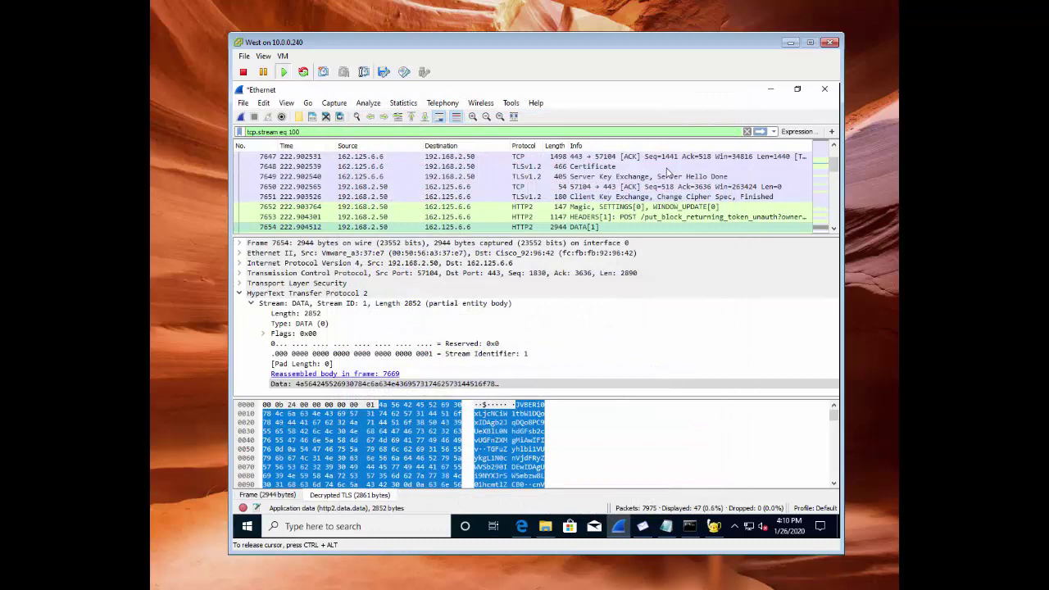
Inspect the POST /put_block_returning_token_unauth headers packet and the DATA packets that follow it in the stream
left_click(642, 218)
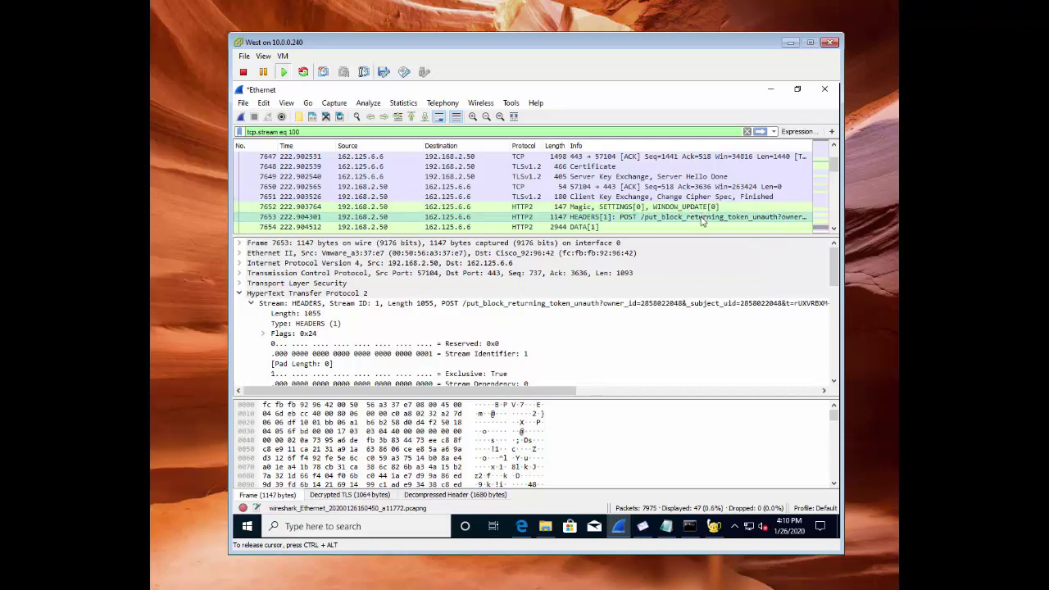
scroll(670, 202, "down", 1)
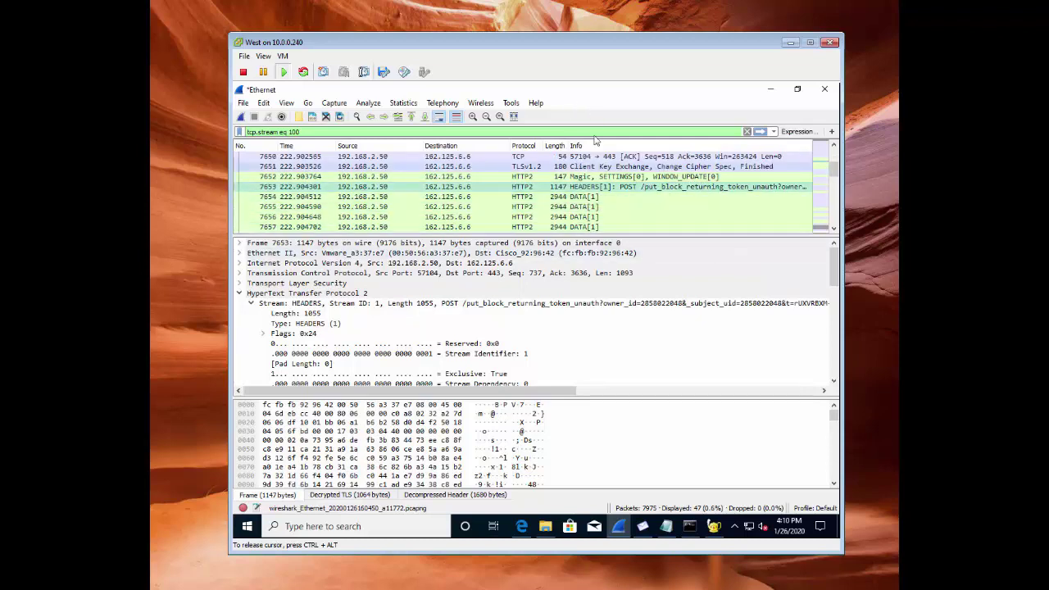
scroll(589, 181, "down", 1)
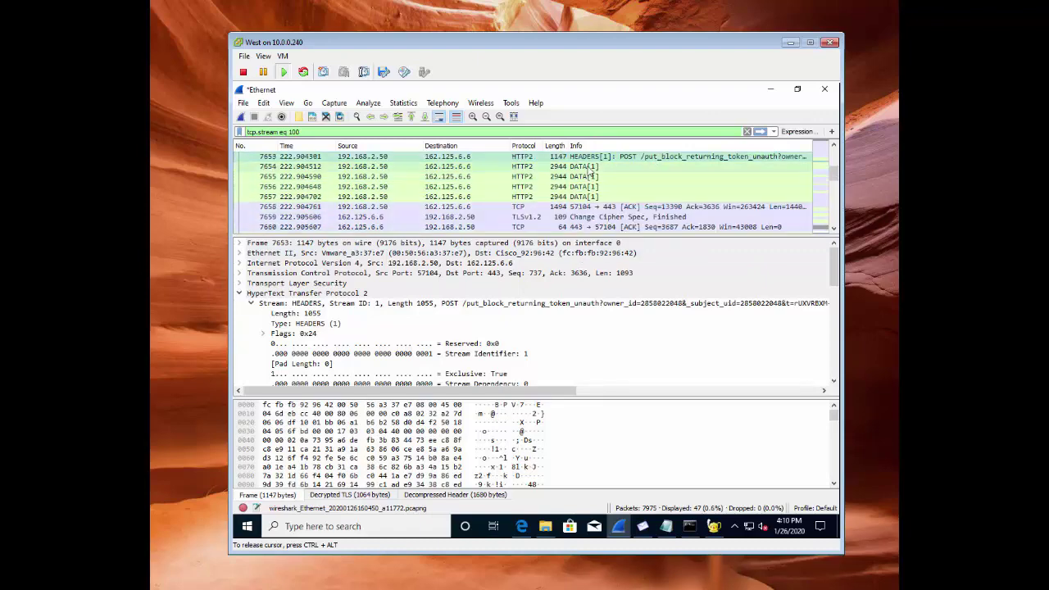
left_click(590, 166)
left_click(591, 198)
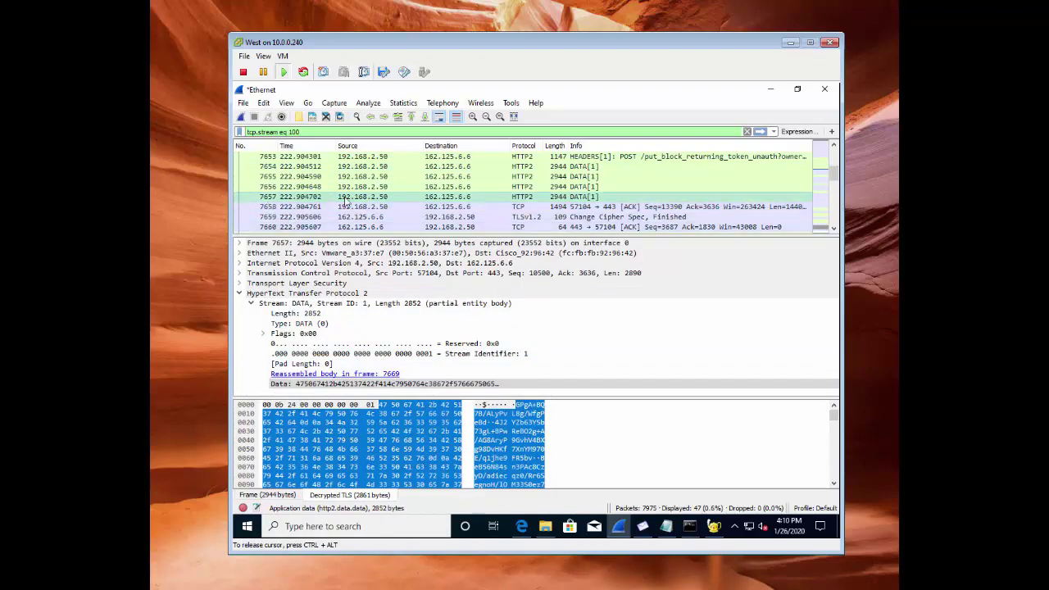
Examine packet 7669's HTTP2 DATA frames and the bytes of its reassembled body
scroll(346, 202, "down", 4)
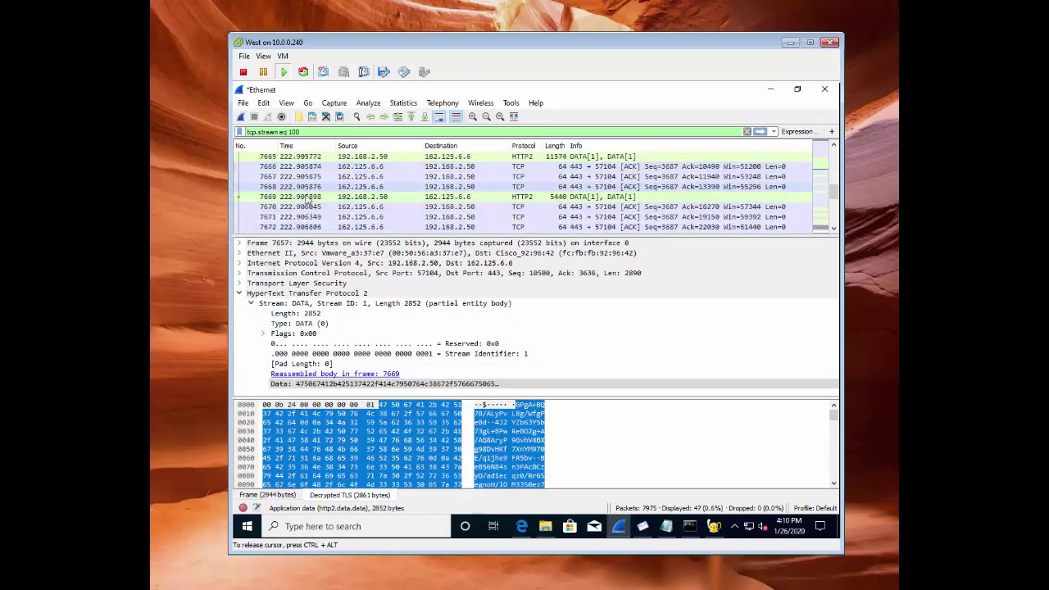
left_click(309, 199)
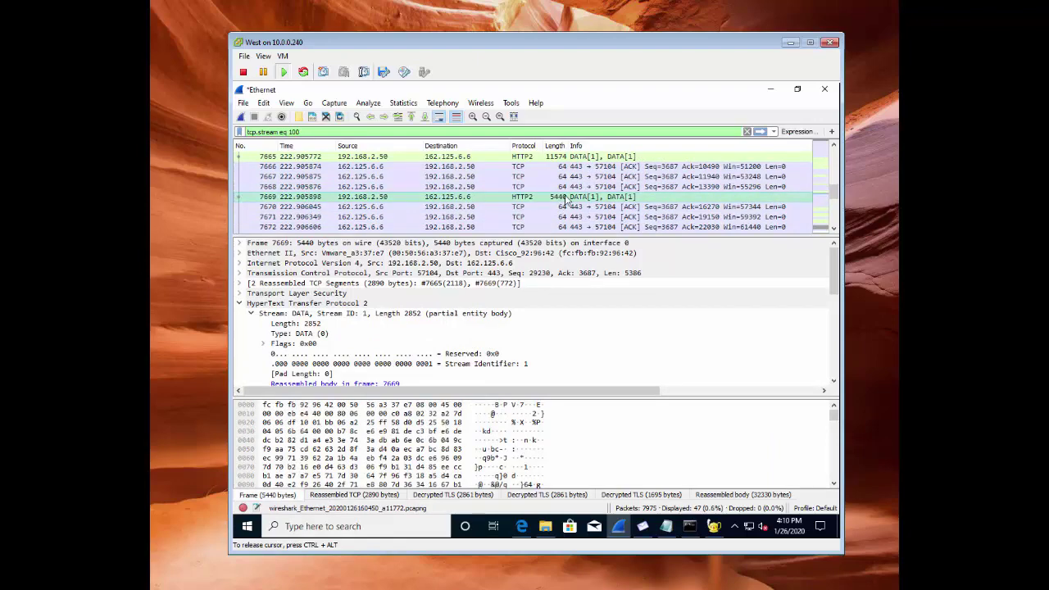
scroll(356, 374, "down", 1)
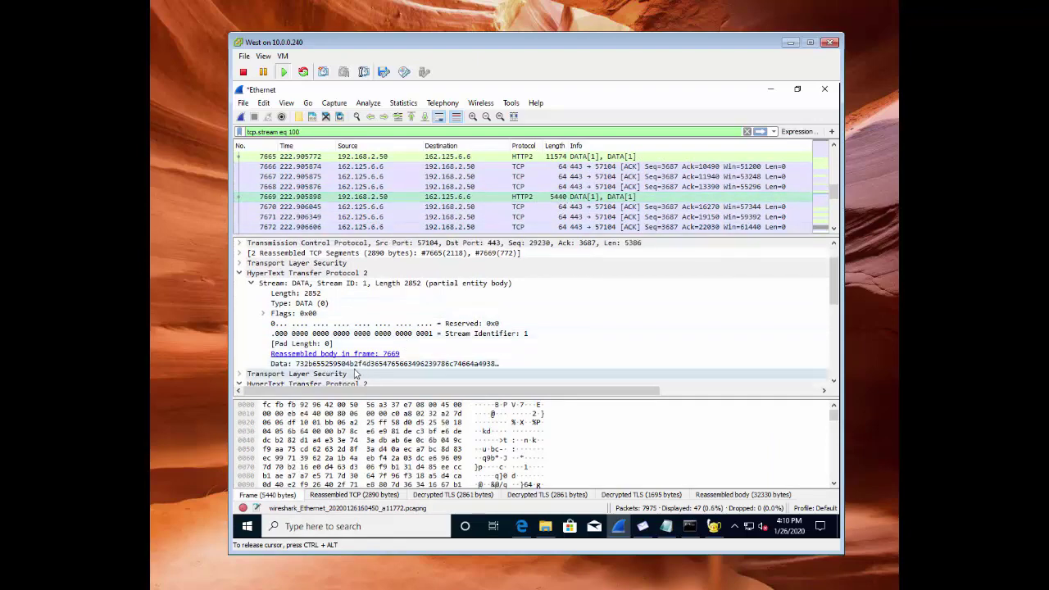
left_click(375, 364)
scroll(418, 345, "down", 3)
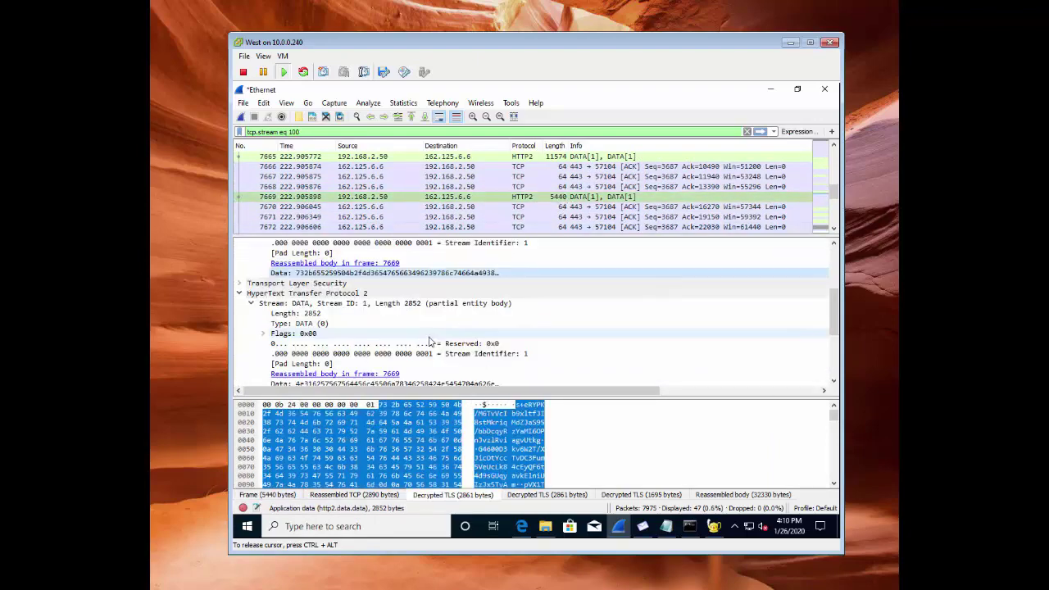
scroll(384, 308, "down", 4)
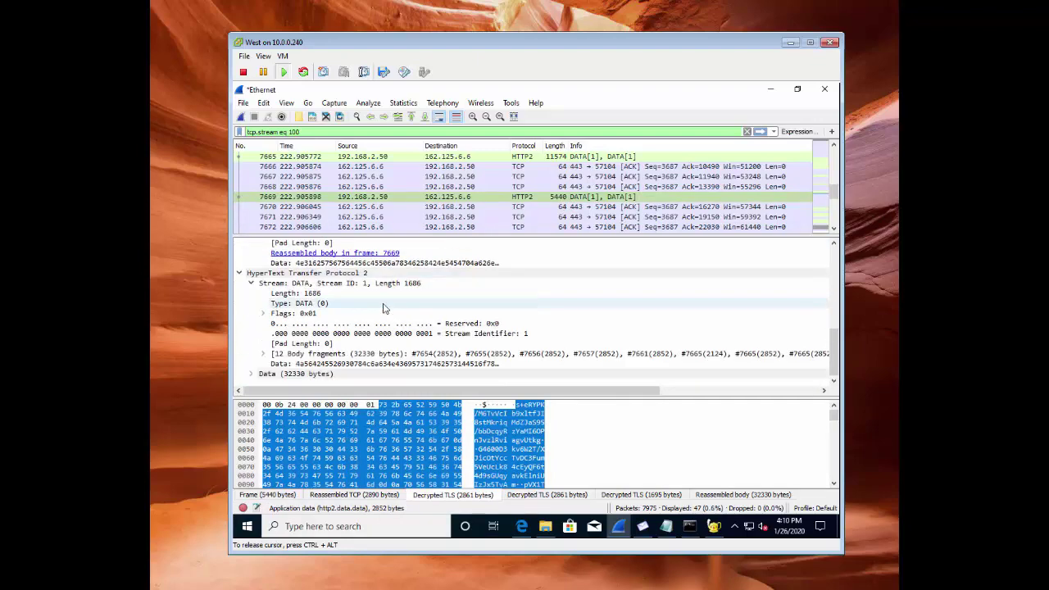
left_click(383, 305)
left_click(317, 377)
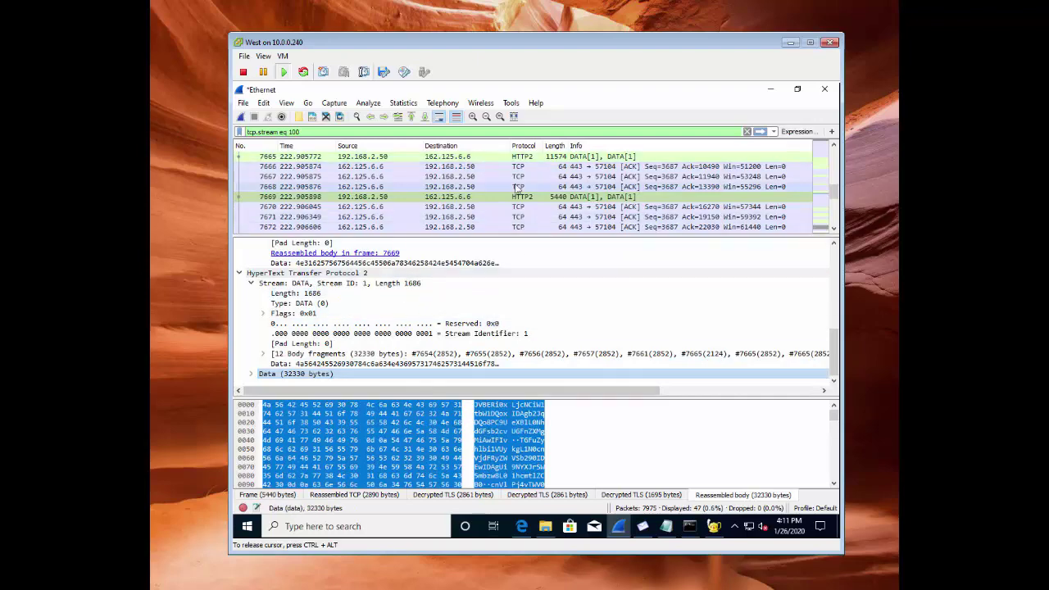
Review the POST headers in packet 7653 and the Data field of the first DATA packet, 7654
scroll(518, 190, "up", 6)
scroll(525, 193, "down", 1)
left_click(574, 187)
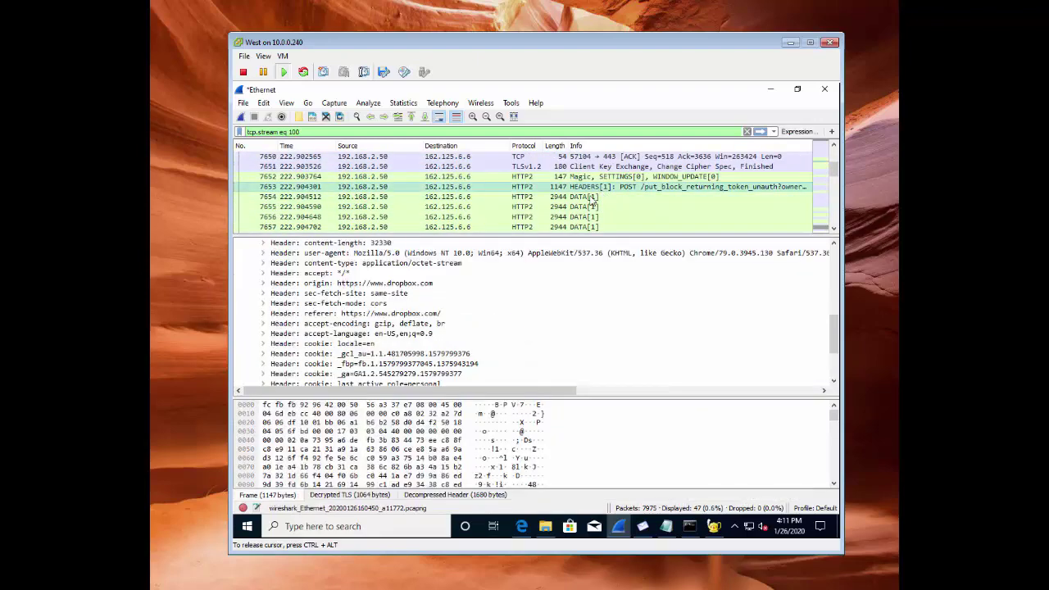
left_click(581, 200)
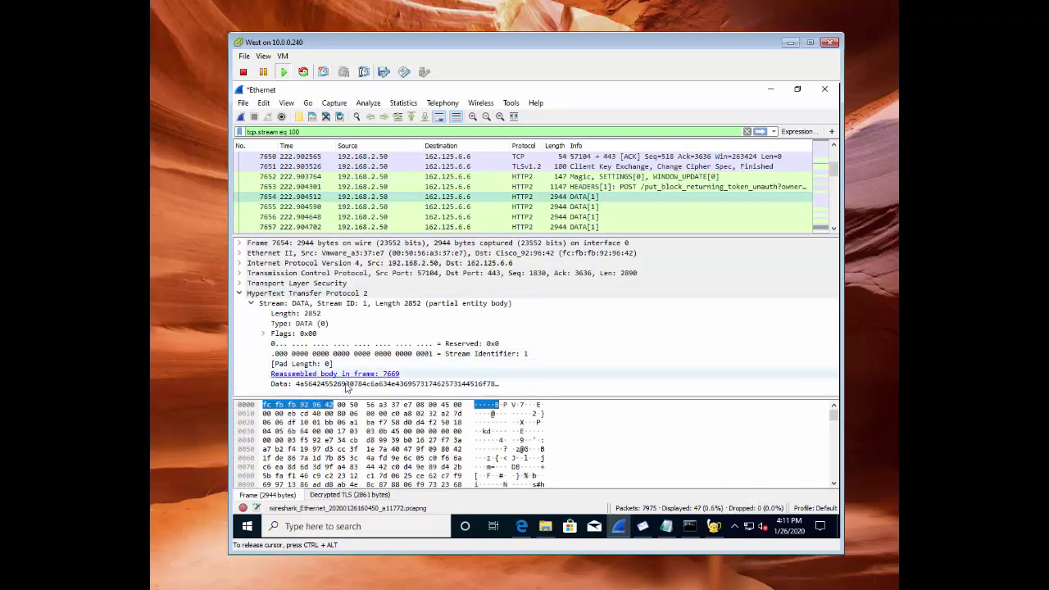
left_click(347, 384)
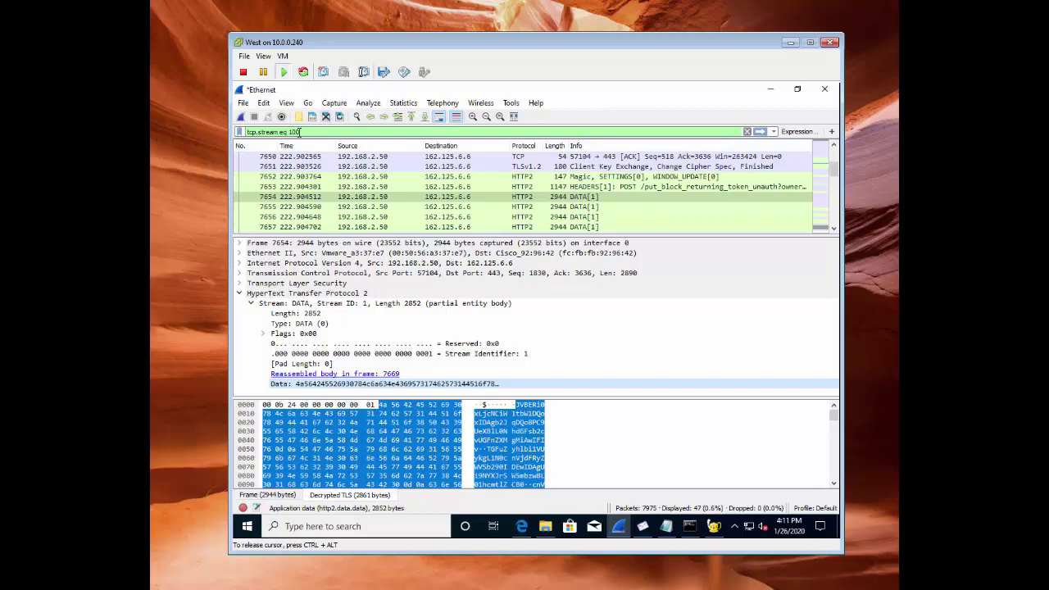
Filter the captured packets with the display filter http2 contains "test1.pdf"
left_click_drag(301, 132, 244, 132)
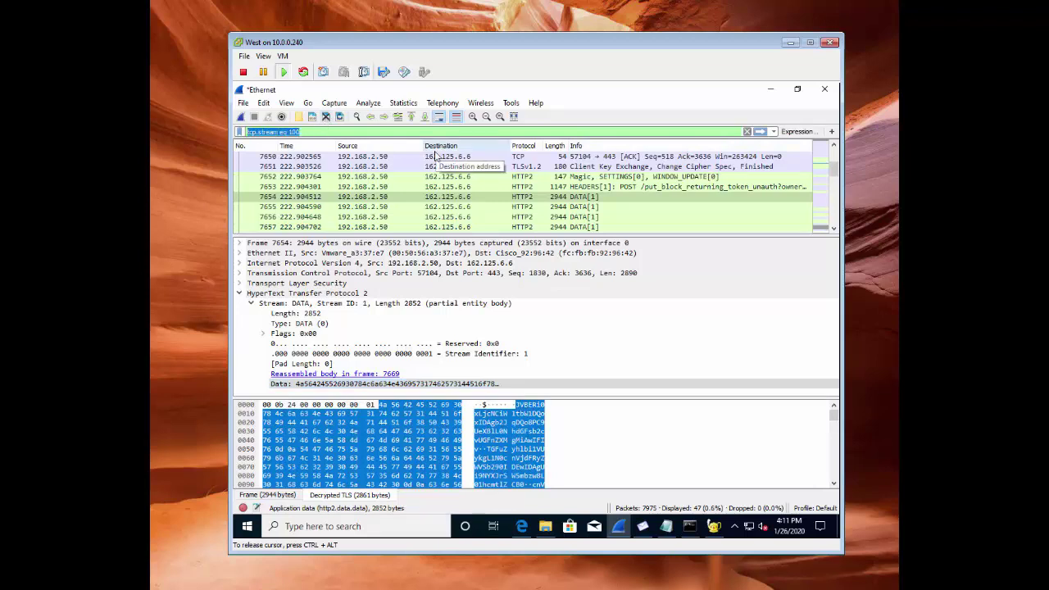
type("http2")
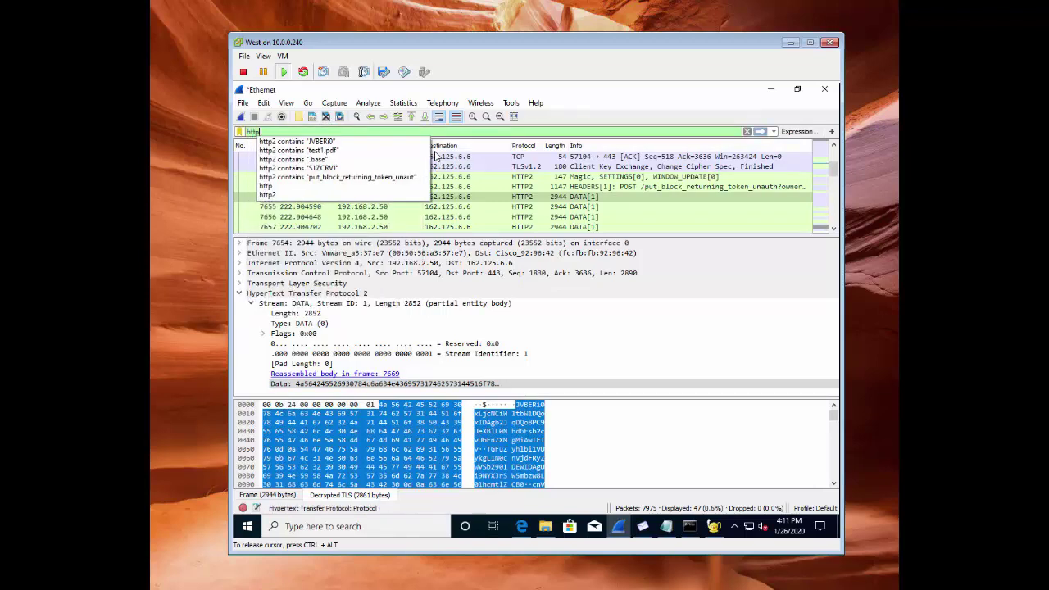
left_click(338, 151)
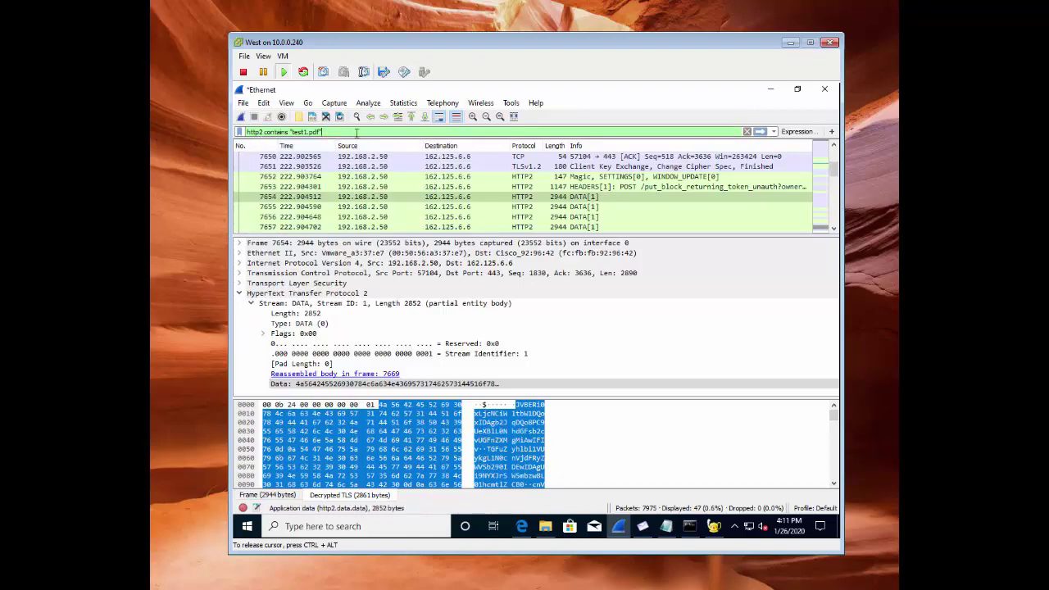
key("Return")
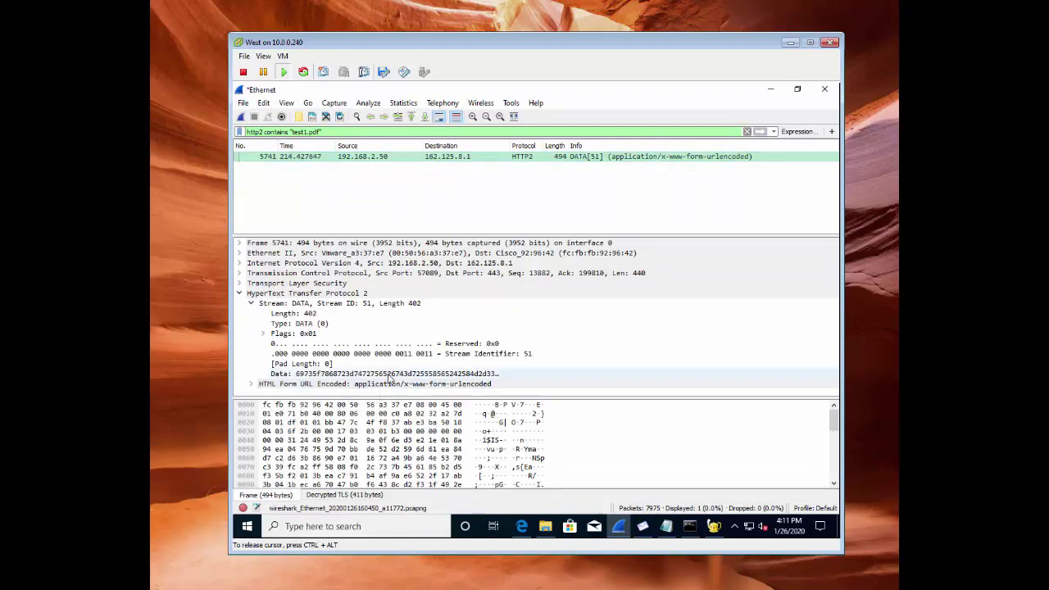
Examine the Data field of packet 5741 and read through its decrypted bytes for the uploaded file names
left_click(389, 375)
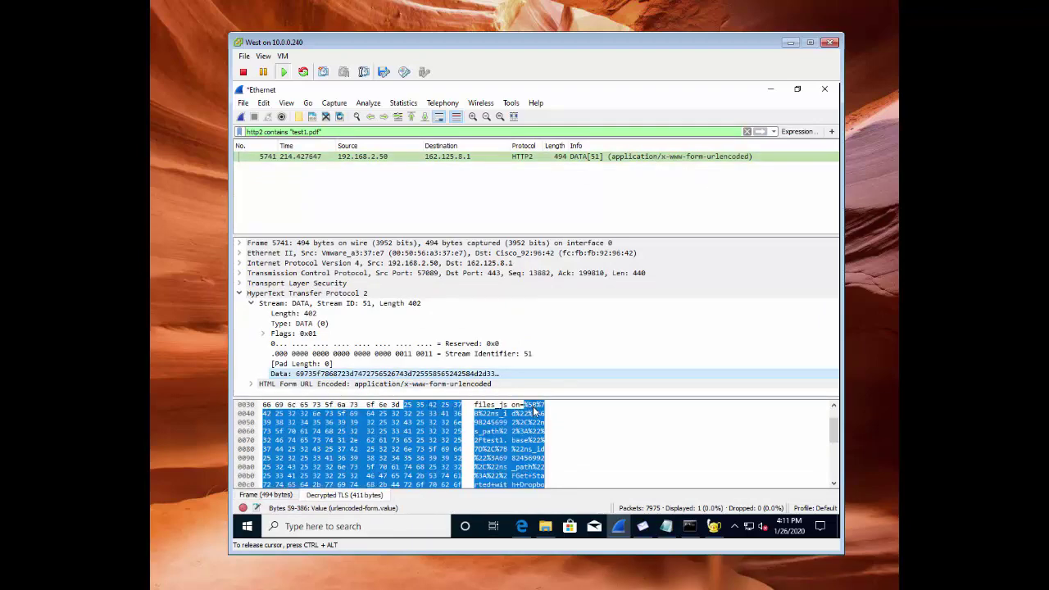
scroll(534, 418, "down", 6)
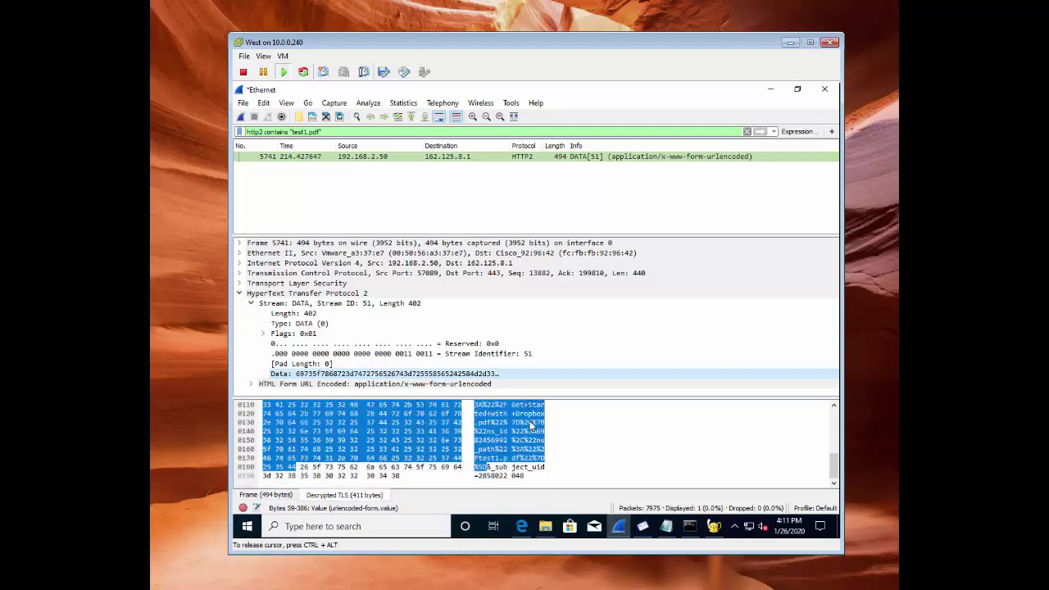
scroll(537, 453, "up", 6)
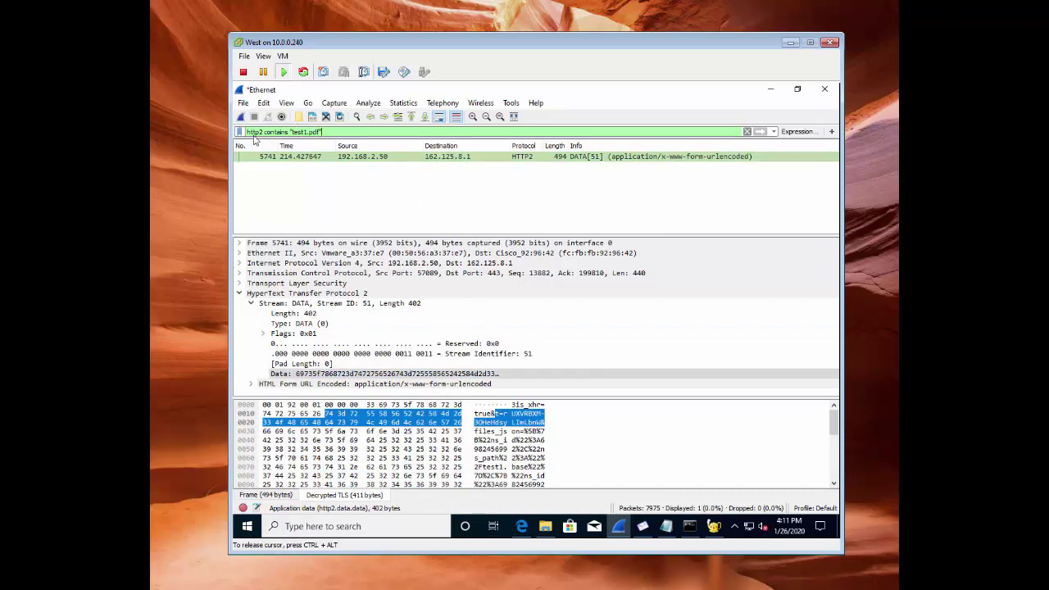
Change the display filter to http2 contains "b64.pdf" and apply it
mouse_move(326, 131)
left_mouse_down()
mouse_move(251, 138)
mouse_move(312, 131)
left_mouse_up()
key("BackSpace")
key("BackSpace")
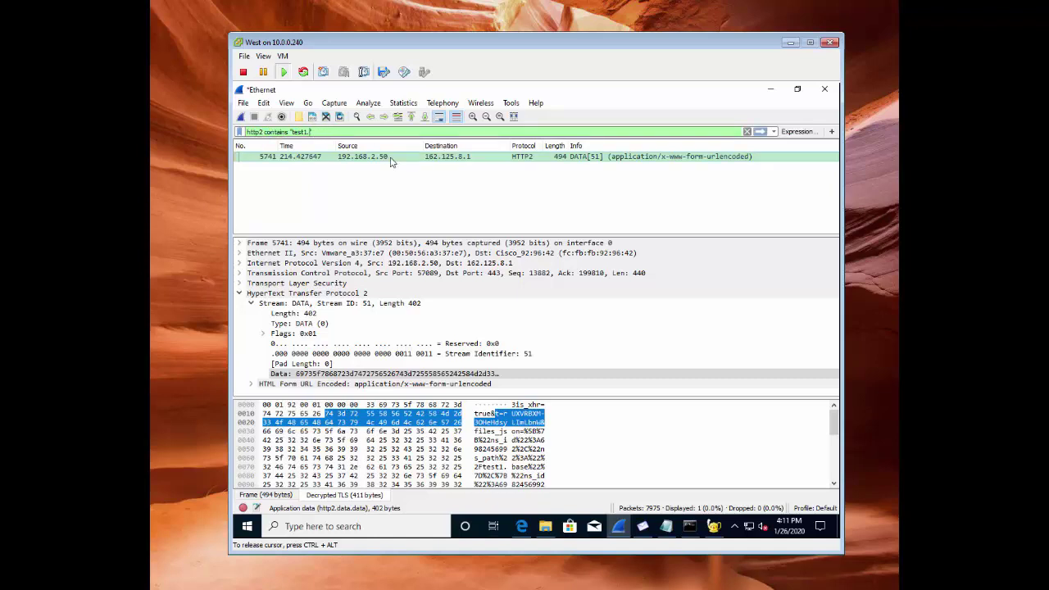
key("BackSpace")
key("BackSpace")
key("BackSpace")
key("BackSpace")
key("BackSpace")
key("BackSpace")
type("b")
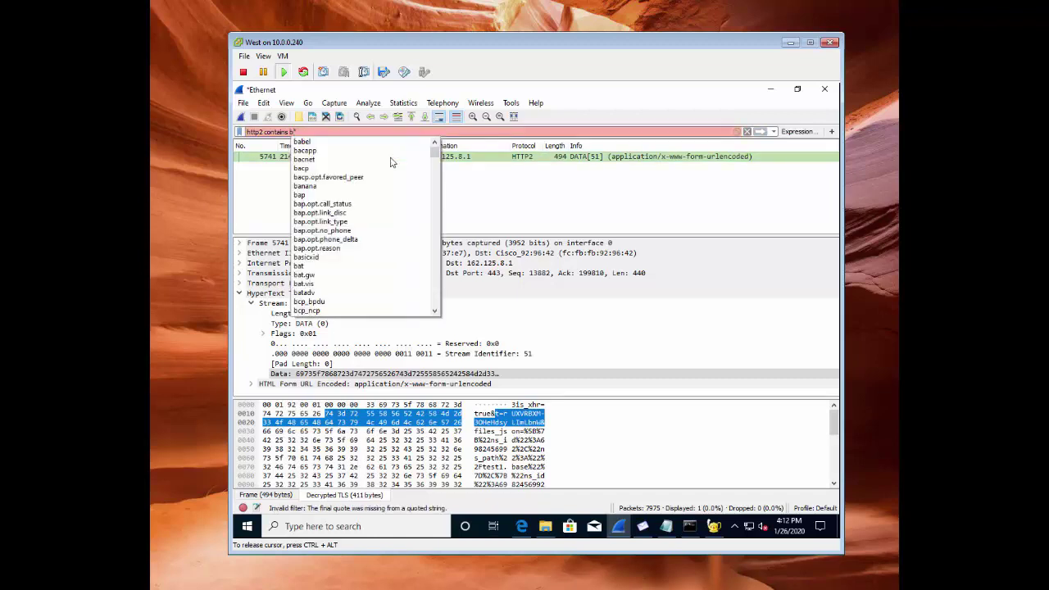
key("BackSpace")
type("b6\"")
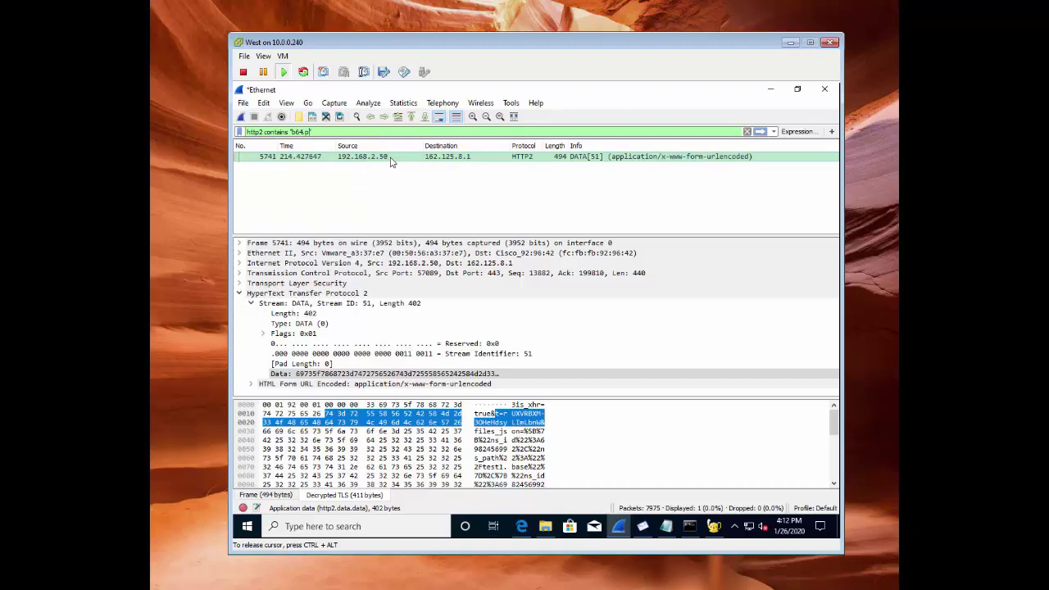
key("Return")
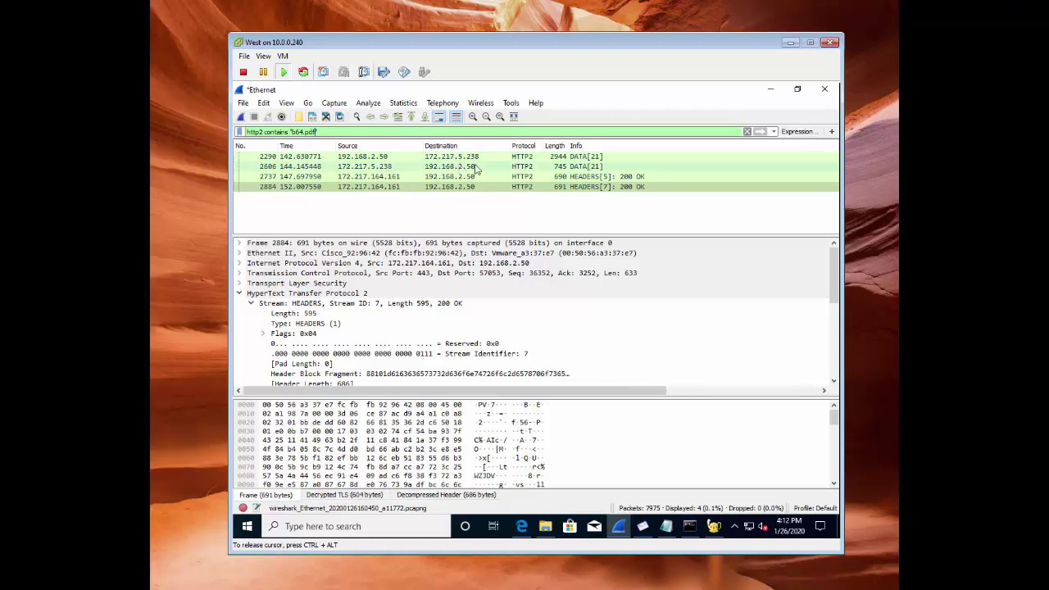
Follow the TCP stream of DATA packet 2290 and close the stream content window
left_click(564, 159)
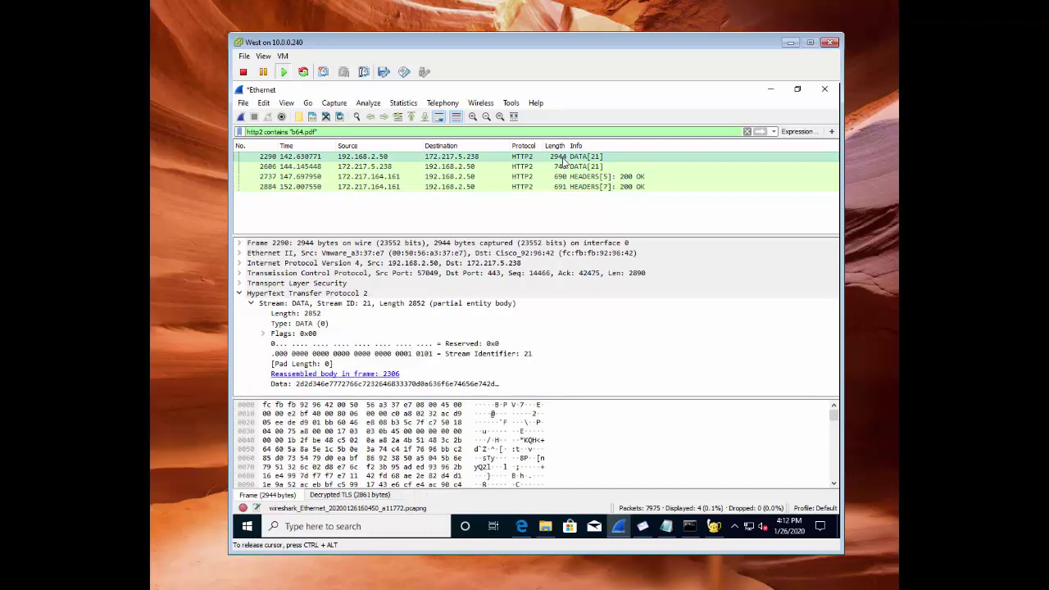
right_click(563, 162)
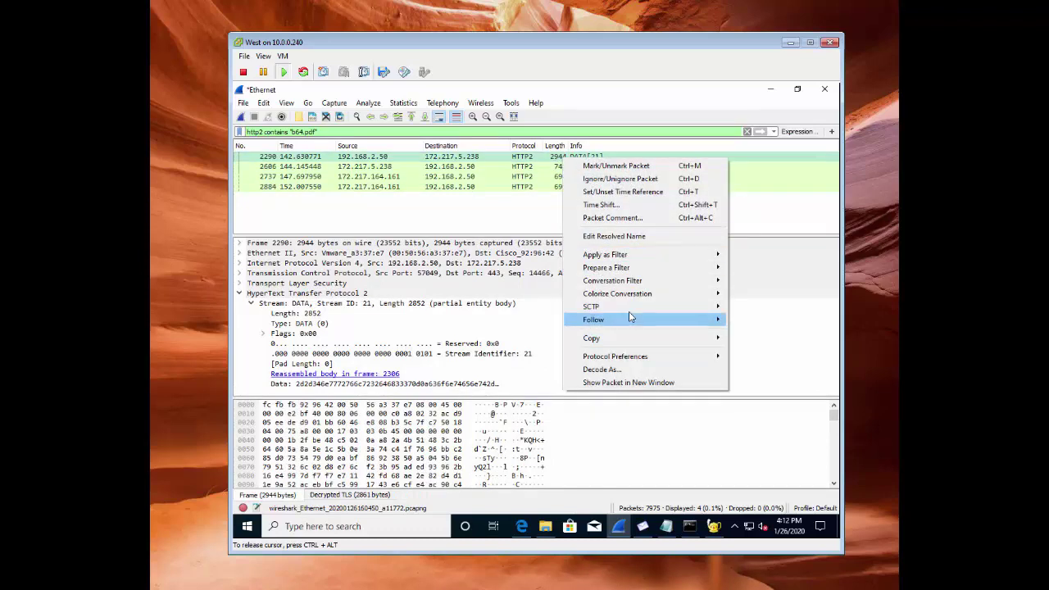
mouse_move(645, 323)
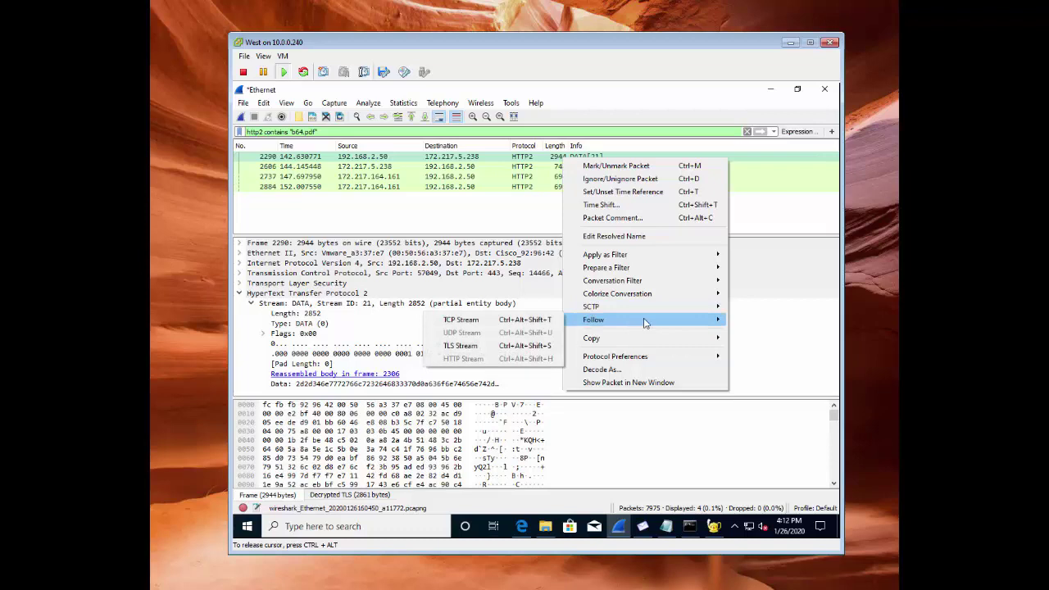
left_click(473, 320)
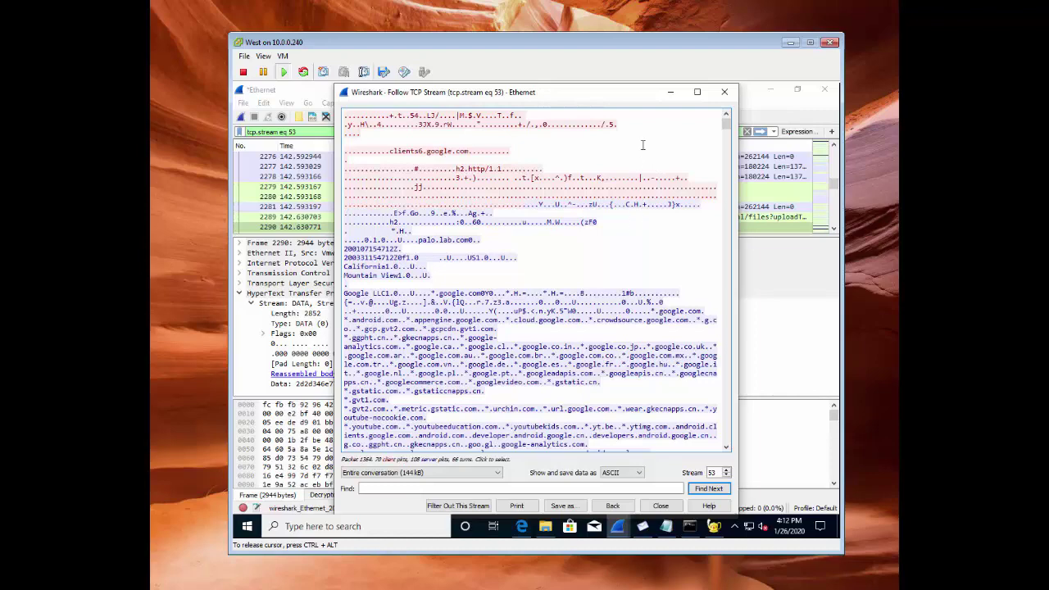
left_click(725, 92)
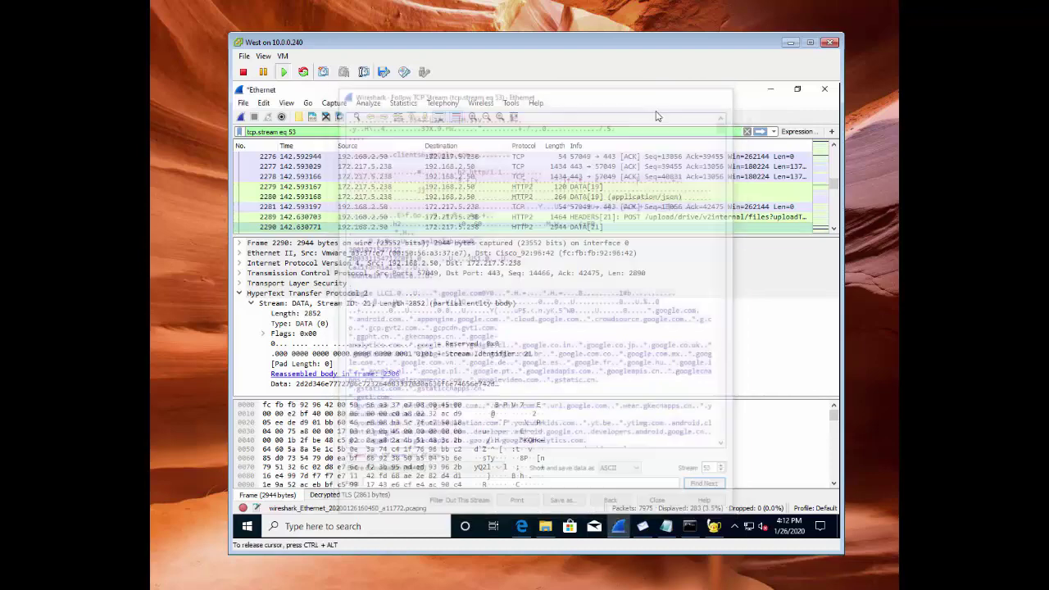
Inspect the Google Drive upload POST headers in packet 2289 and the Data field of packet 2290
left_click(679, 218)
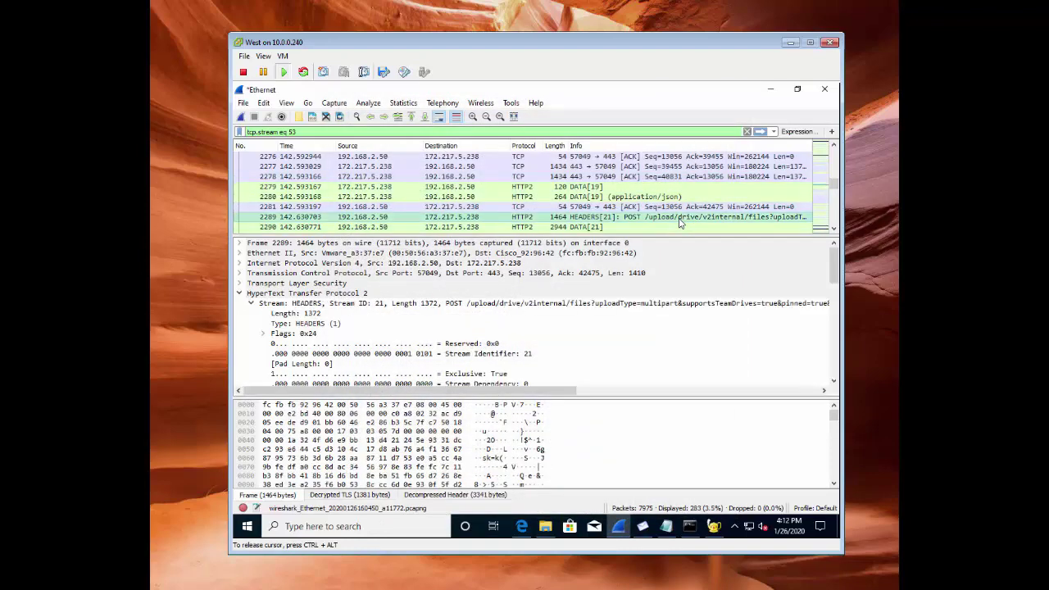
scroll(678, 221, "down", 1)
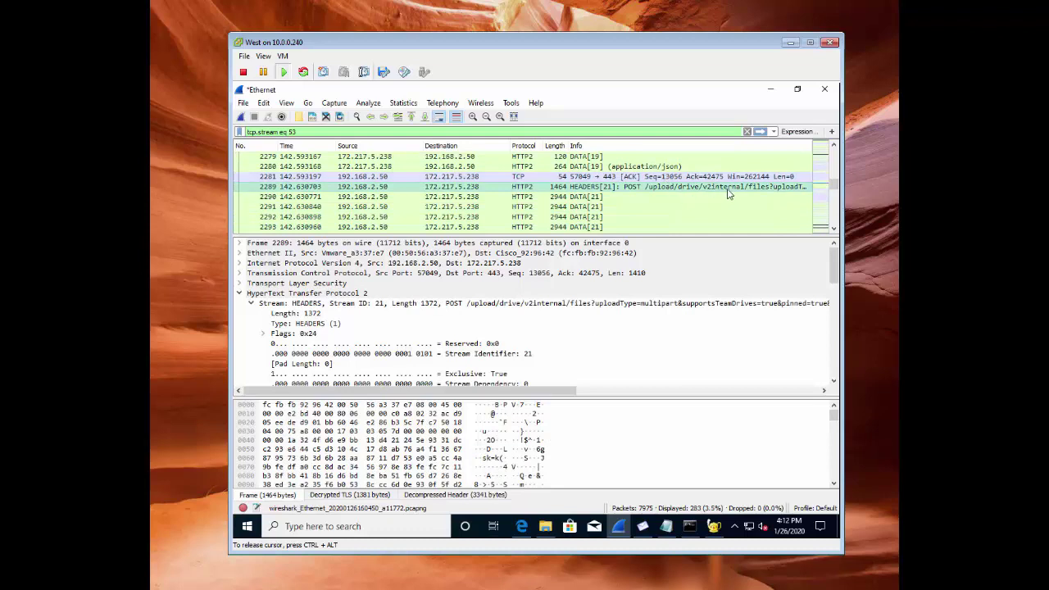
left_click(584, 199)
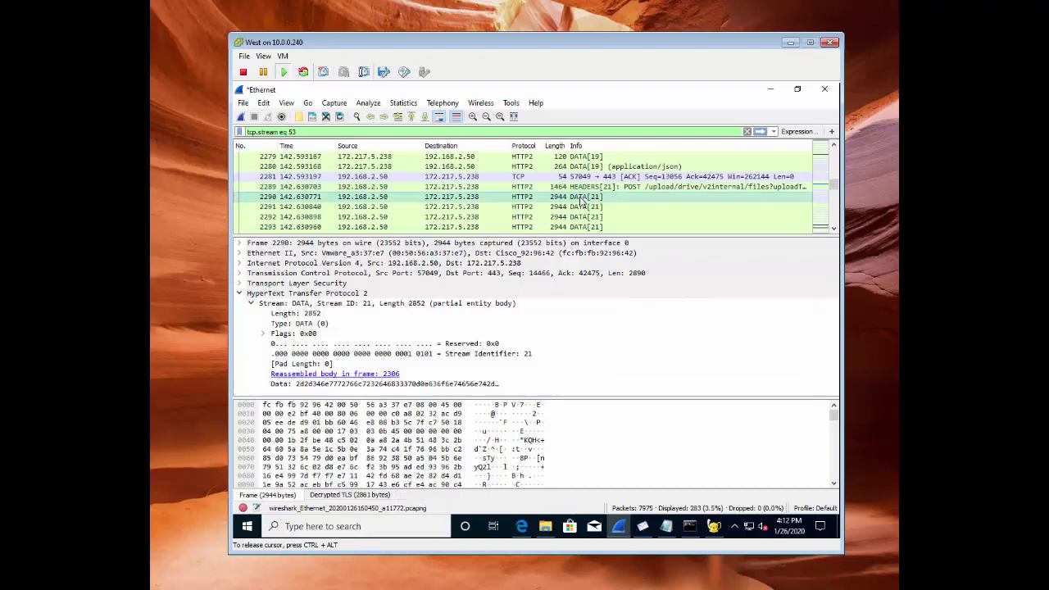
left_click(323, 385)
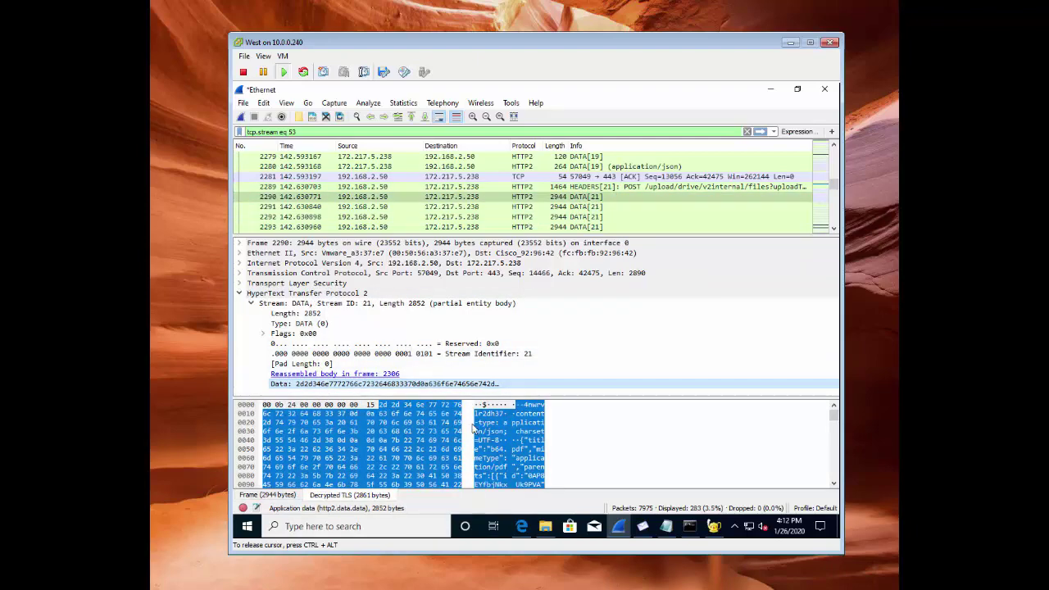
Copy packet 2290's Data field as printable text and paste it over the existing text in Notepad
right_click(426, 386)
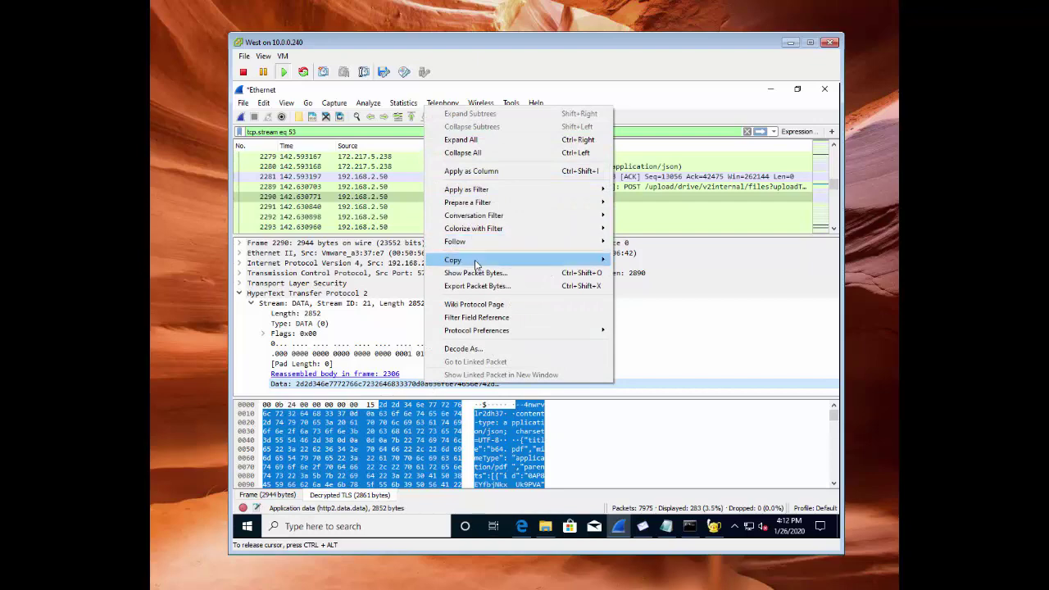
mouse_move(475, 262)
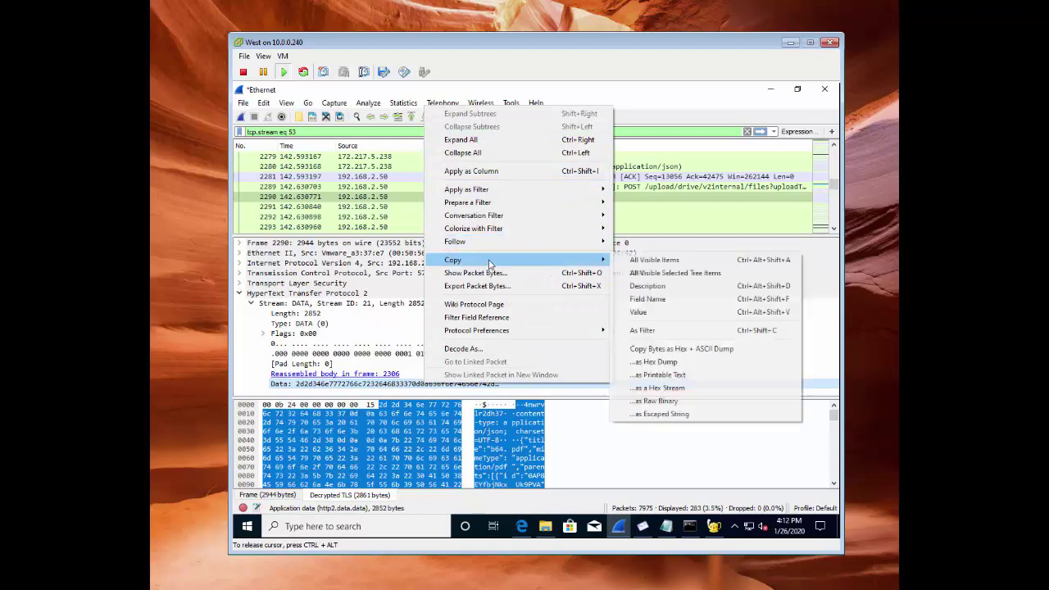
left_click(668, 375)
left_click(666, 527)
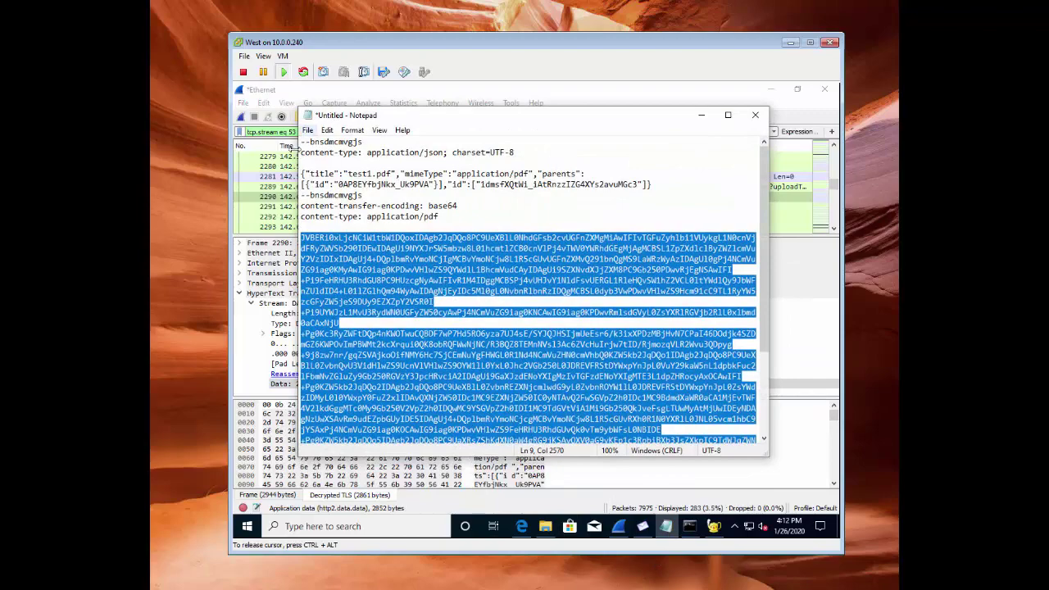
left_click_drag(301, 142, 301, 163)
left_click_drag(727, 268, 824, 504)
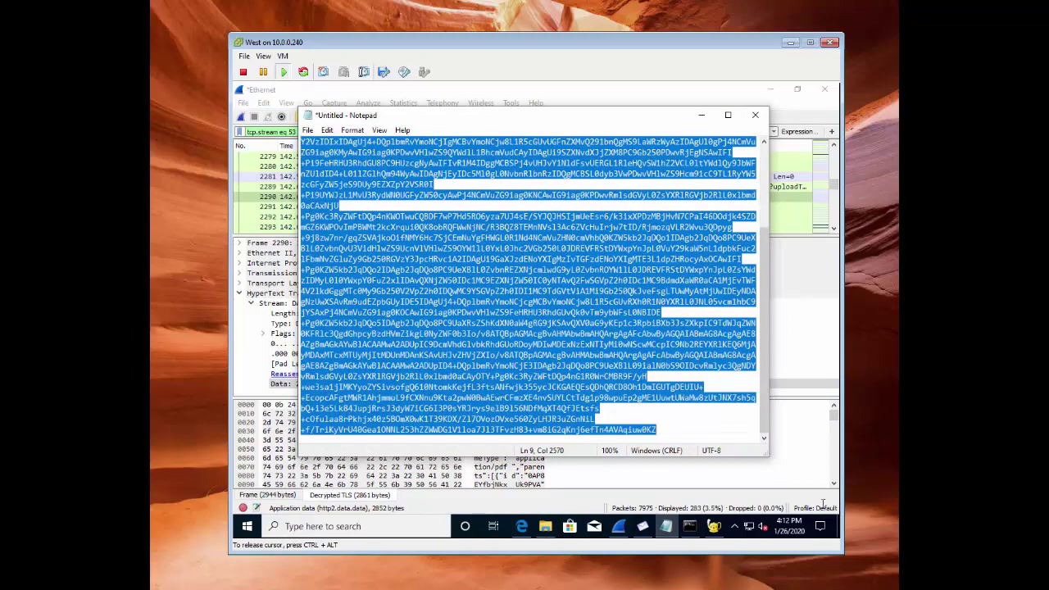
right_click(526, 305)
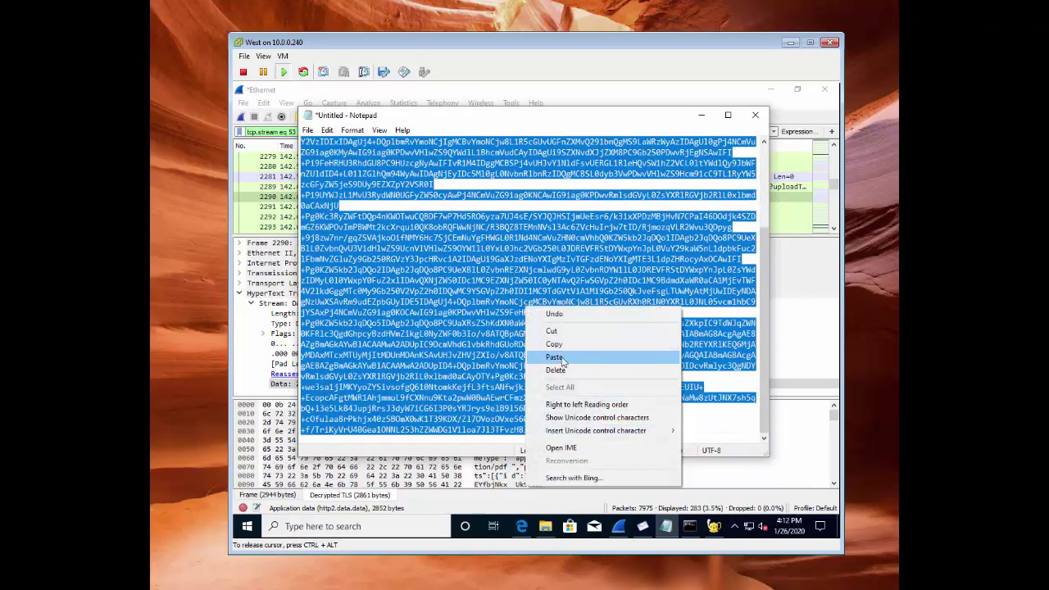
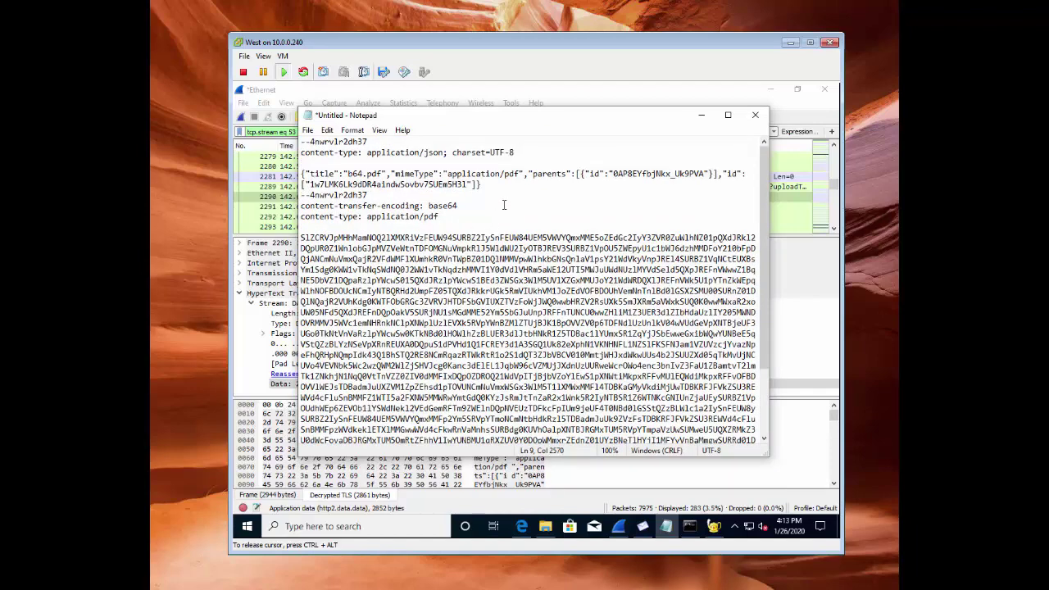
Review the content-transfer-encoding and content-type lines of the pasted b64.pdf upload
left_click(505, 205)
left_click(442, 216)
left_click(464, 207)
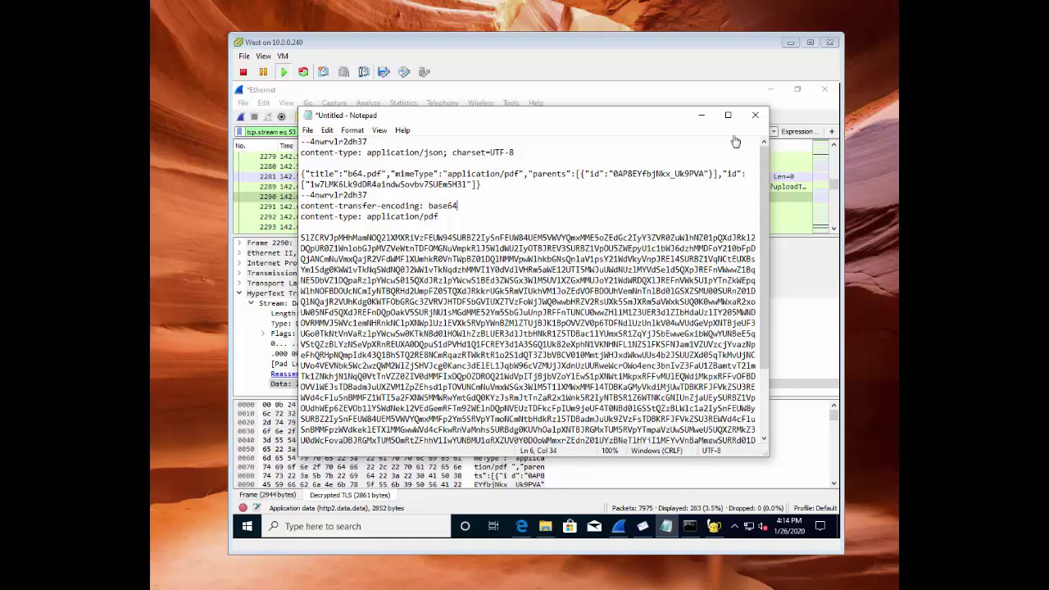
Switch to the firewall's data filtering log in Edge and apply the filter ( filename eq put_block_returning_token_unauth )
left_click(521, 527)
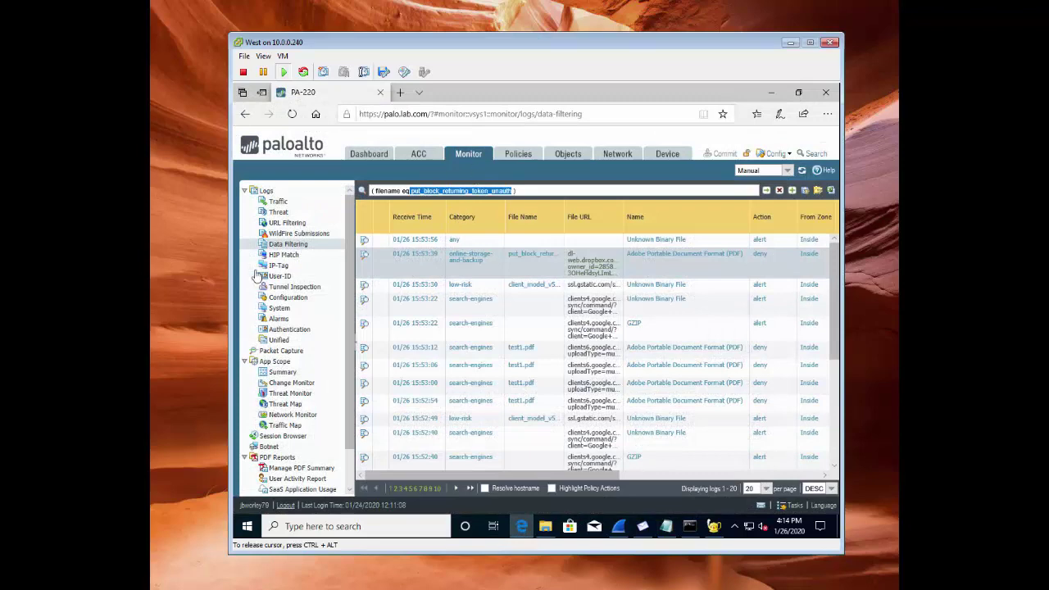
left_click(766, 189)
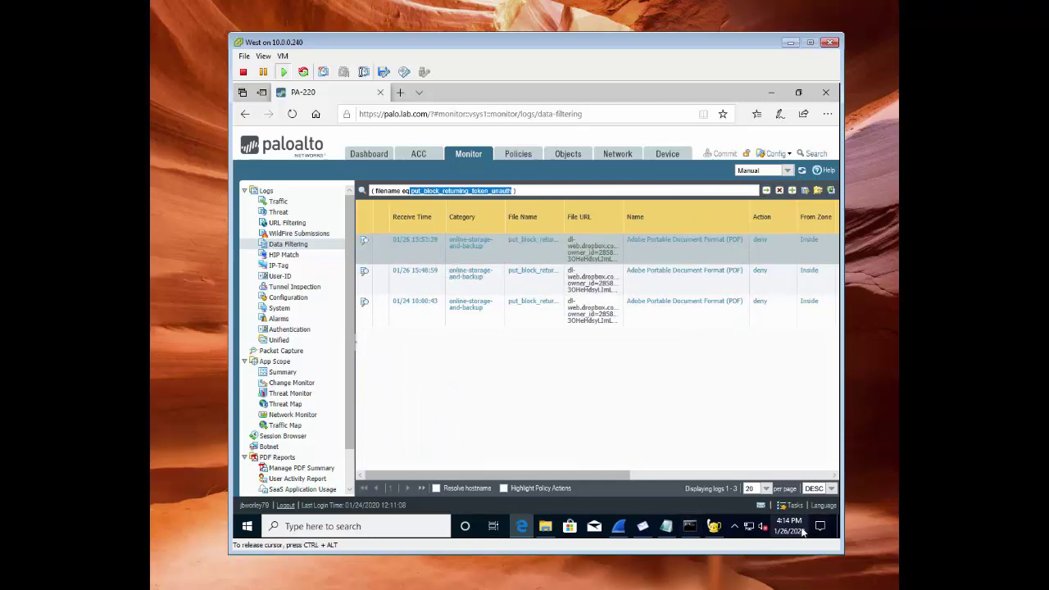
mouse_move(800, 532)
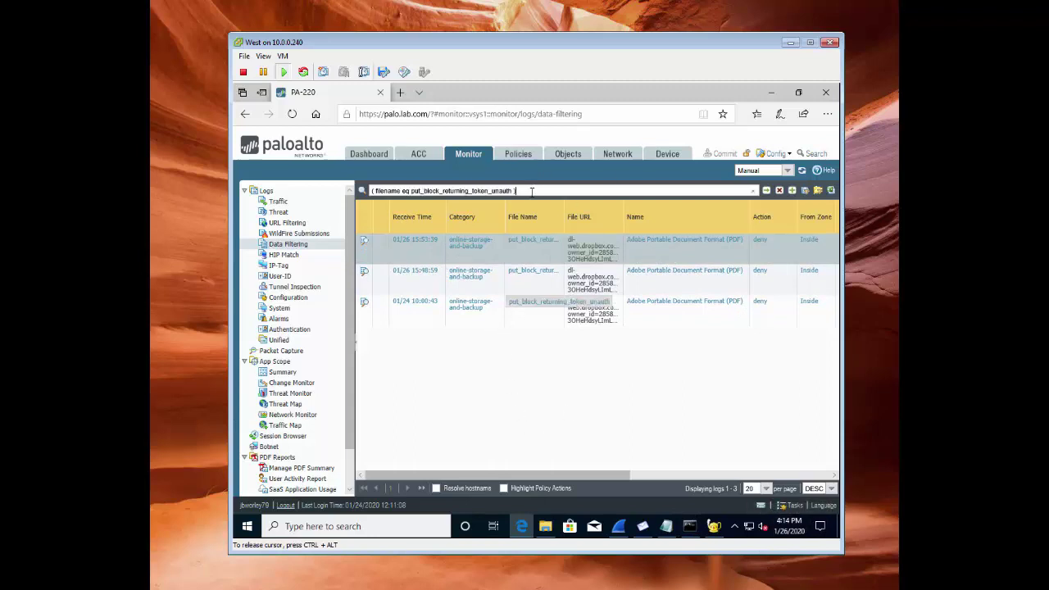
Clear the data filtering log's filter and reload the full list of entries
key("ctrl+a")
key("BackSpace")
key("Return")
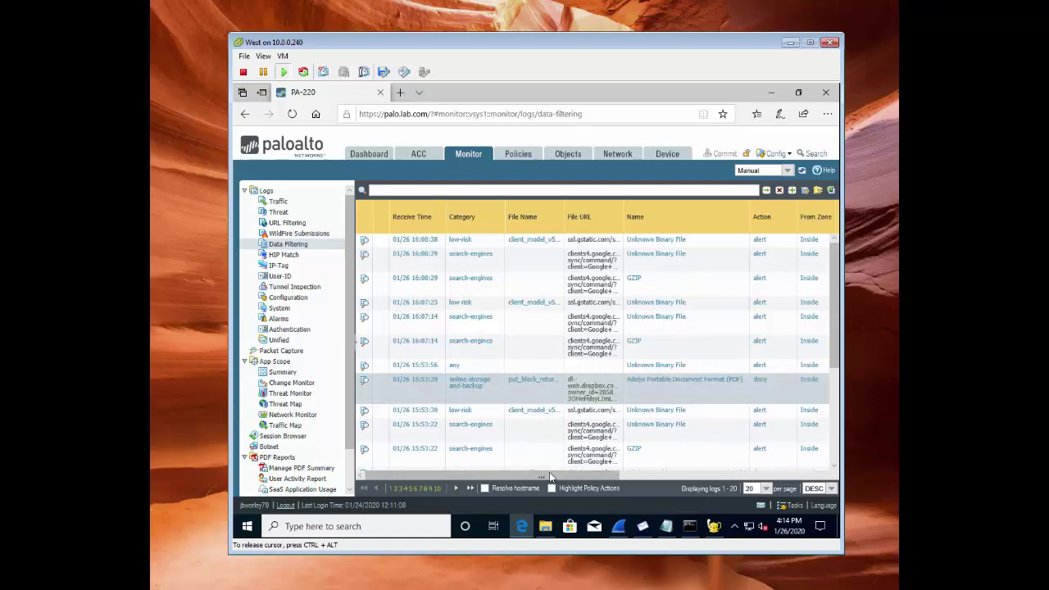
Check the action, zone, address and application columns of the recent data filtering entries, then return to Wireshark
left_click_drag(576, 474, 728, 472)
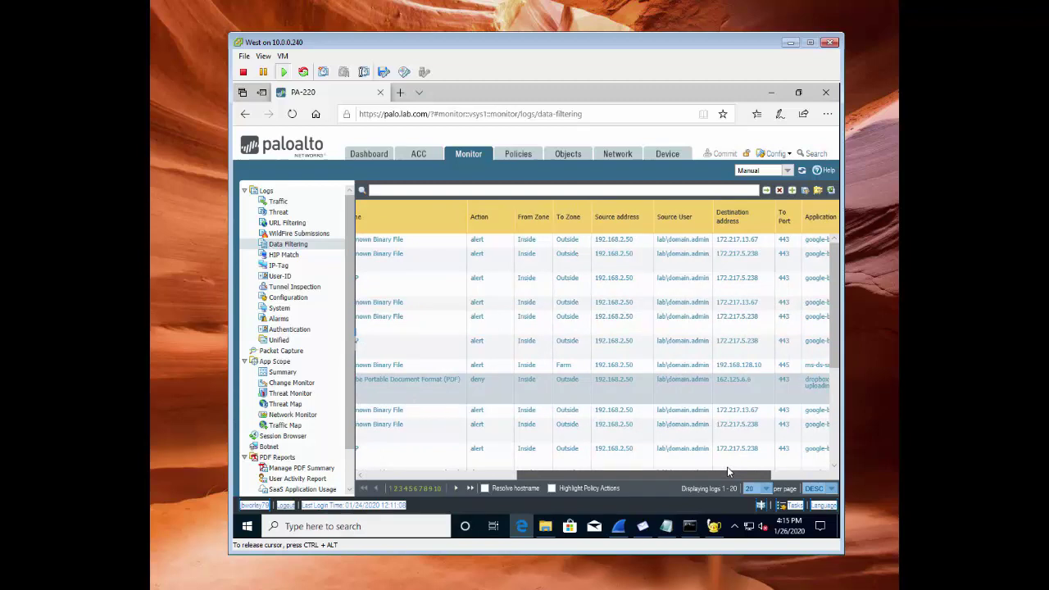
left_click_drag(727, 467, 560, 494)
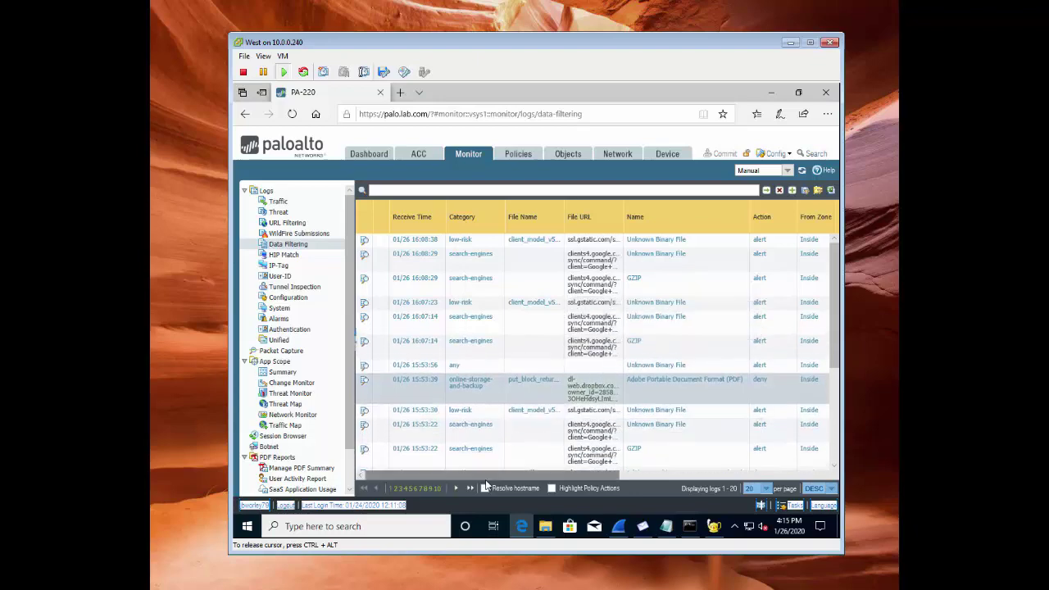
left_click_drag(485, 478, 648, 453)
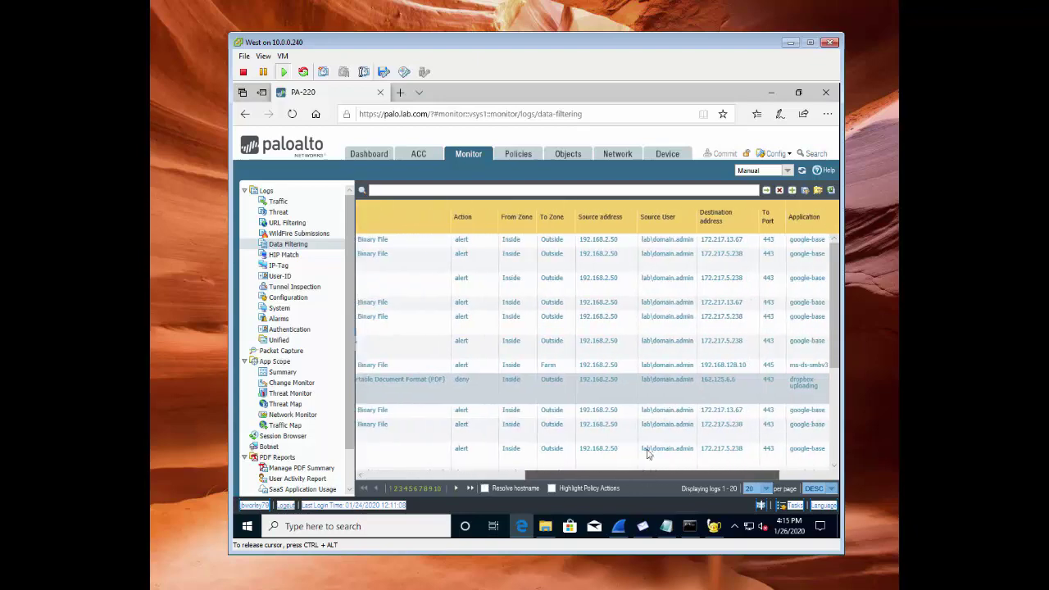
left_click(619, 527)
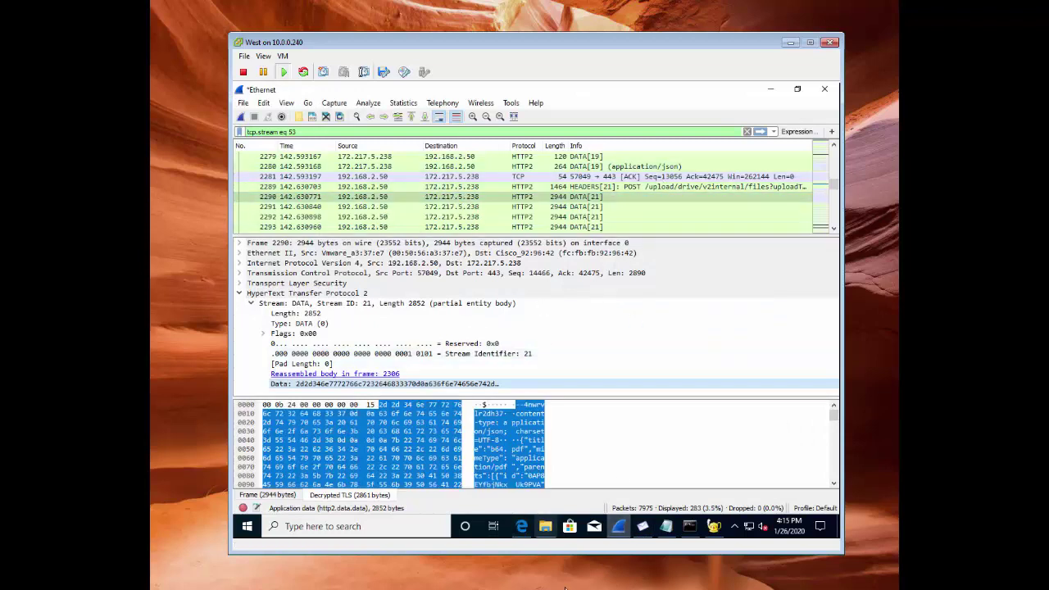
Switch to the firewall's data filtering log in Edge and examine the destination addresses, file names and file URLs of the recent entries
left_click(521, 526)
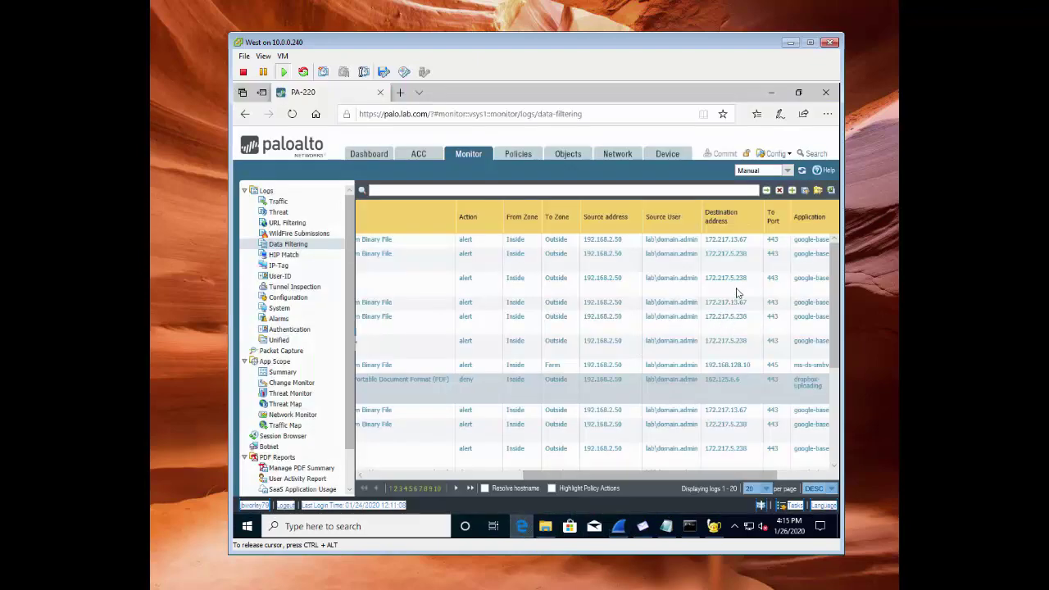
left_click(737, 268)
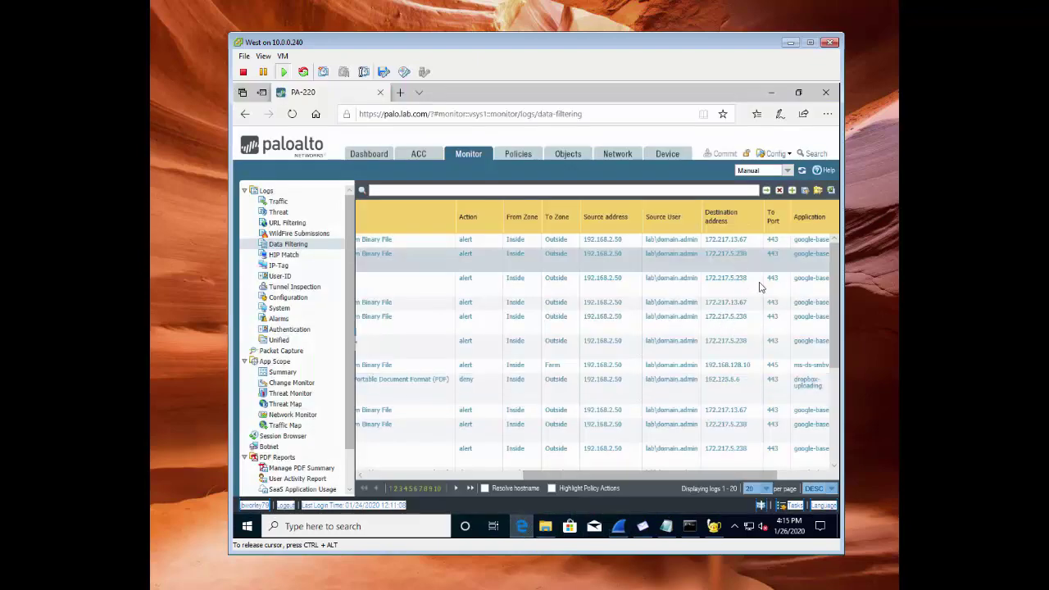
left_click(739, 329)
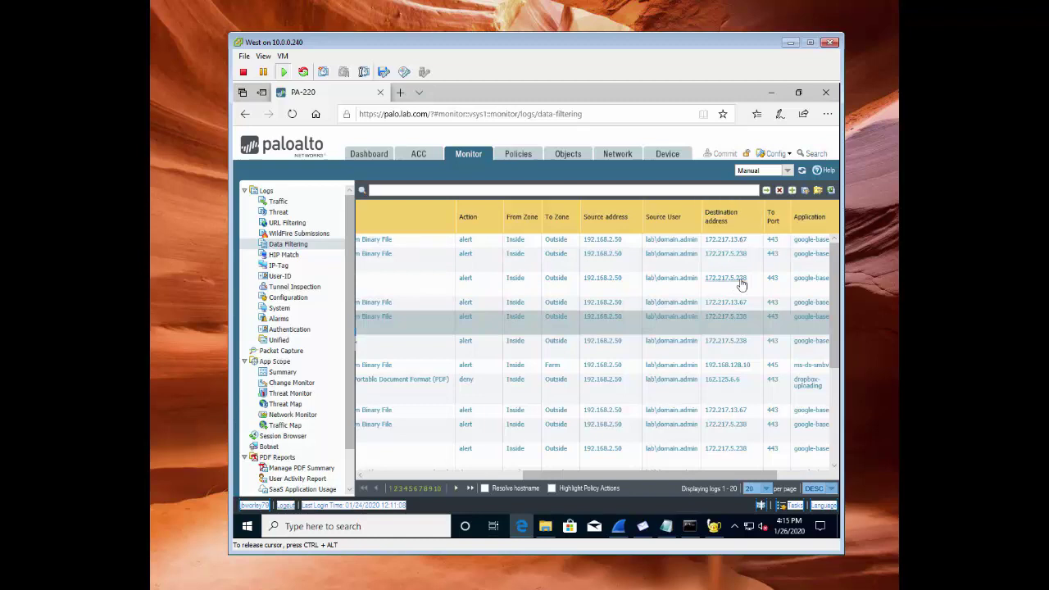
left_click(710, 350)
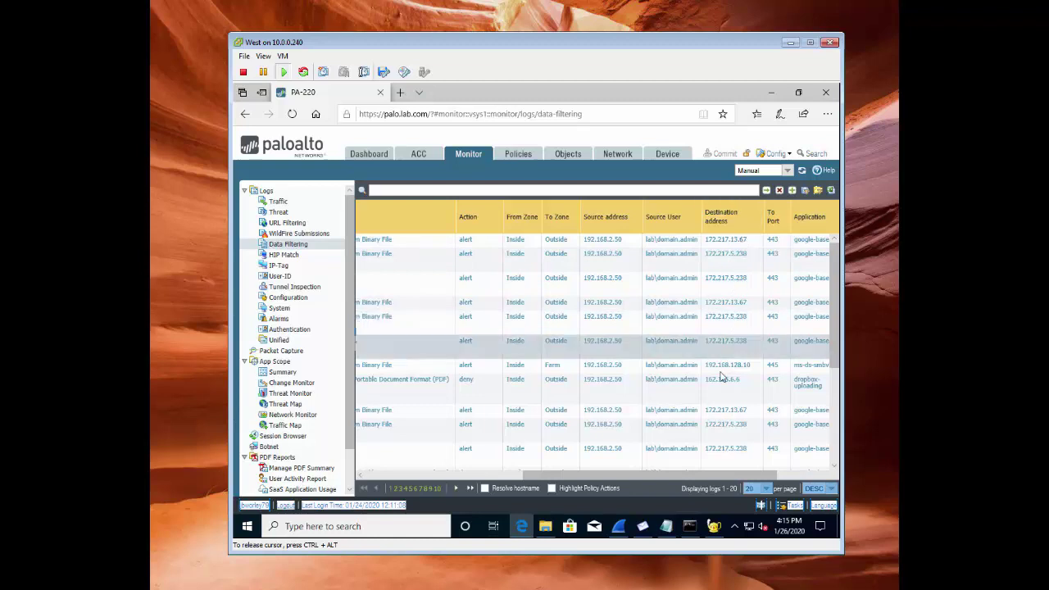
left_click_drag(562, 476, 401, 476)
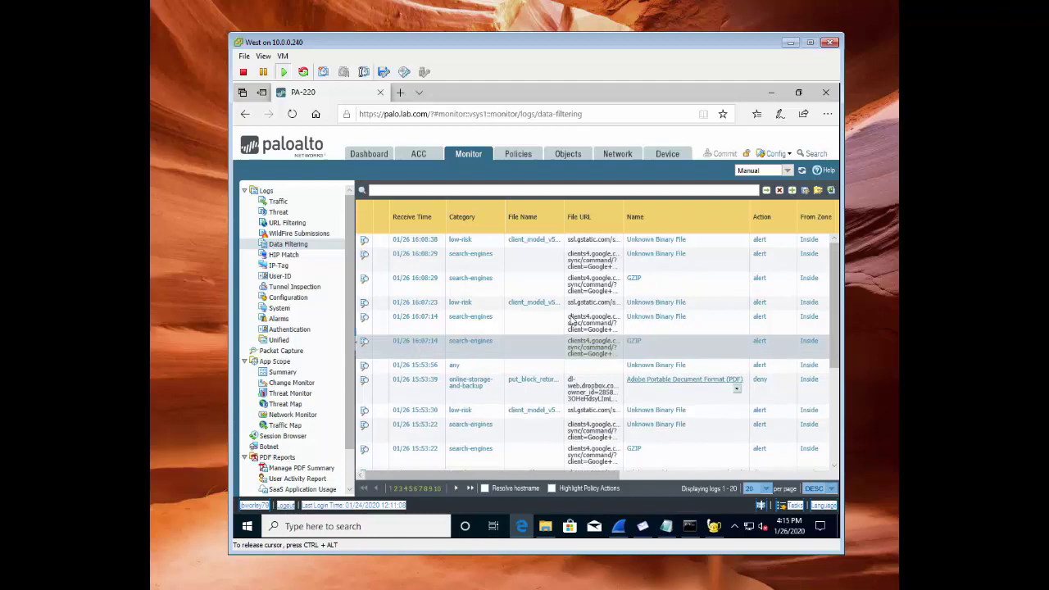
left_click(527, 325)
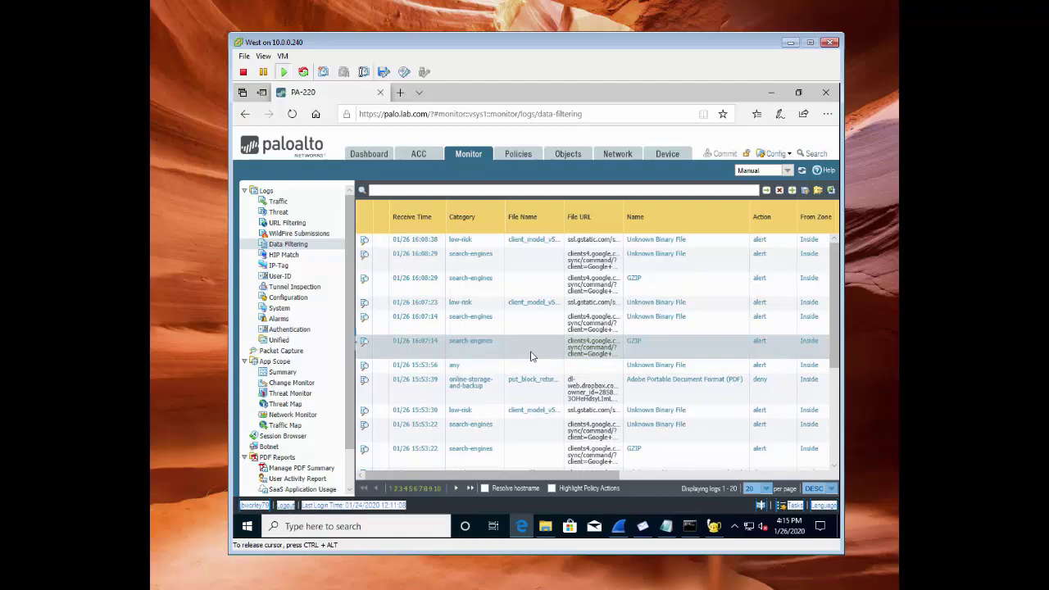